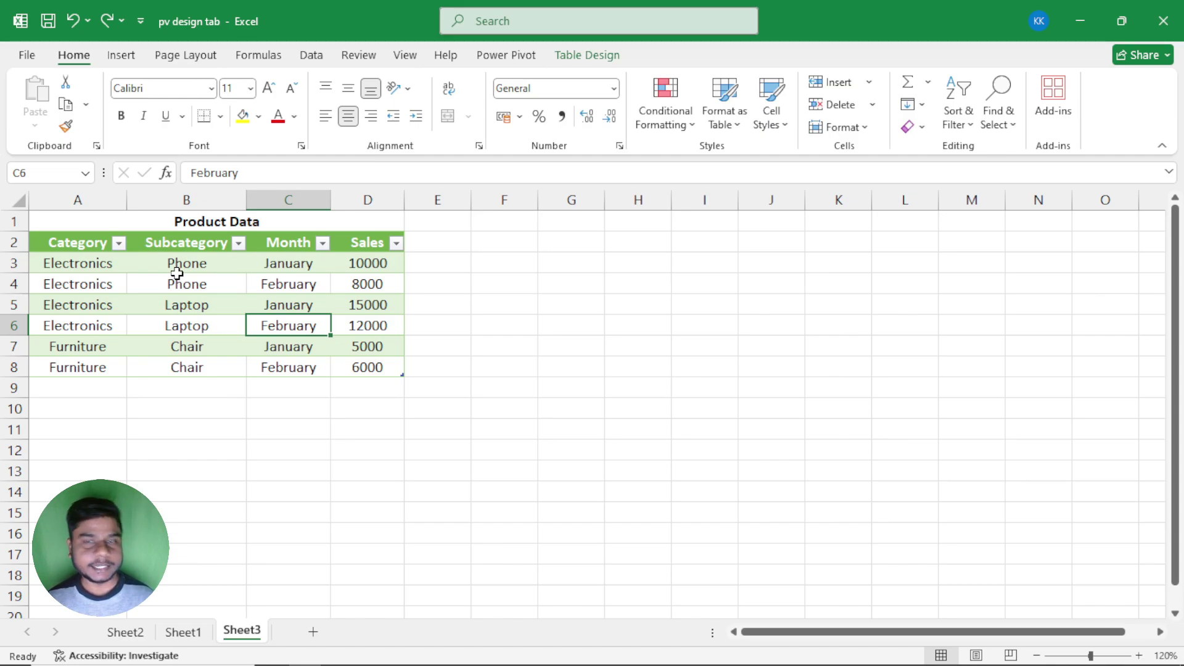
# Insert a PivotTable from the Product Data table into the existing worksheet at cell F2
pyautogui.click(123, 56)
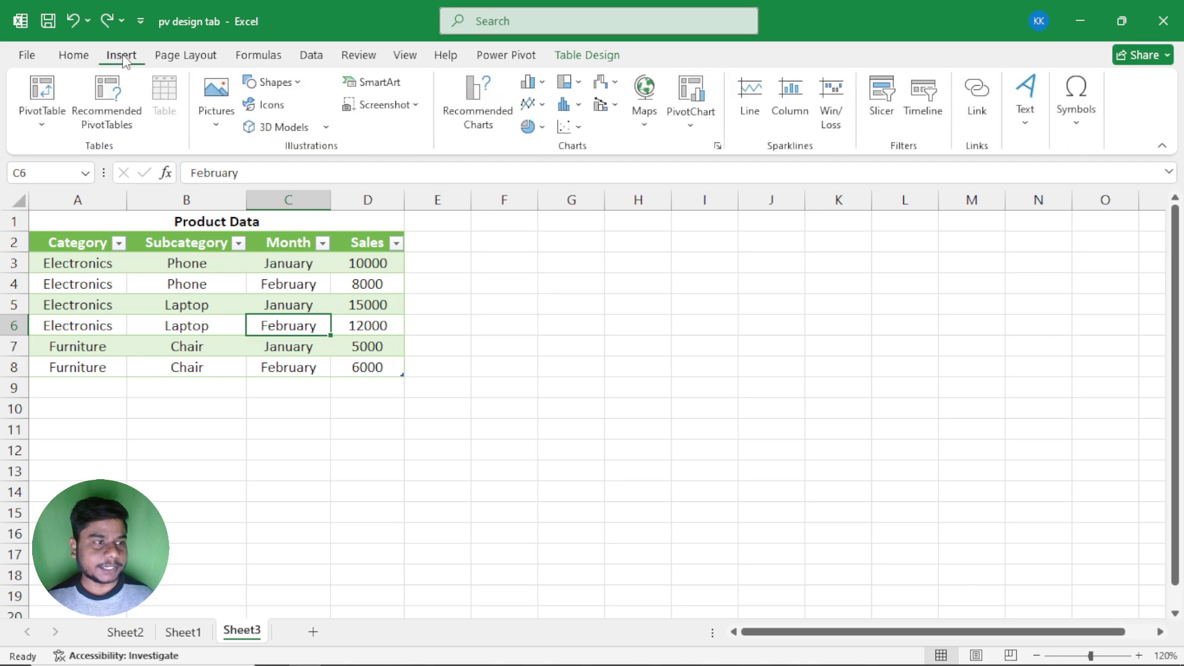
pyautogui.click(42, 92)
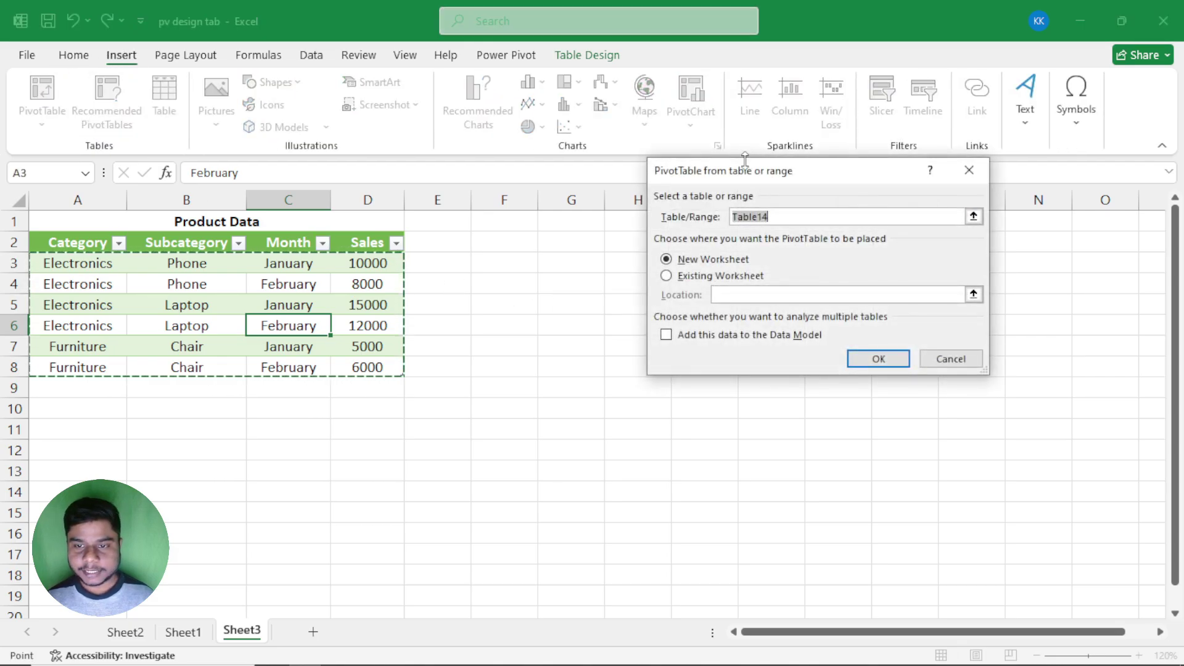
pyautogui.moveTo(748, 175); pyautogui.dragTo(725, 188)
pyautogui.click(702, 294)
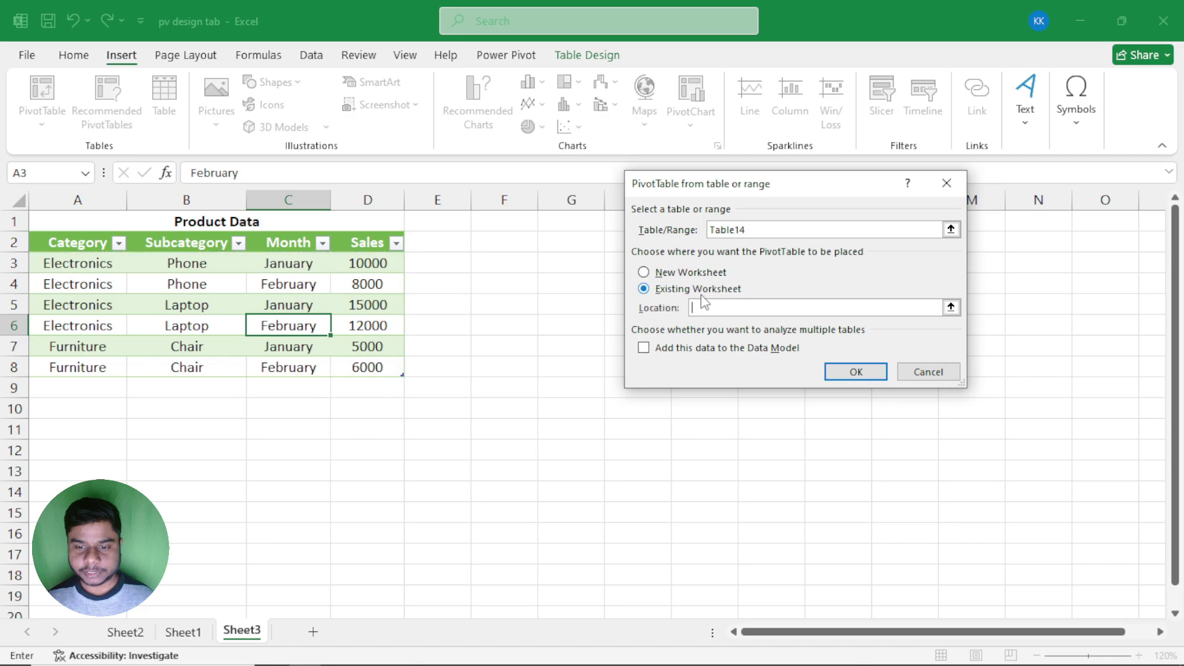
pyautogui.click(497, 243)
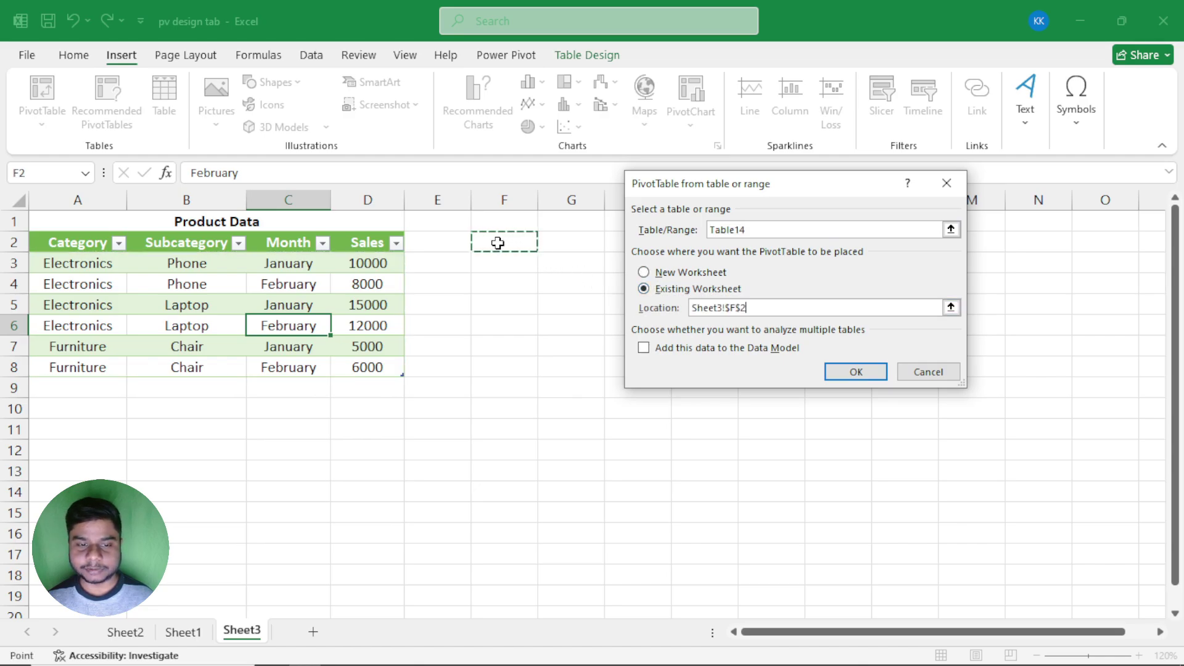
pyautogui.click(846, 380)
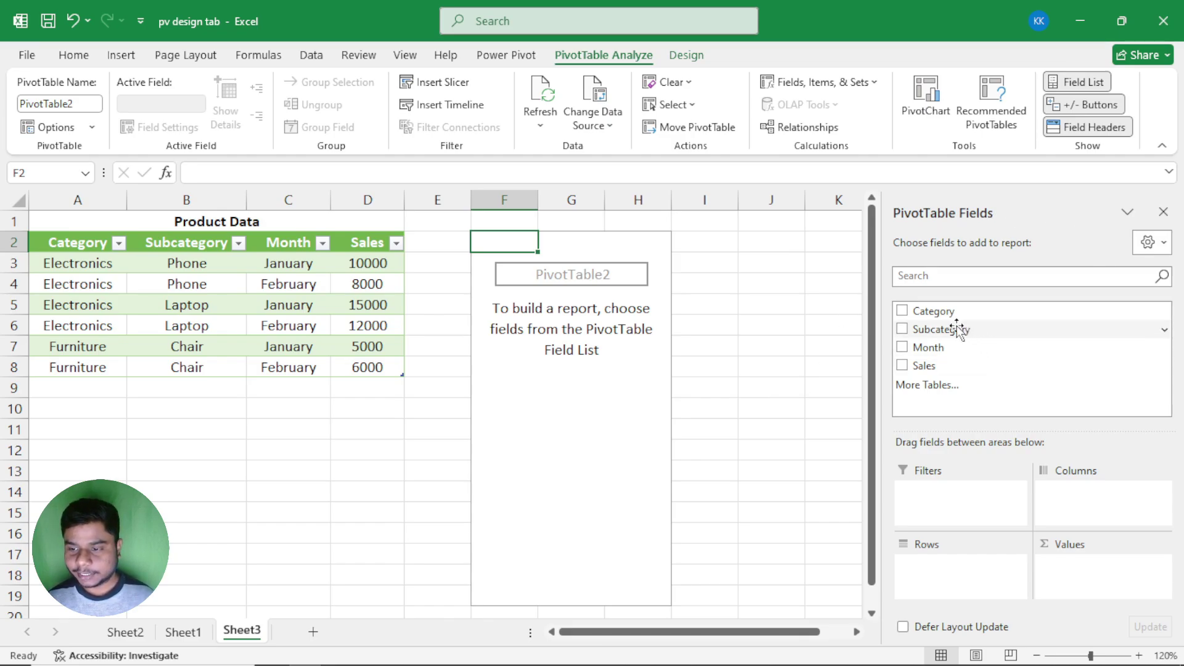
# Add Category and Subcategory to the PivotTable's rows, Month to its columns and Sales to its values
pyautogui.moveTo(944, 315); pyautogui.dragTo(945, 558)
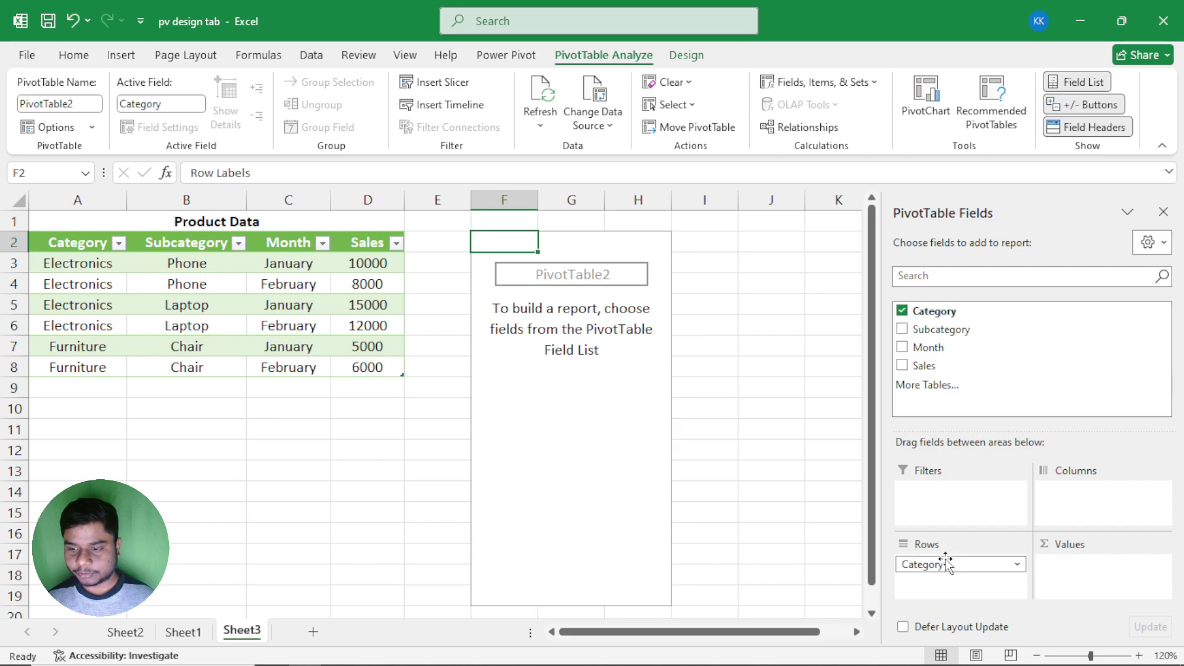
pyautogui.moveTo(943, 329); pyautogui.dragTo(957, 580)
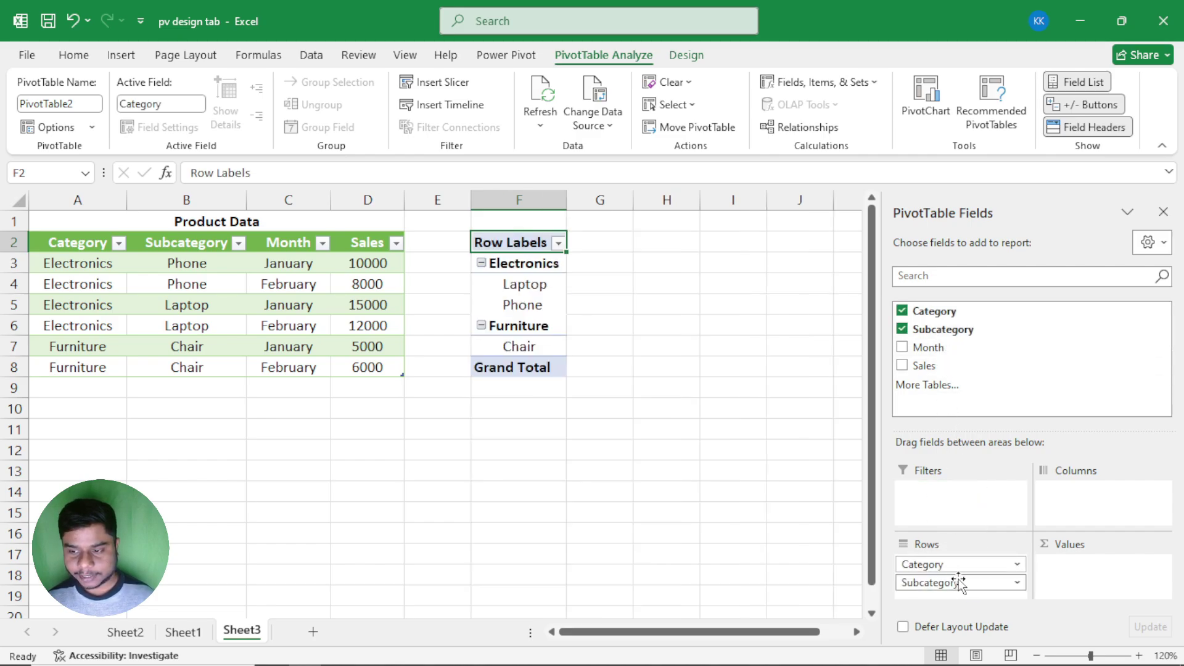
pyautogui.moveTo(929, 353); pyautogui.dragTo(1095, 511)
pyautogui.moveTo(927, 370); pyautogui.dragTo(1089, 575)
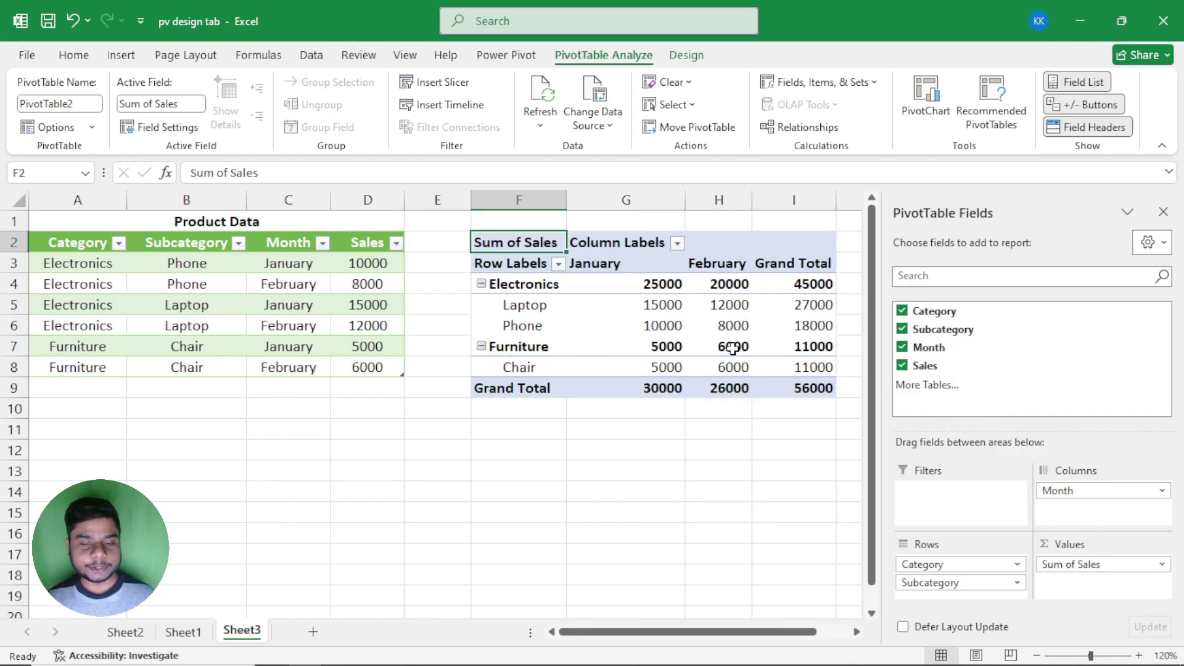
# Examine the category rows, their subcategories and the grand total row and column in the PivotTable
pyautogui.click(538, 284)
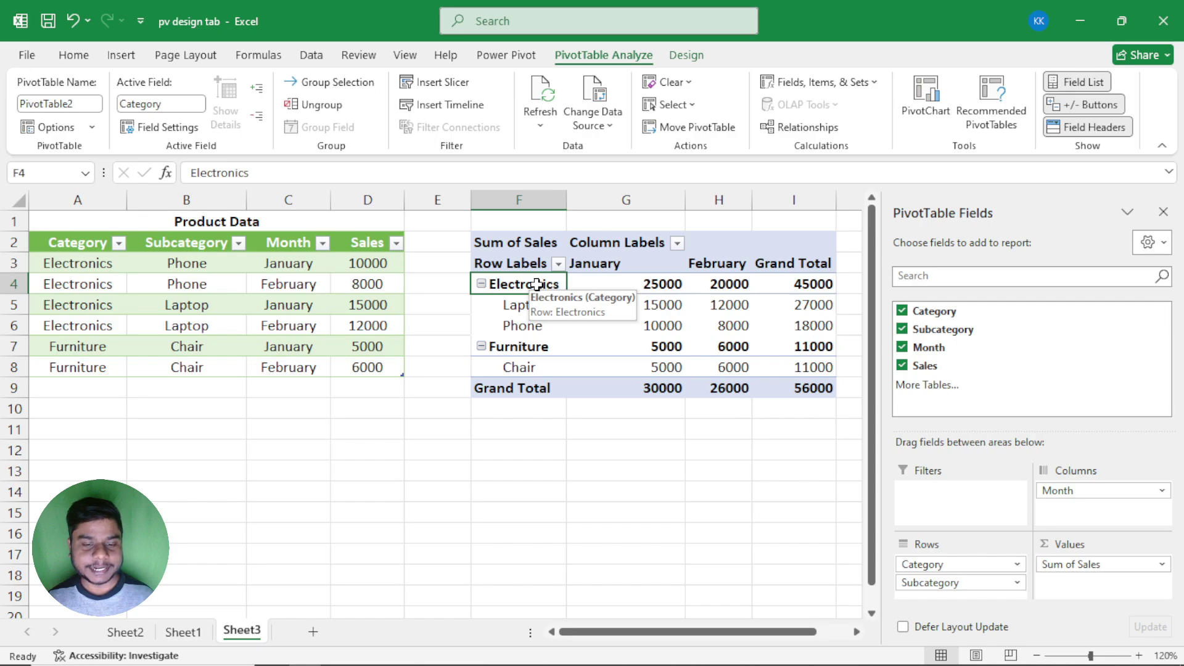
pyautogui.moveTo(521, 307); pyautogui.dragTo(516, 327)
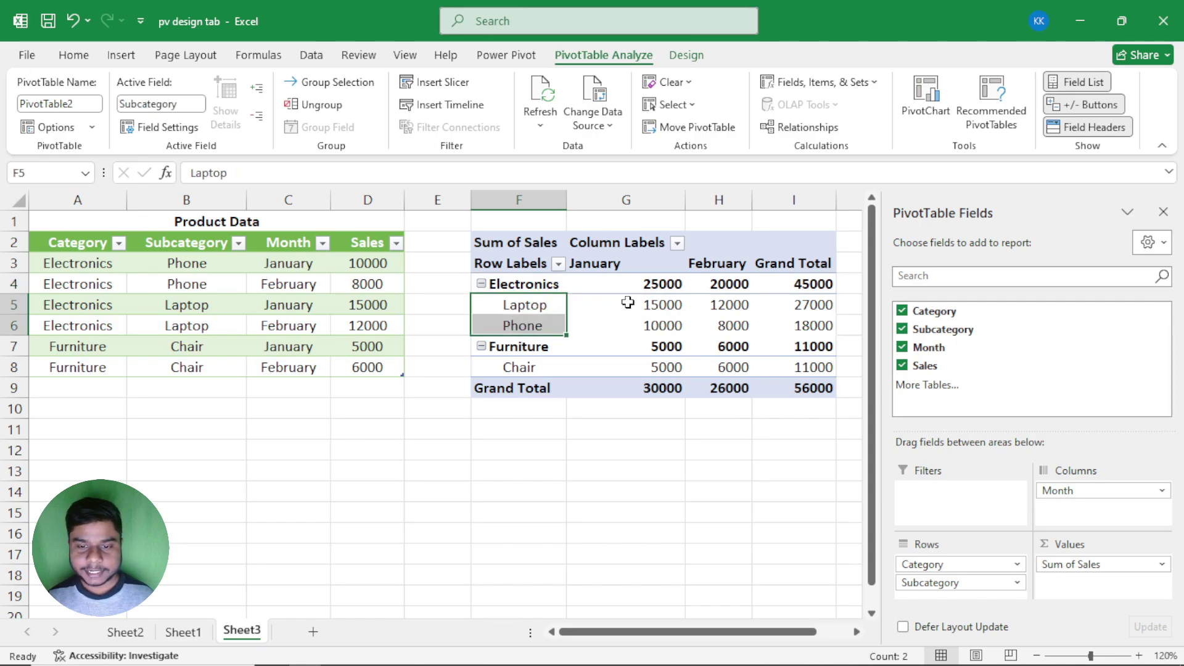
pyautogui.moveTo(635, 284); pyautogui.dragTo(802, 287)
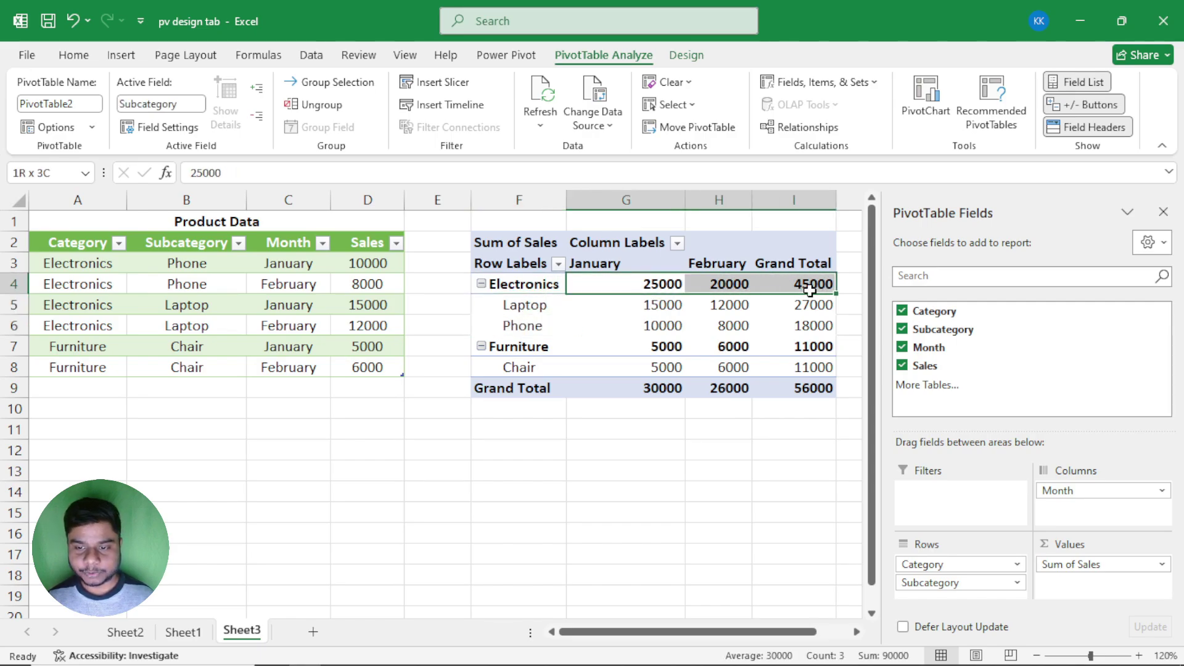
pyautogui.click(654, 311)
pyautogui.moveTo(653, 316); pyautogui.dragTo(784, 332)
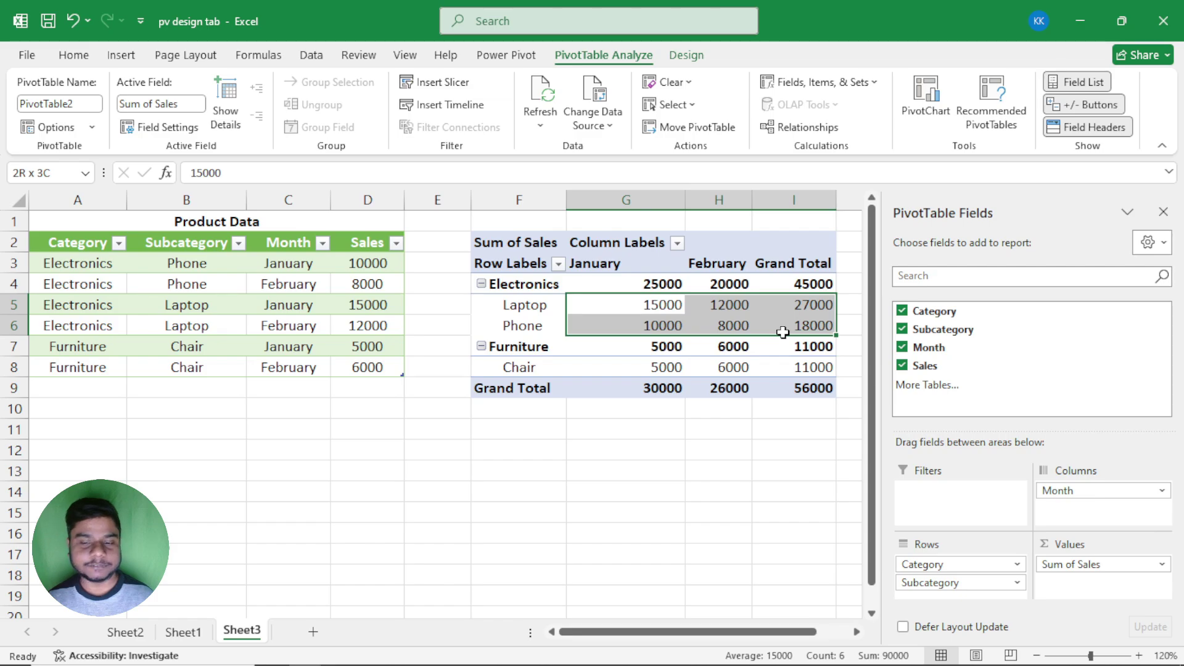
pyautogui.moveTo(802, 285); pyautogui.dragTo(802, 389)
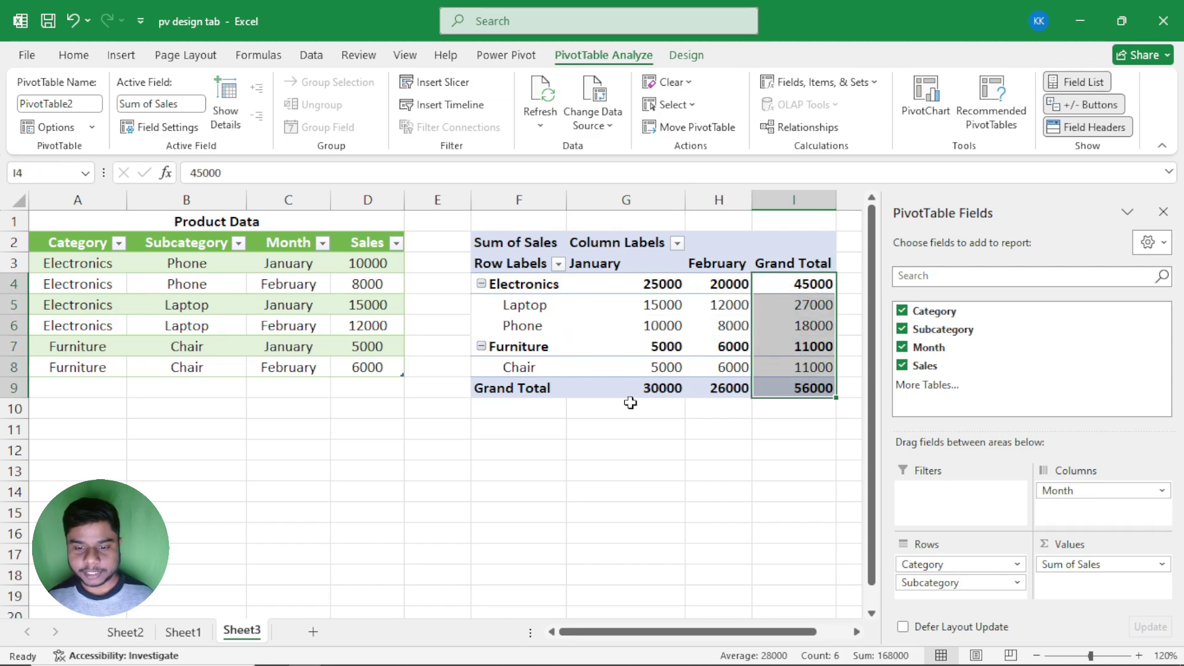
pyautogui.click(678, 388)
pyautogui.moveTo(679, 389); pyautogui.dragTo(783, 390)
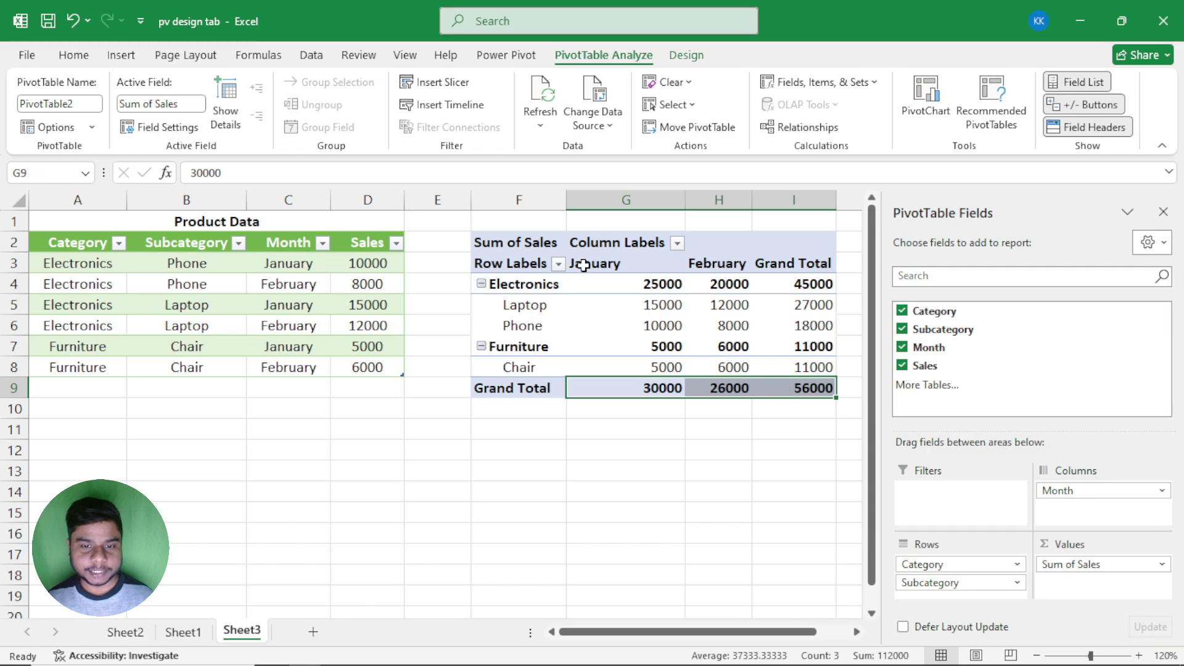
pyautogui.click(663, 321)
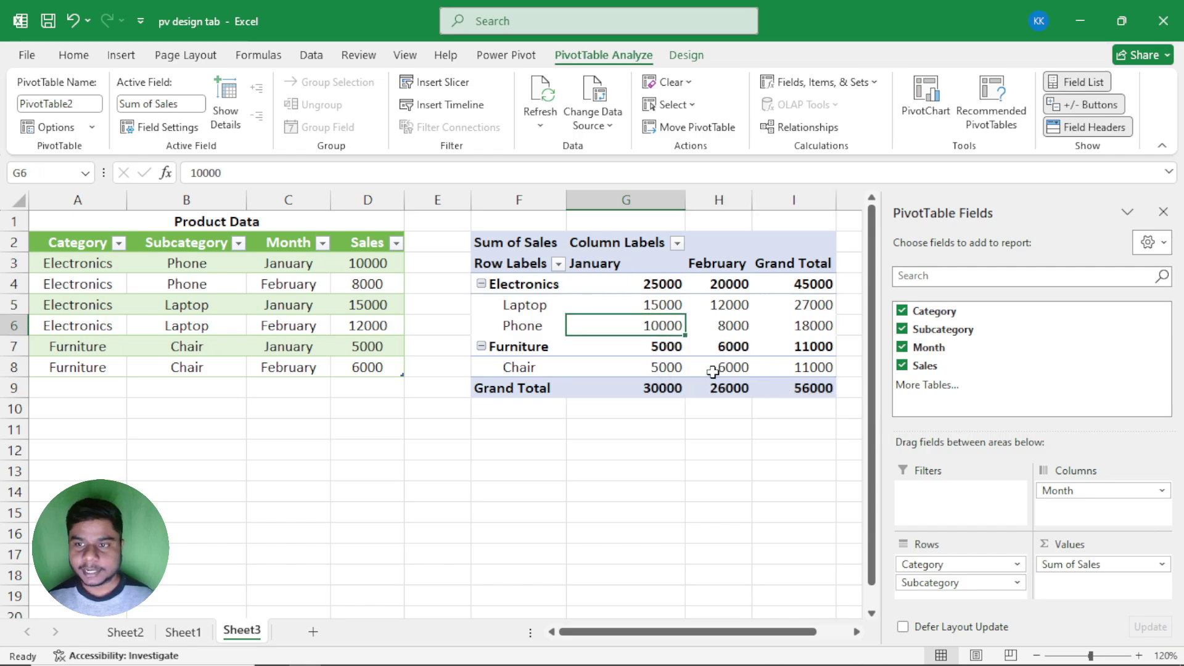
# Review the Electronics and Furniture subtotals for January, February and the grand total column
pyautogui.click(678, 62)
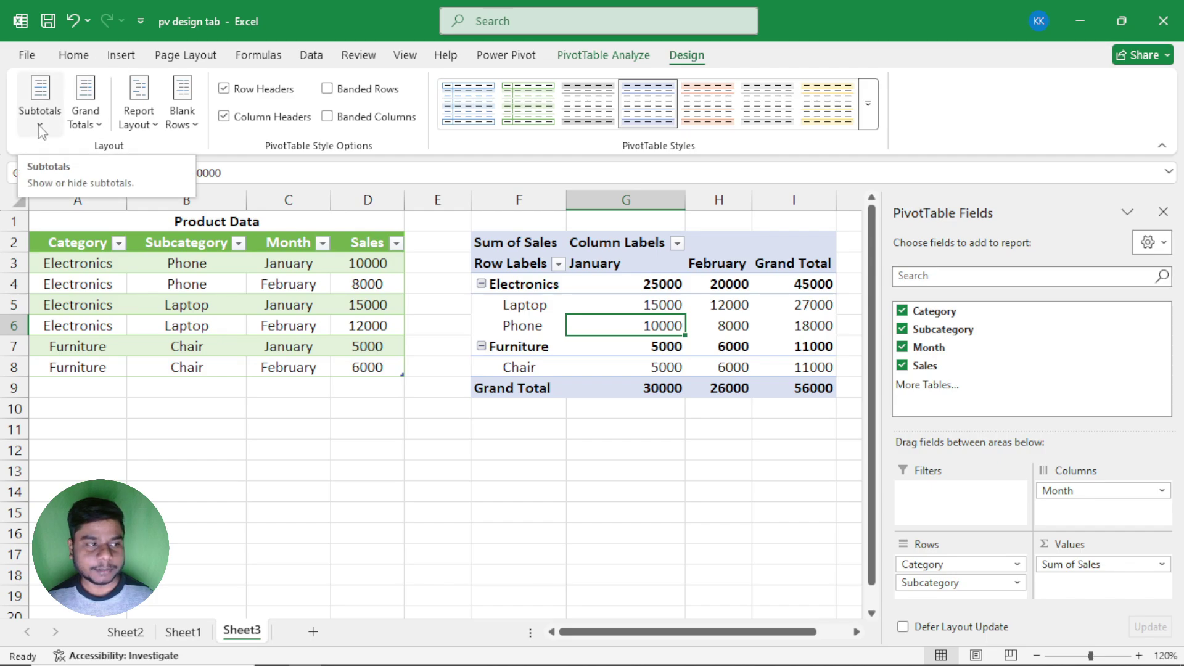
pyautogui.click(623, 280)
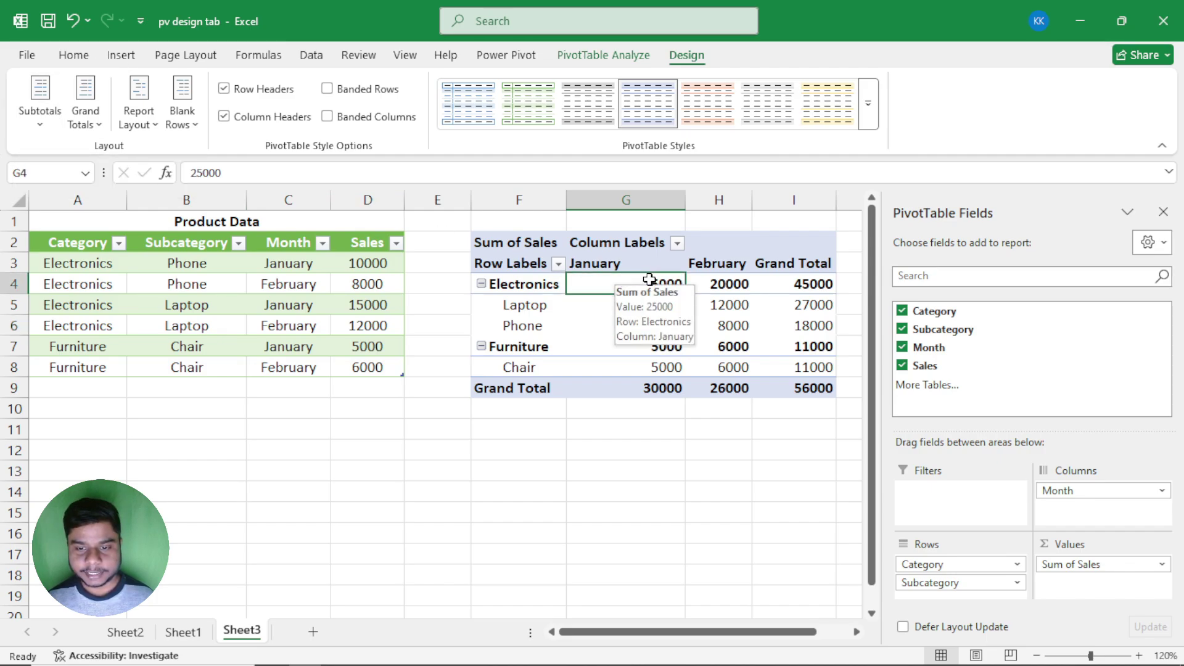
pyautogui.click(720, 284)
pyautogui.click(765, 283)
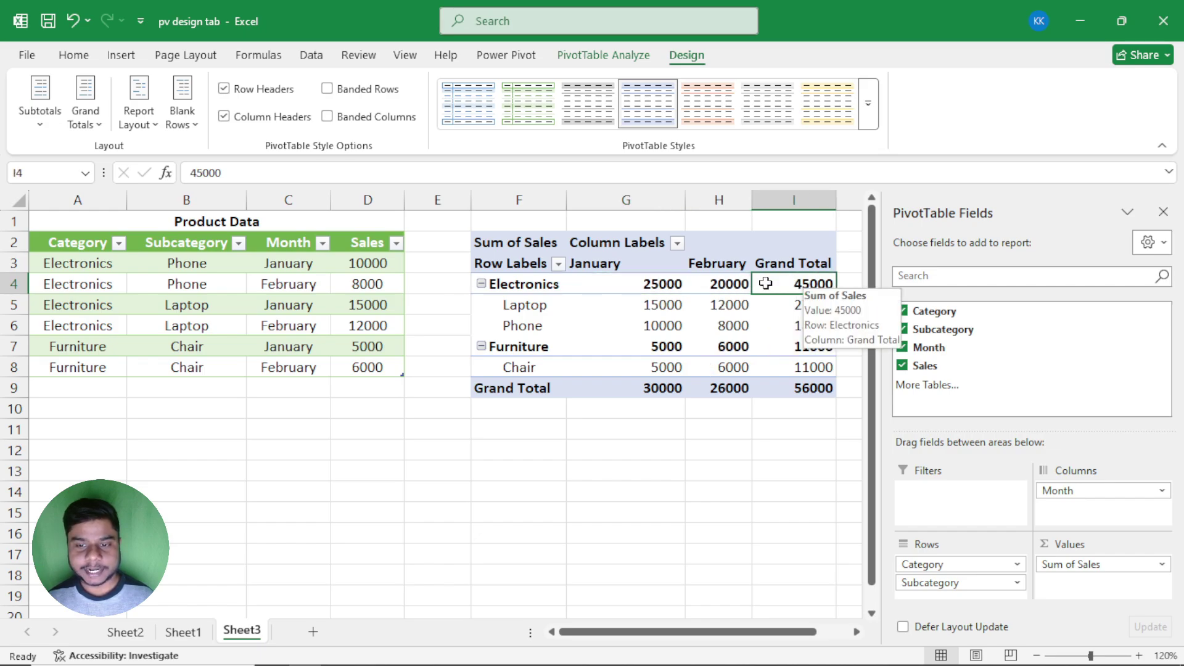
pyautogui.moveTo(648, 282); pyautogui.dragTo(719, 284)
pyautogui.click(704, 348)
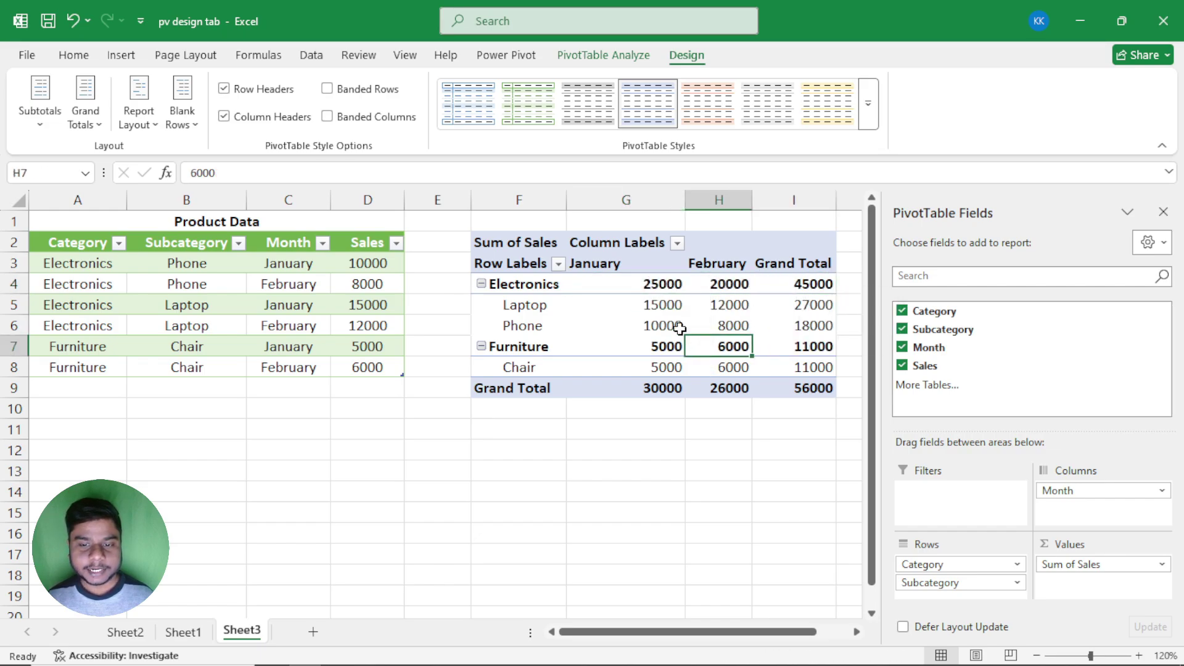
pyautogui.moveTo(638, 285)
pyautogui.moveTo(637, 286); pyautogui.dragTo(771, 287)
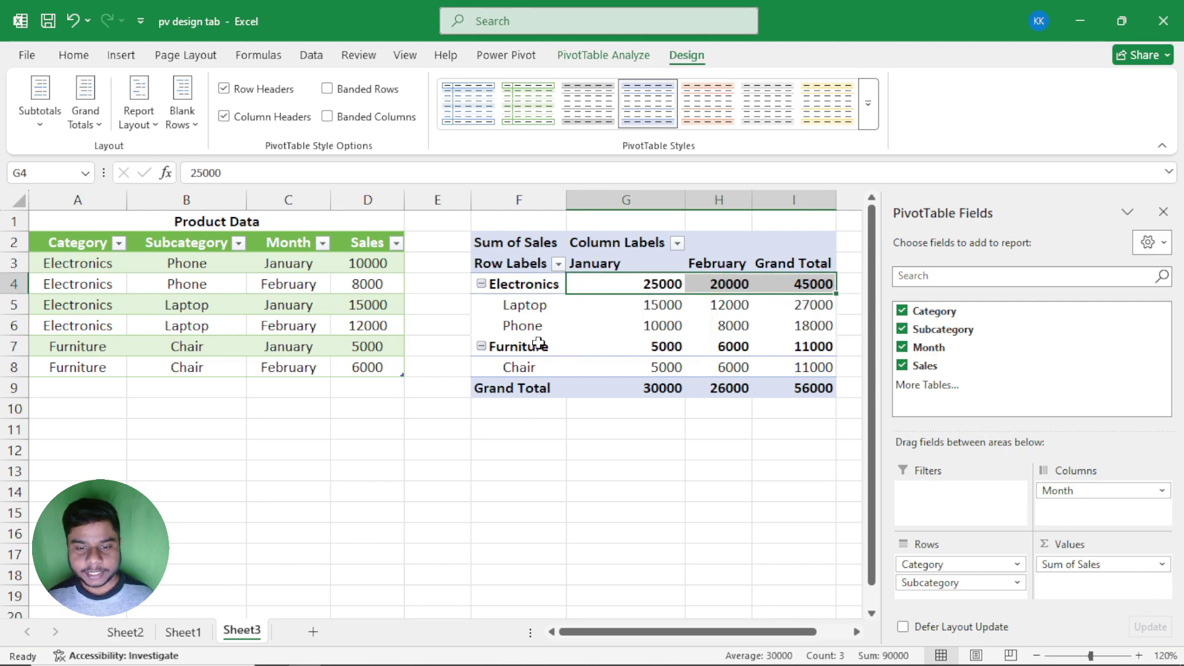
pyautogui.moveTo(638, 344); pyautogui.dragTo(790, 351)
pyautogui.click(790, 350)
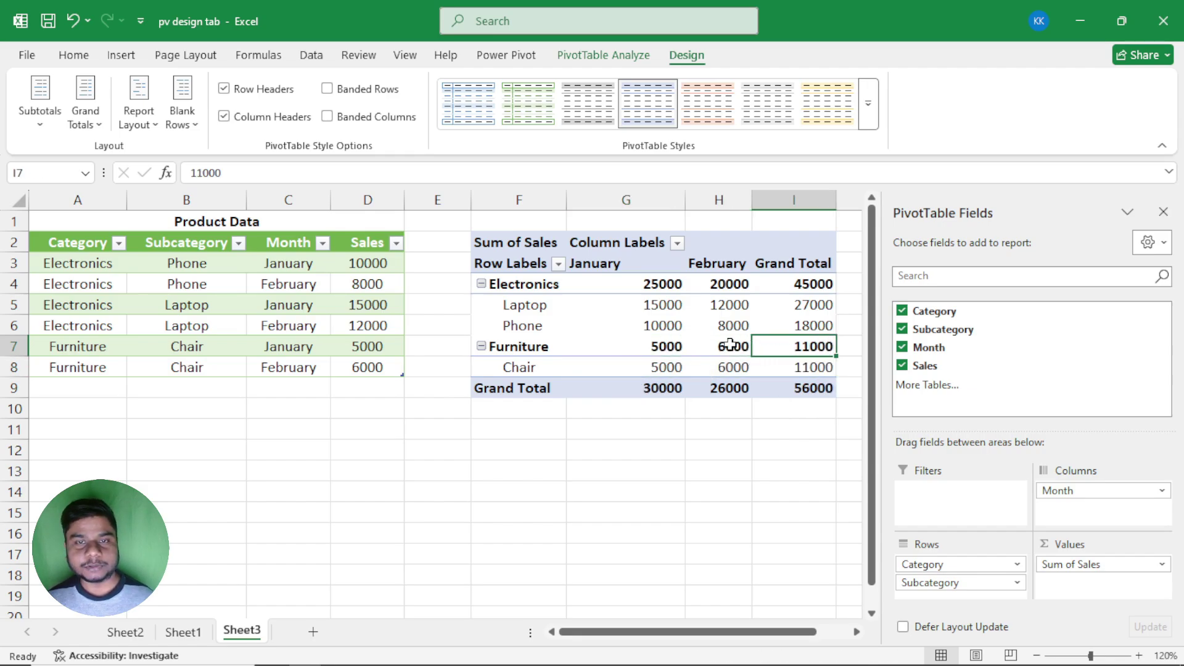
pyautogui.moveTo(726, 341)
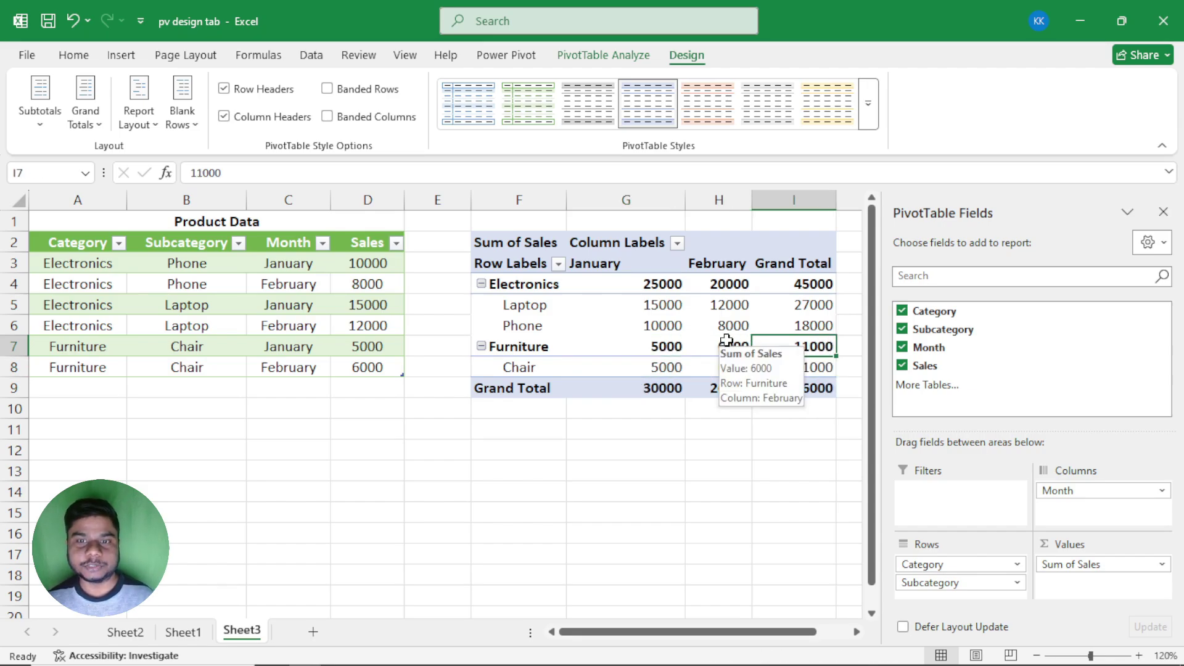
pyautogui.moveTo(703, 376)
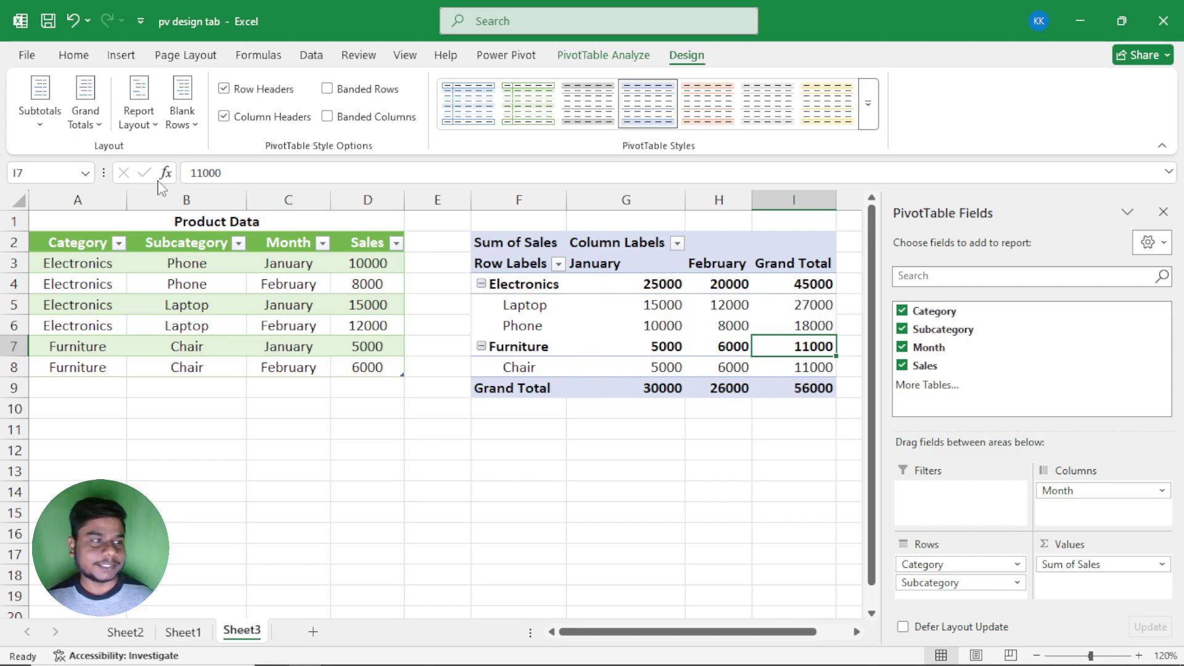
# Turn off subtotals for the PivotTable and check the Electronics and Furniture rows
pyautogui.click(38, 128)
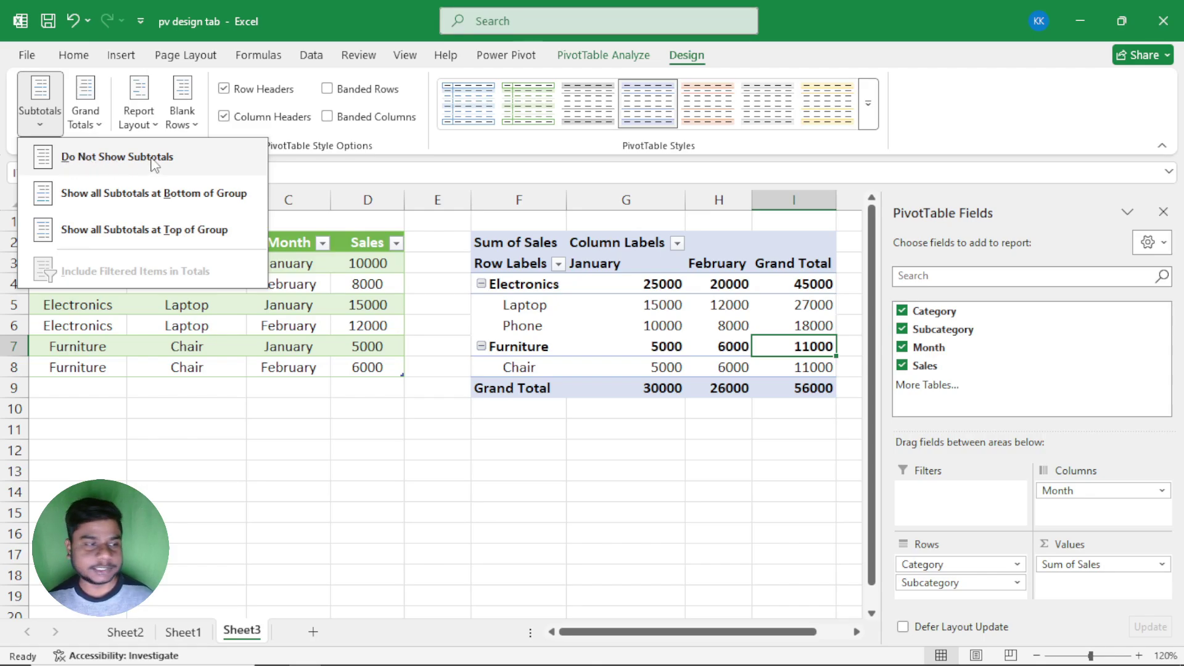
pyautogui.click(113, 162)
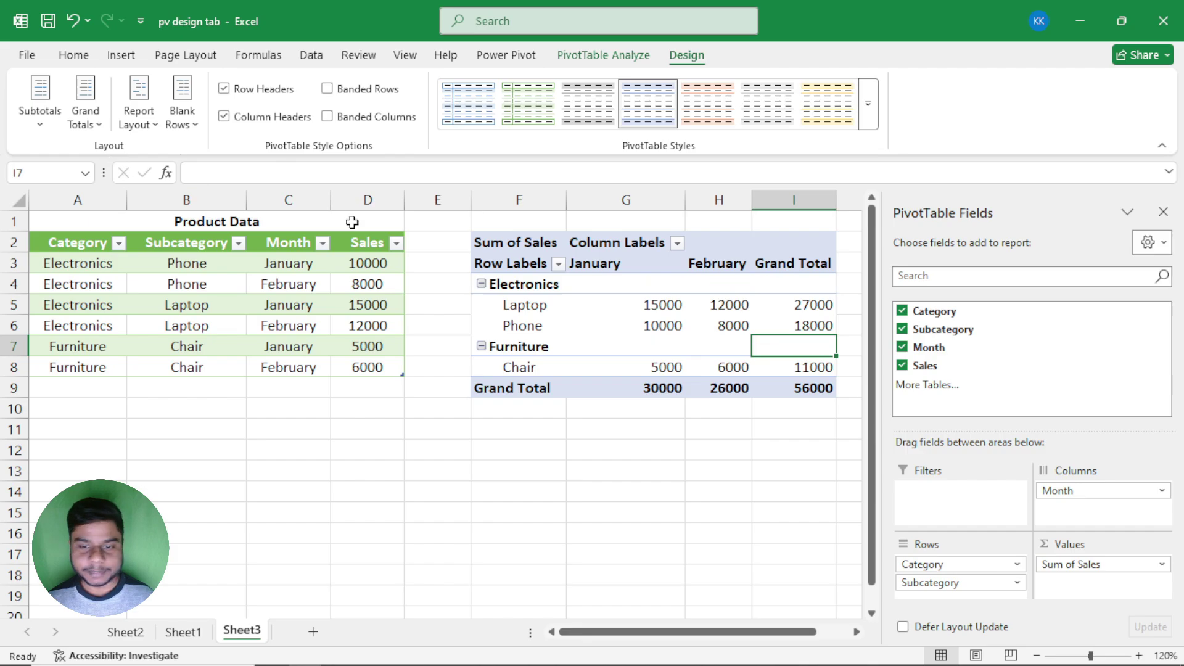
pyautogui.click(592, 280)
pyautogui.moveTo(593, 281); pyautogui.dragTo(813, 301)
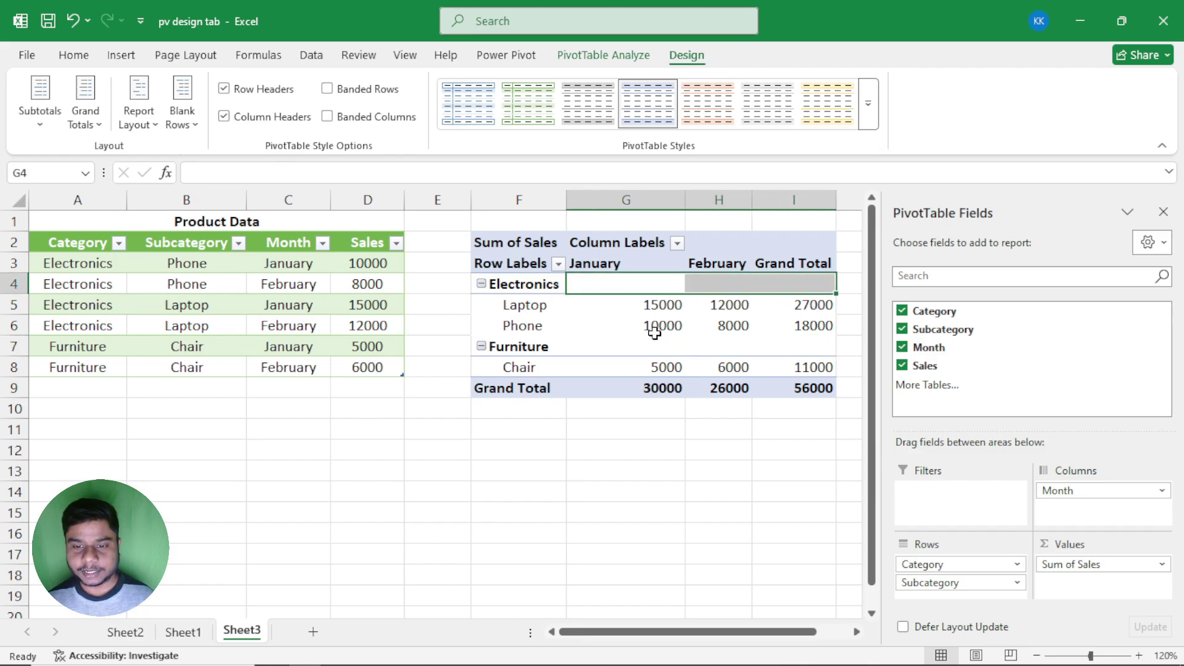
pyautogui.moveTo(617, 330); pyautogui.dragTo(706, 350)
pyautogui.click(669, 344)
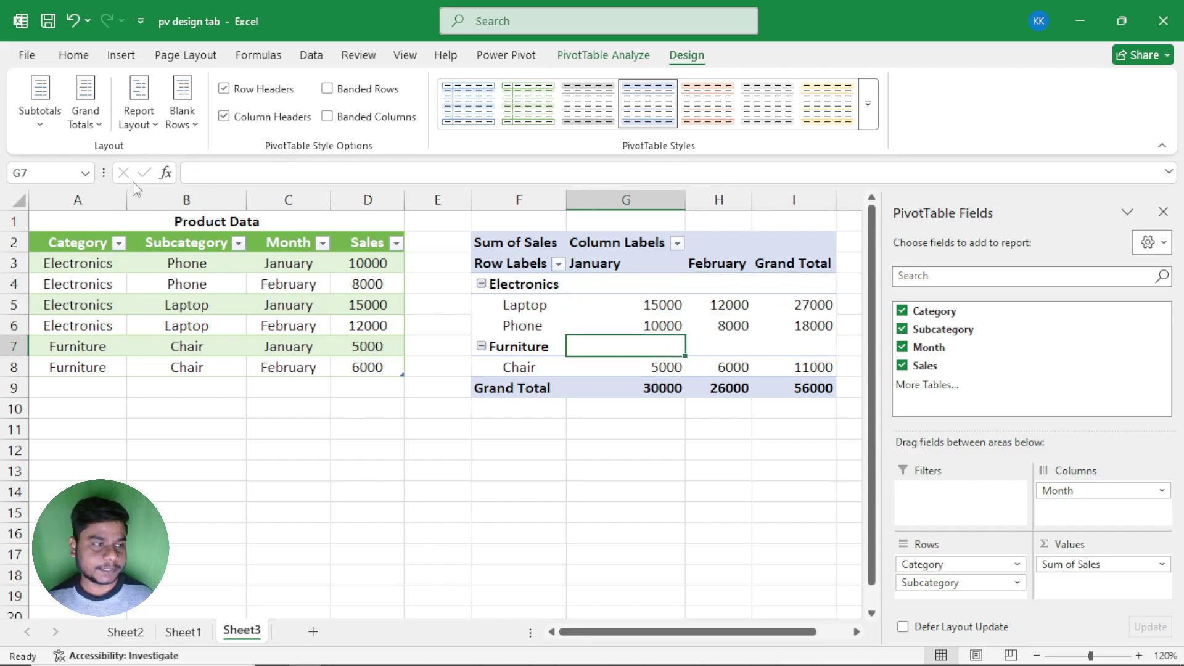
# Examine where subtotals could sit within the Electronics and Furniture groups of the PivotTable
pyautogui.click(39, 102)
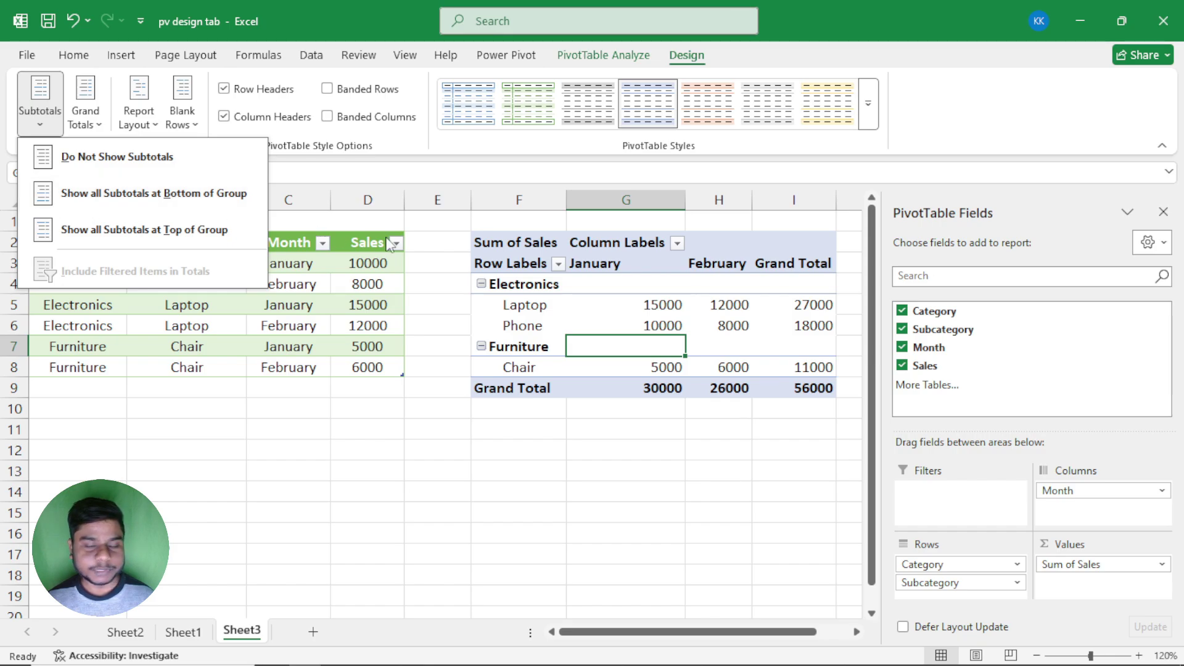
pyautogui.click(588, 298)
pyautogui.moveTo(581, 283); pyautogui.dragTo(775, 283)
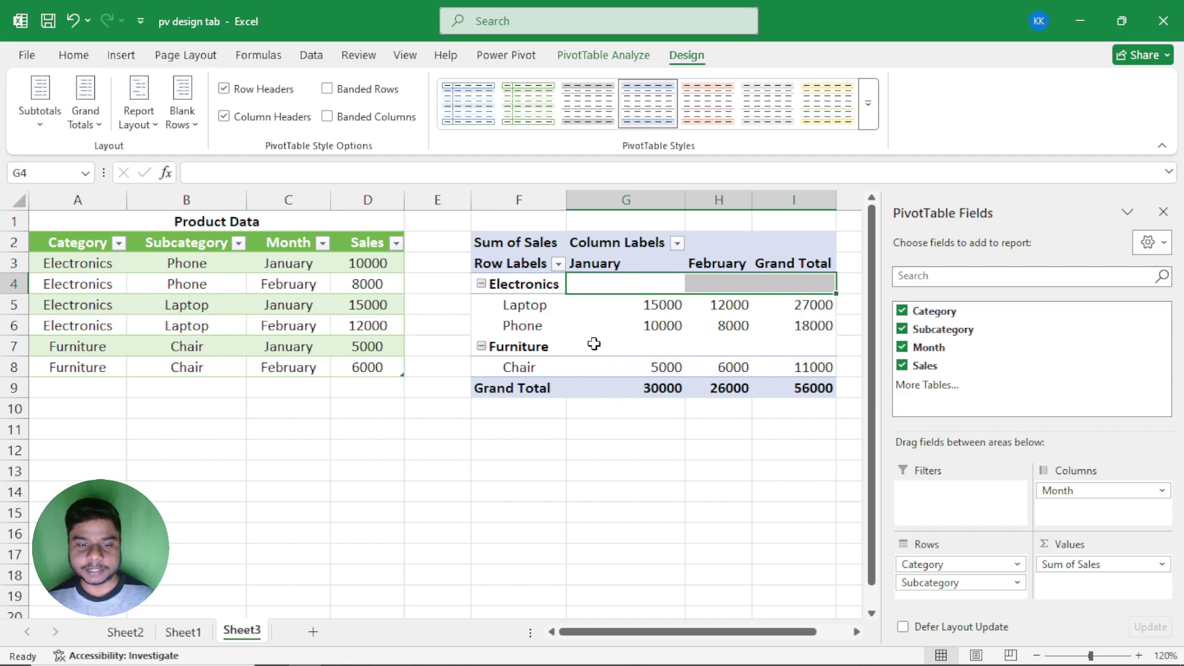
pyautogui.moveTo(491, 286); pyautogui.dragTo(783, 330)
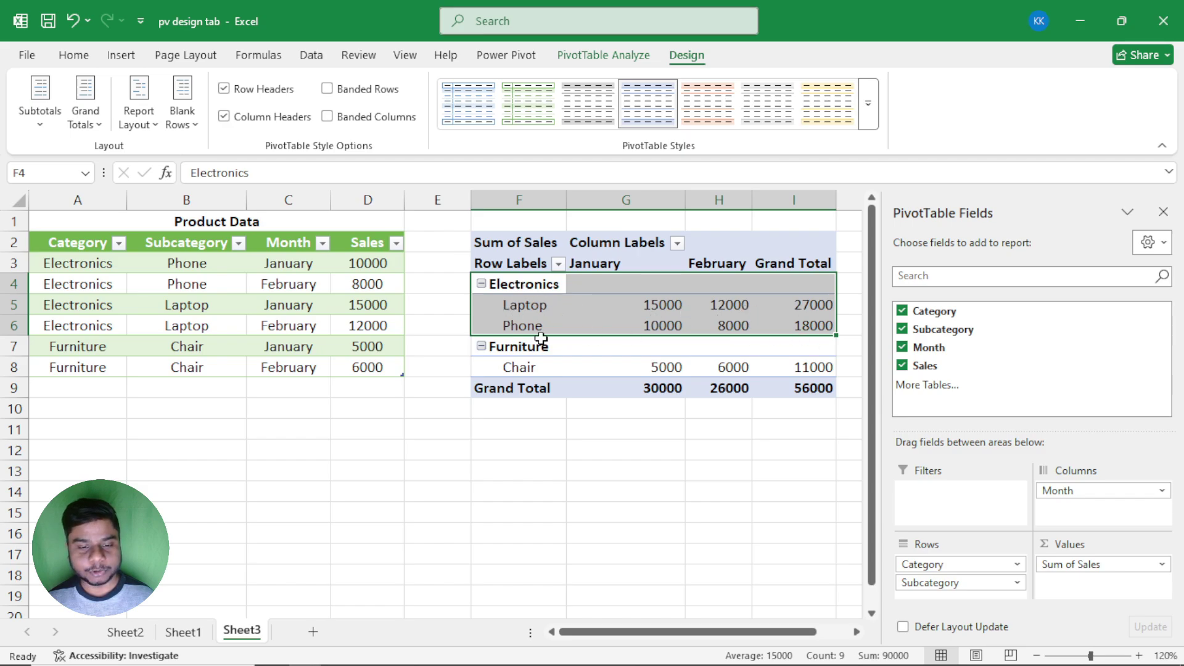
pyautogui.click(507, 343)
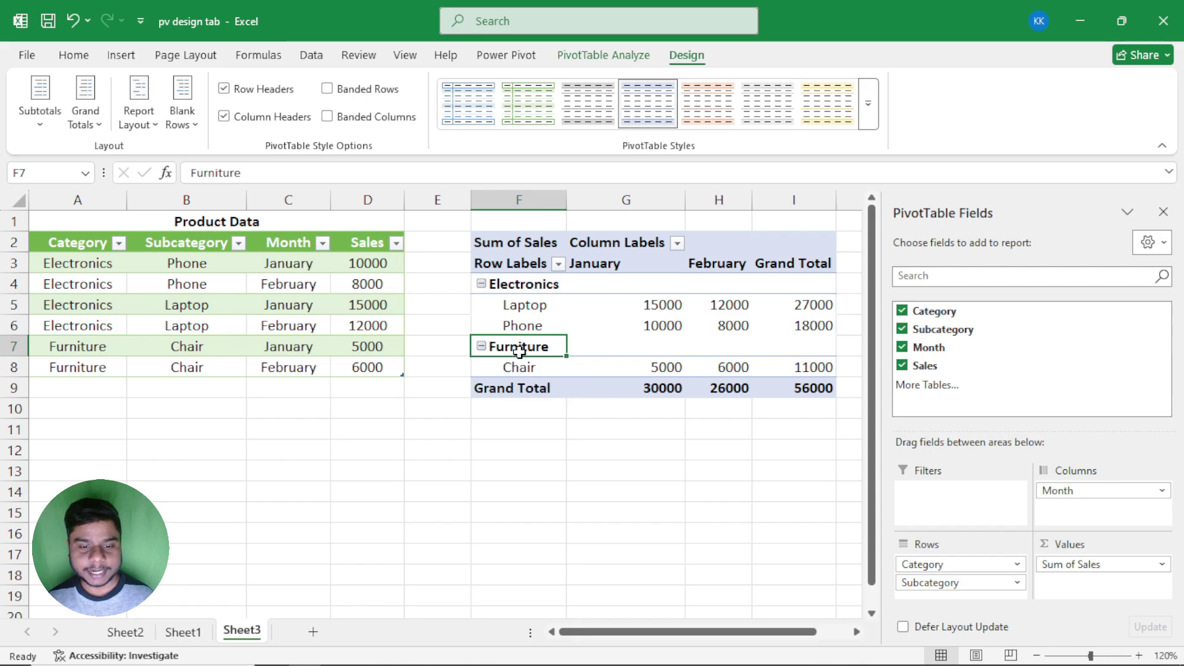
pyautogui.moveTo(517, 343); pyautogui.dragTo(758, 374)
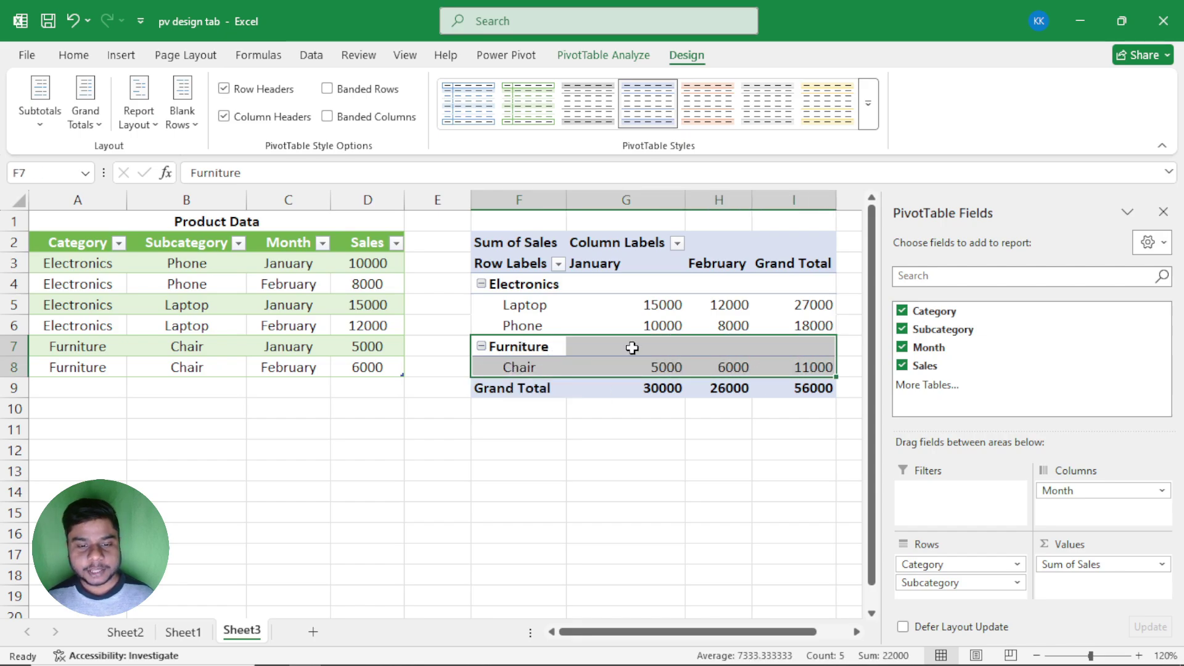
pyautogui.click(547, 289)
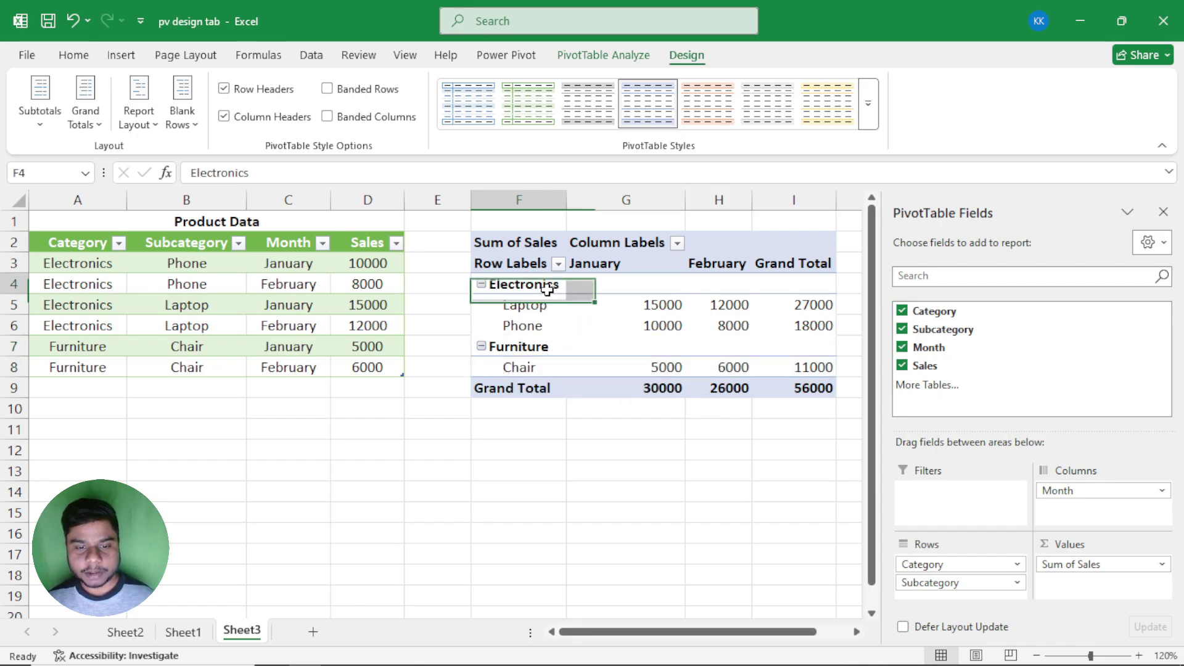
pyautogui.moveTo(547, 290); pyautogui.dragTo(792, 327)
pyautogui.click(727, 328)
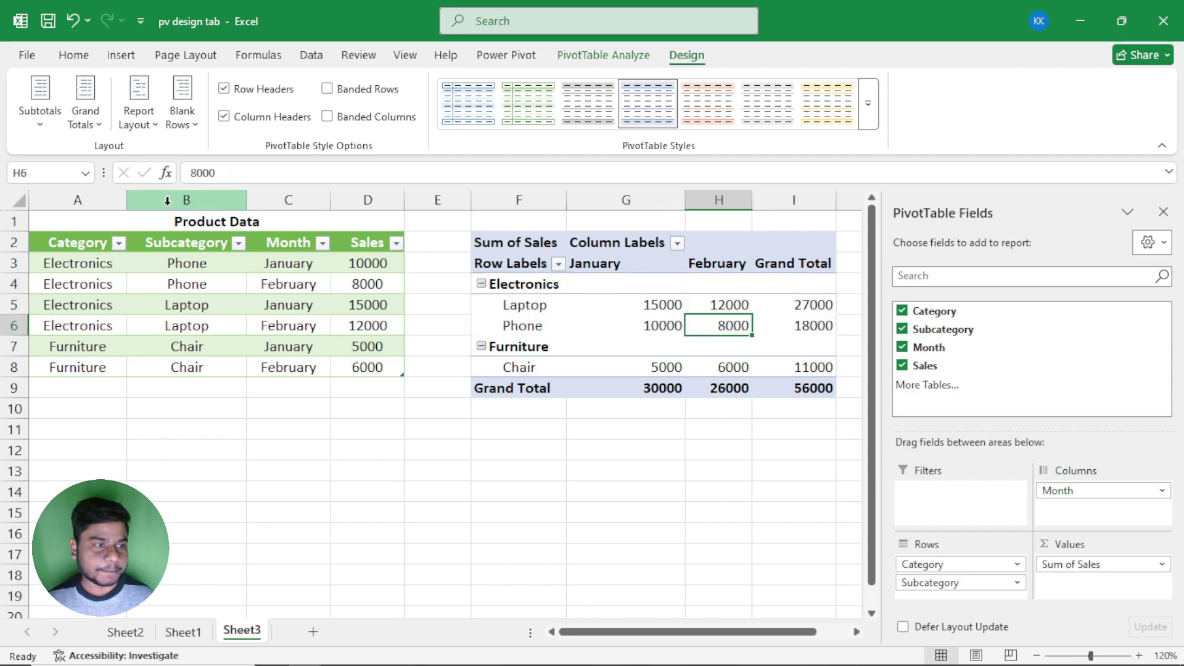
# Show all subtotals at the bottom of each group and review the Electronics and Furniture total rows
pyautogui.click(40, 117)
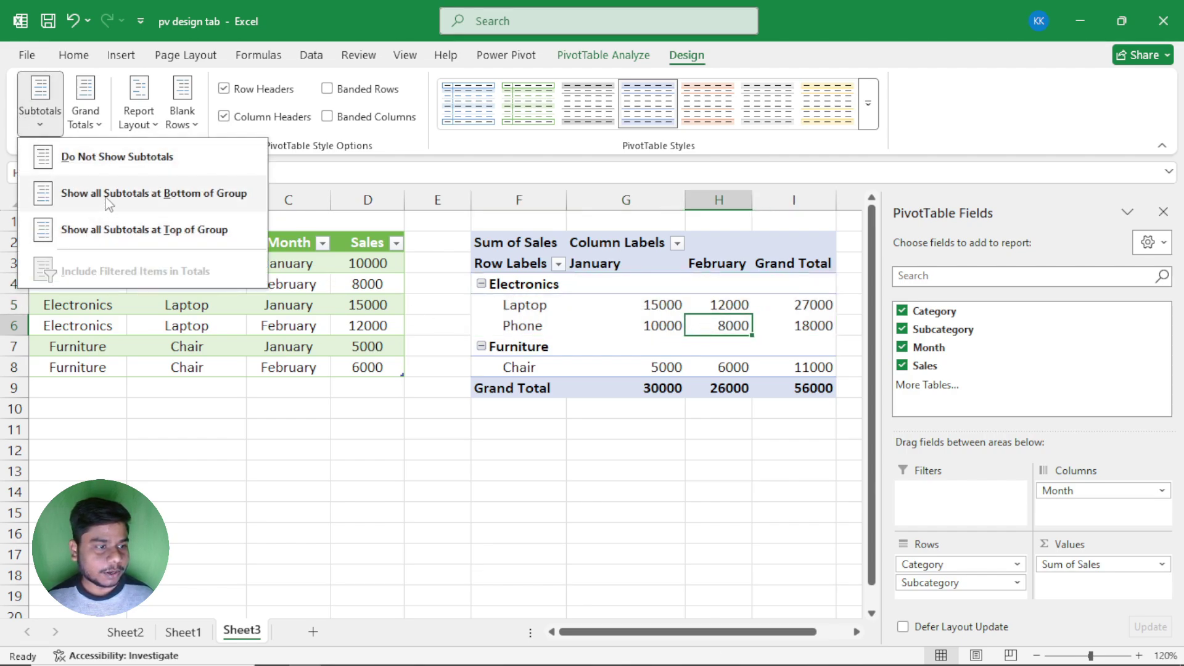
pyautogui.click(183, 195)
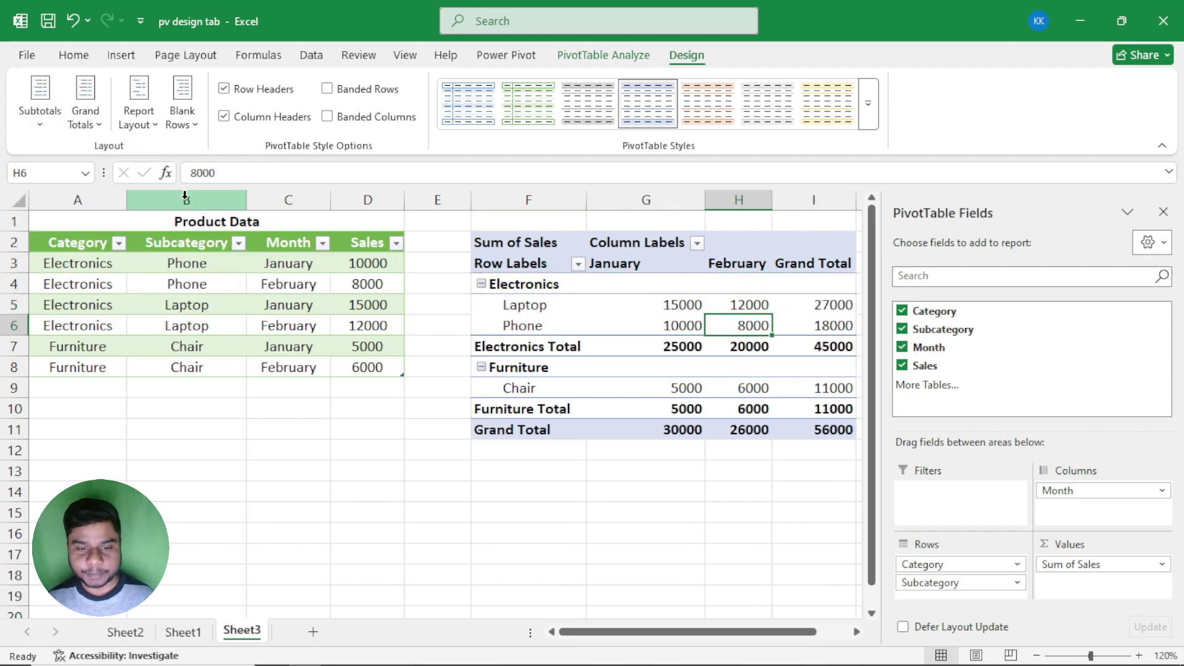
pyautogui.moveTo(526, 348); pyautogui.dragTo(799, 355)
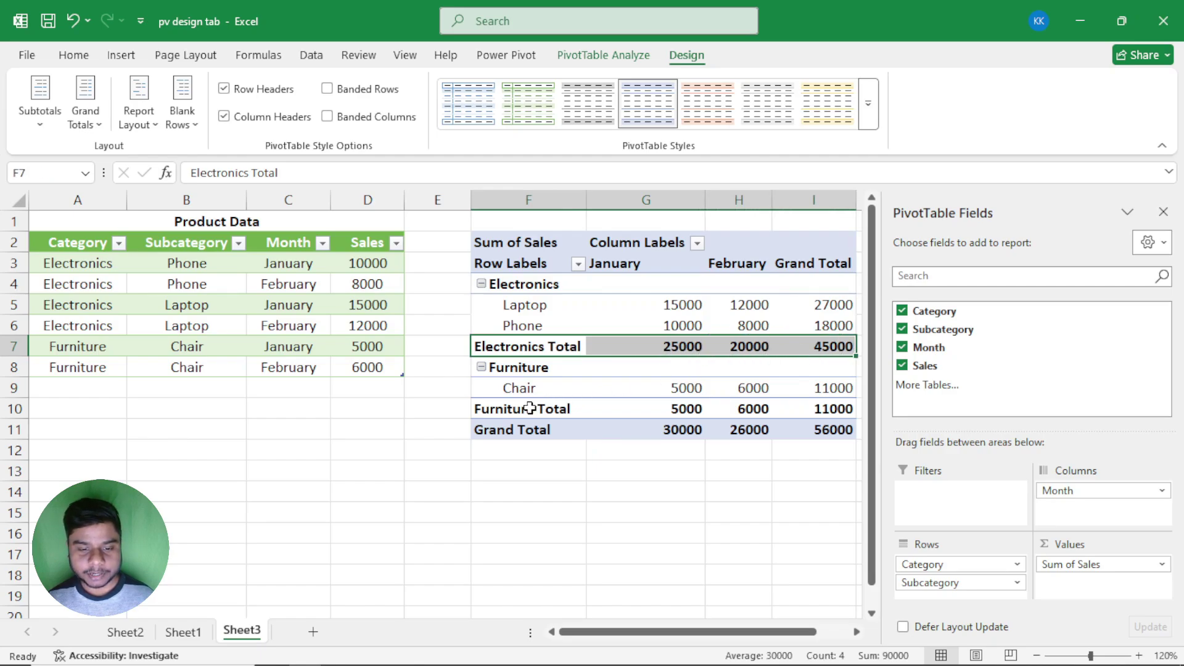
pyautogui.moveTo(529, 409); pyautogui.dragTo(749, 409)
pyautogui.moveTo(502, 284); pyautogui.dragTo(803, 320)
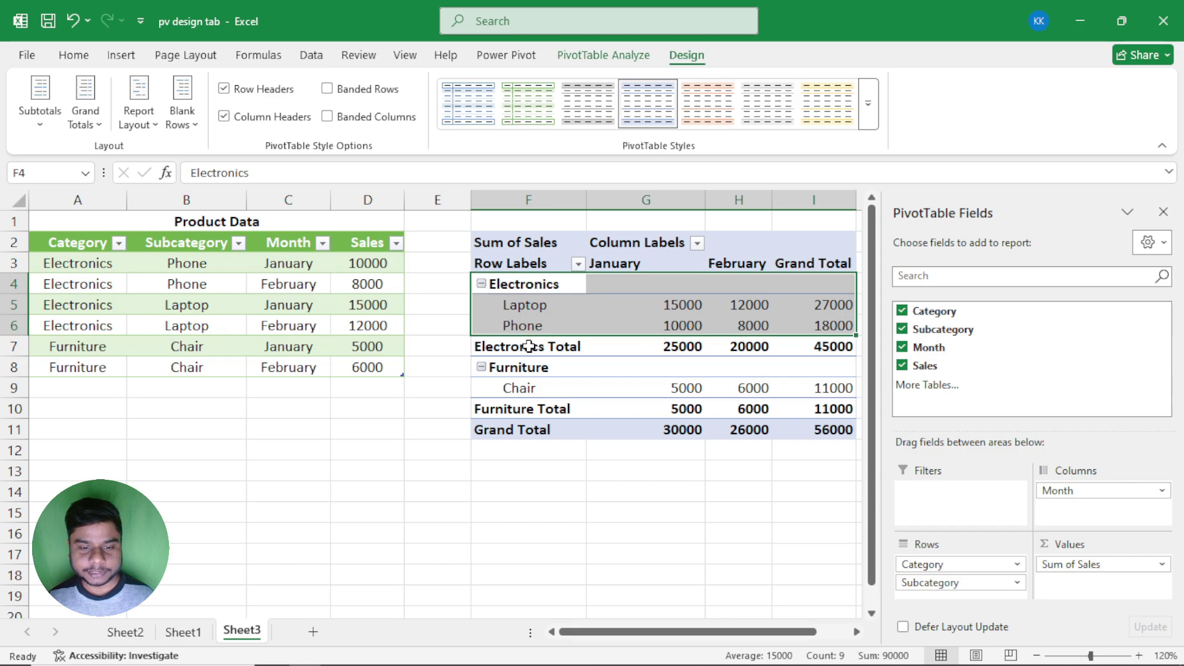
pyautogui.moveTo(529, 346); pyautogui.dragTo(758, 346)
pyautogui.moveTo(545, 374); pyautogui.dragTo(814, 390)
pyautogui.click(568, 413)
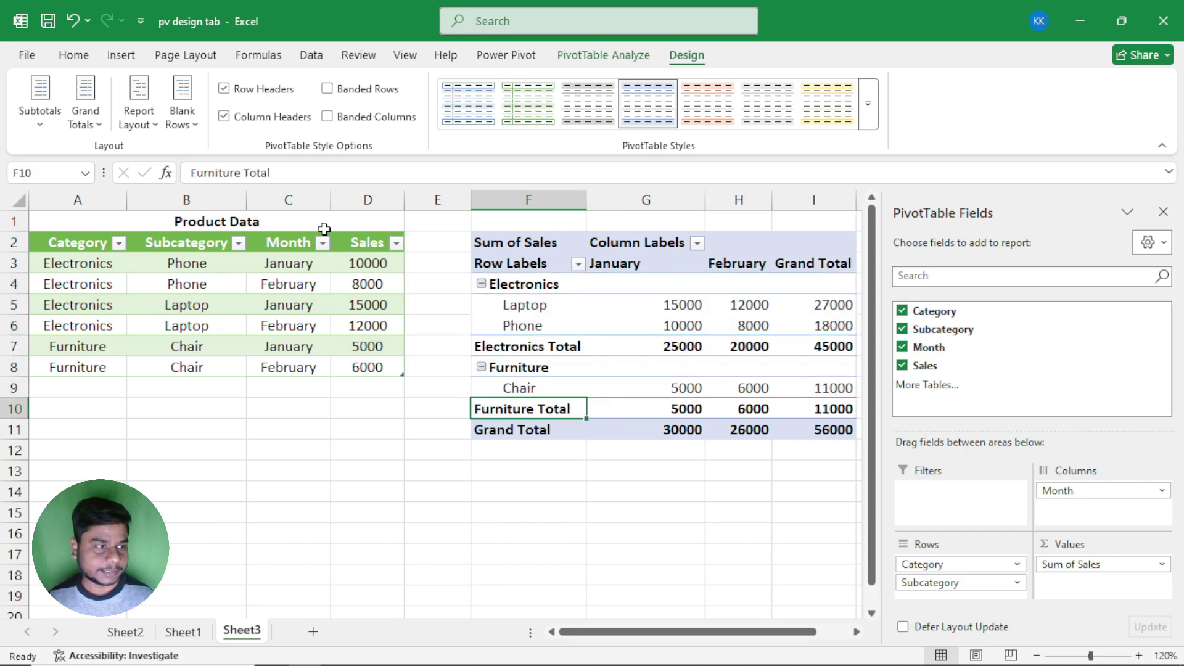
# Show all subtotals at the top of each group and check the Electronics subtotals across the months
pyautogui.click(56, 128)
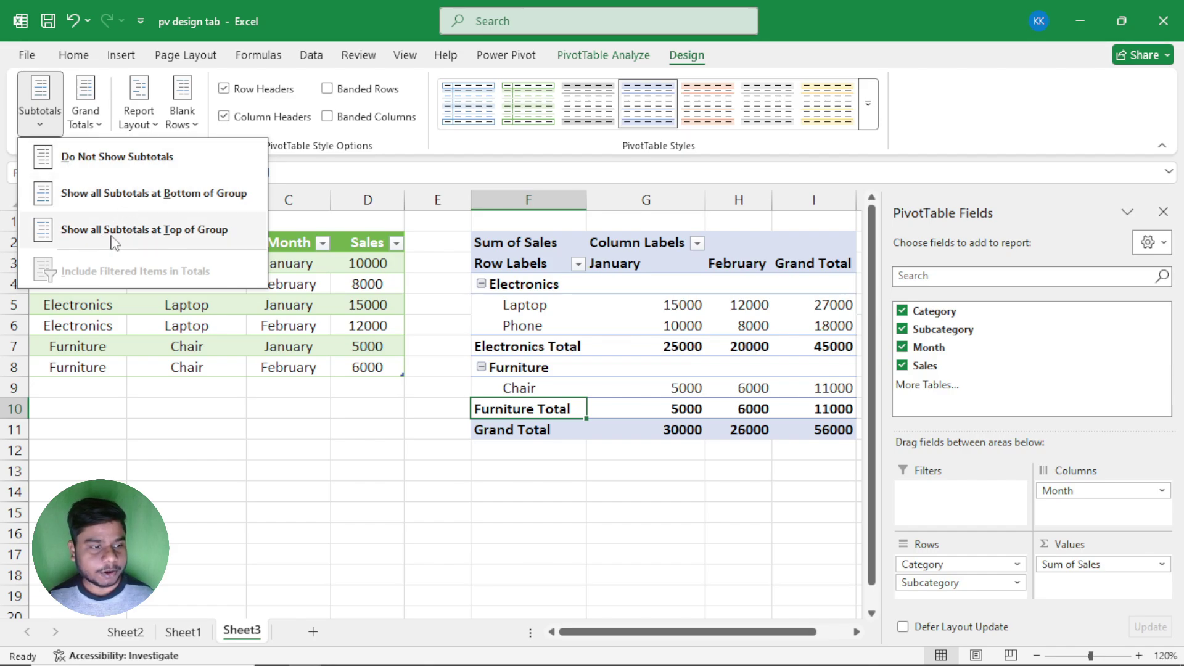
pyautogui.click(155, 241)
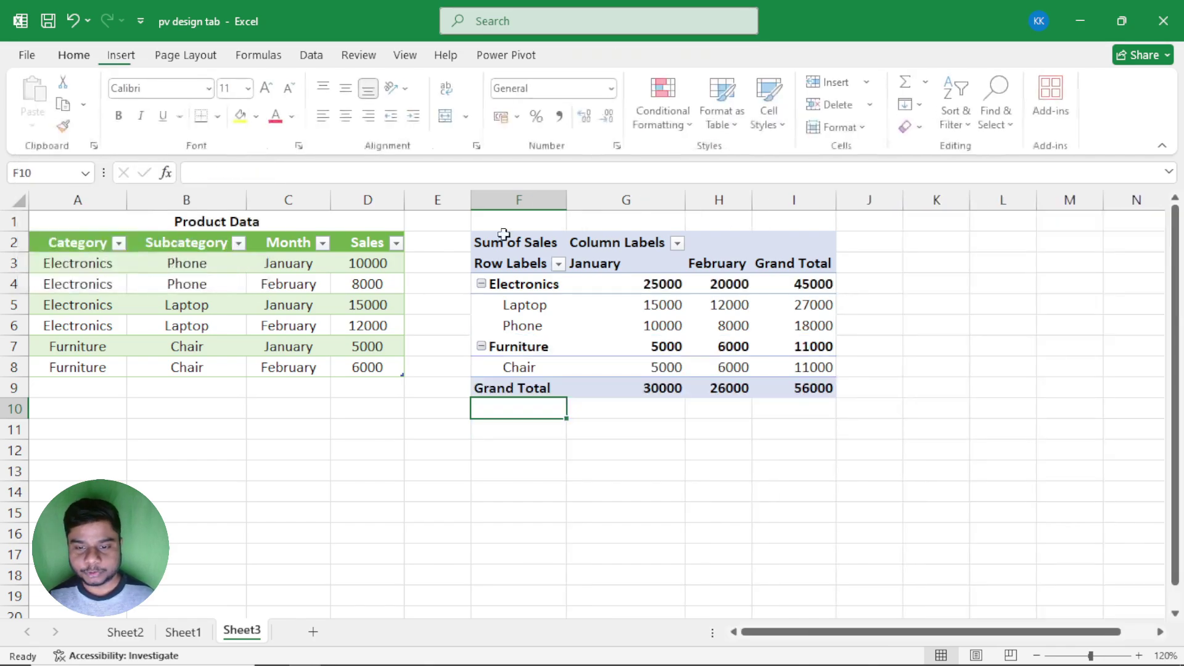
pyautogui.moveTo(622, 283); pyautogui.dragTo(776, 284)
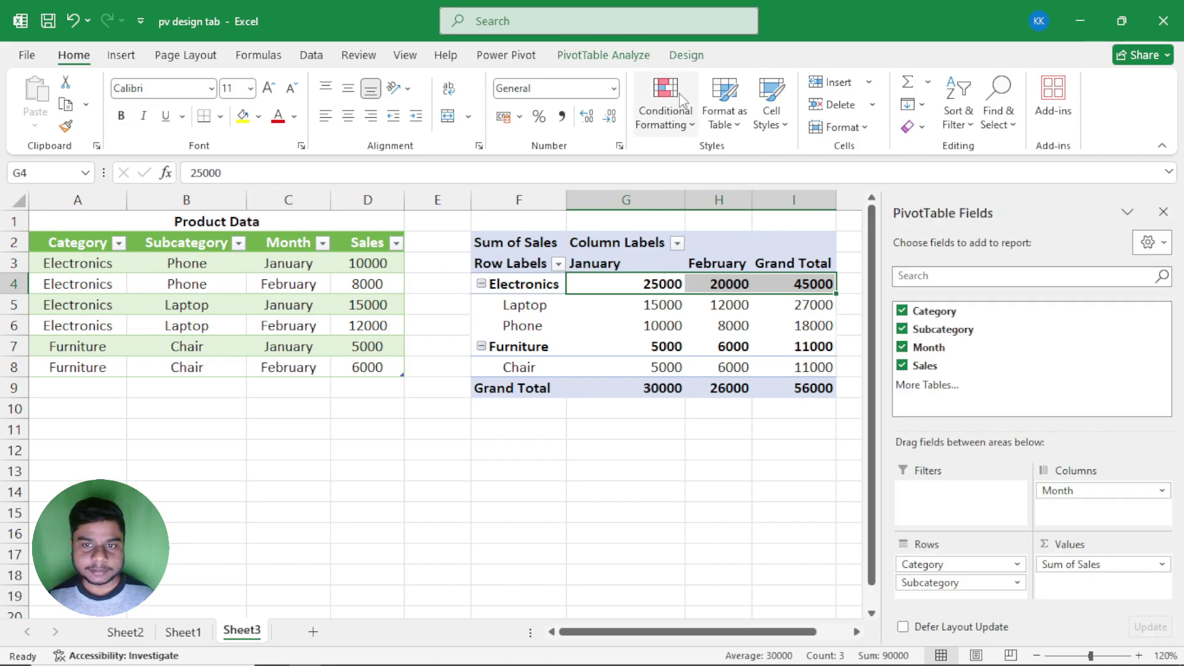
# Review the grand total options and examine the Grand Total column and row of the PivotTable
pyautogui.click(689, 55)
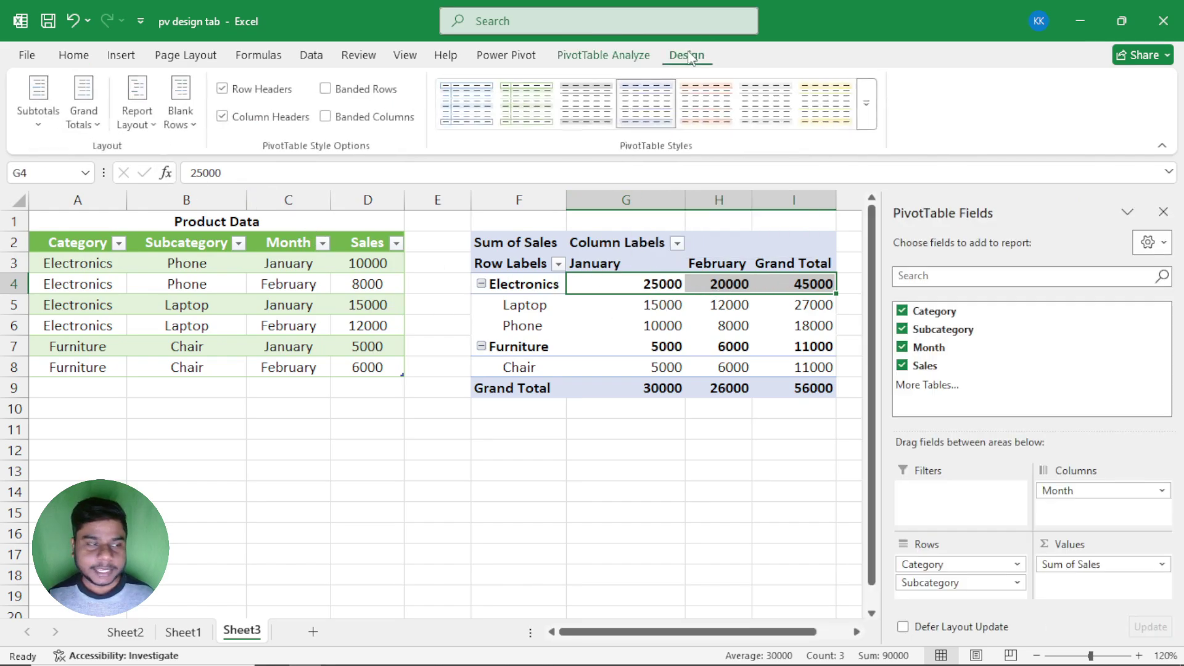
pyautogui.click(97, 123)
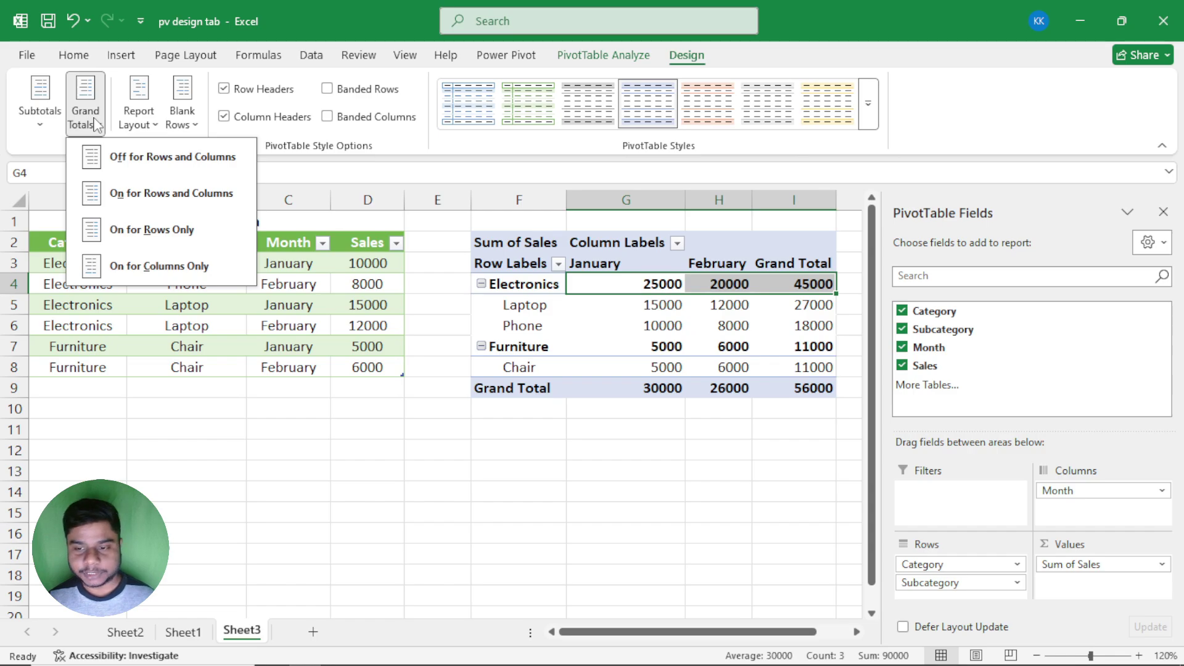
pyautogui.click(737, 327)
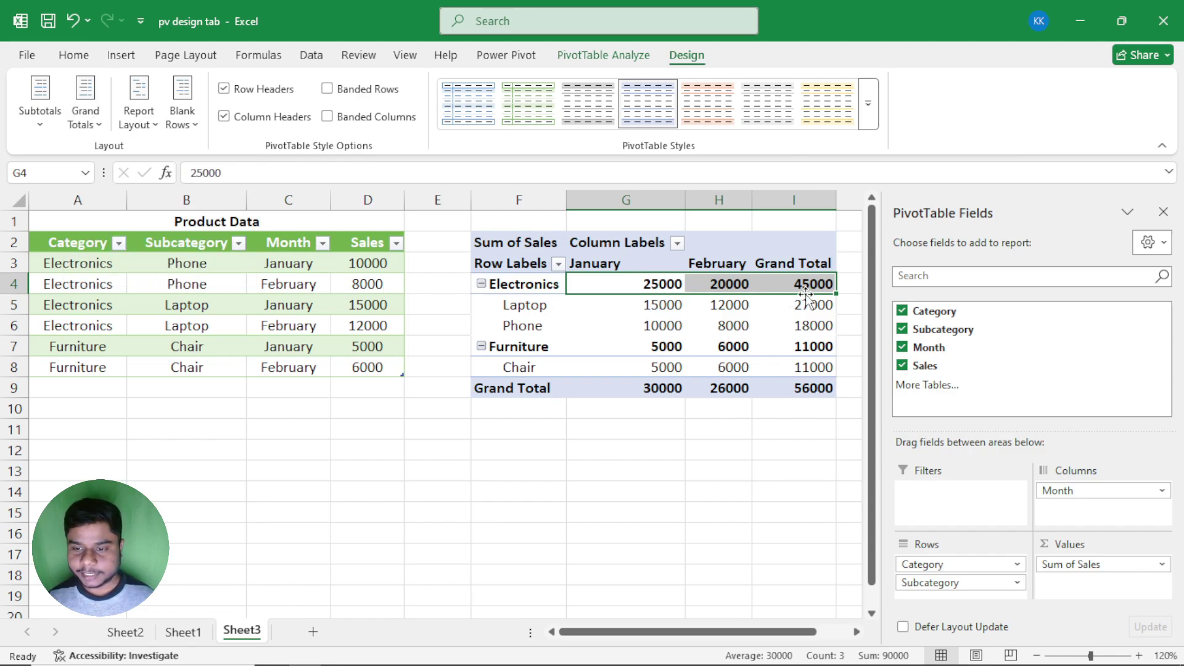
pyautogui.moveTo(805, 285); pyautogui.dragTo(811, 367)
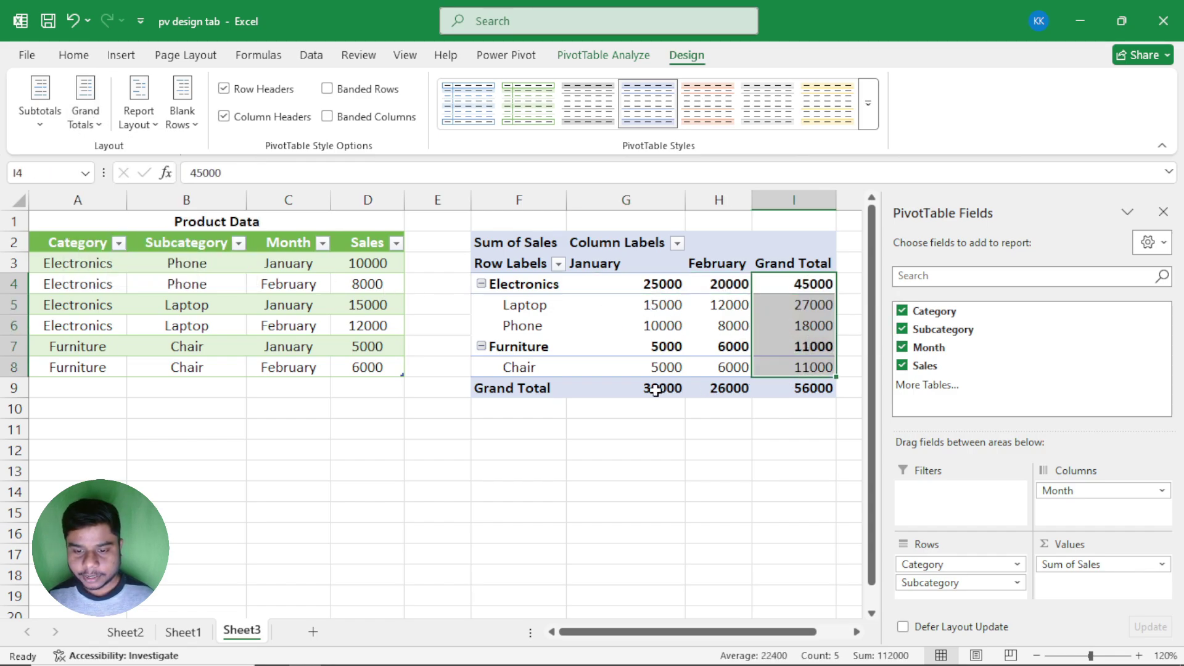
pyautogui.moveTo(647, 388); pyautogui.dragTo(816, 387)
pyautogui.click(804, 305)
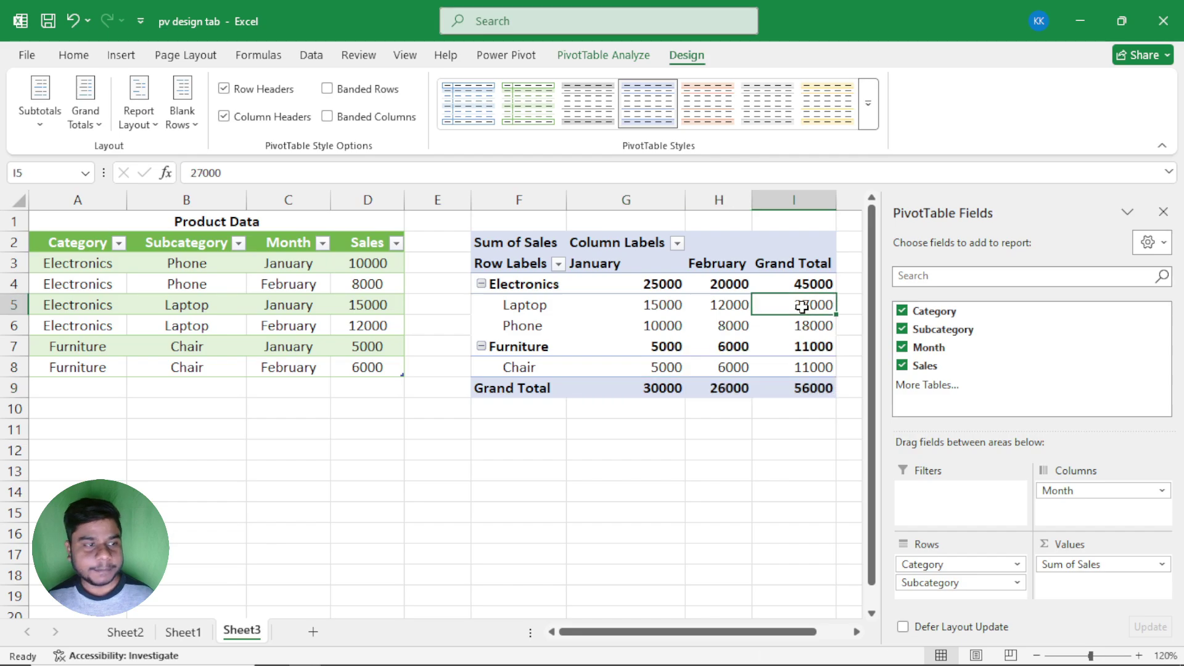
# Turn grand totals off for rows and columns, and switch them back on for both
pyautogui.click(82, 119)
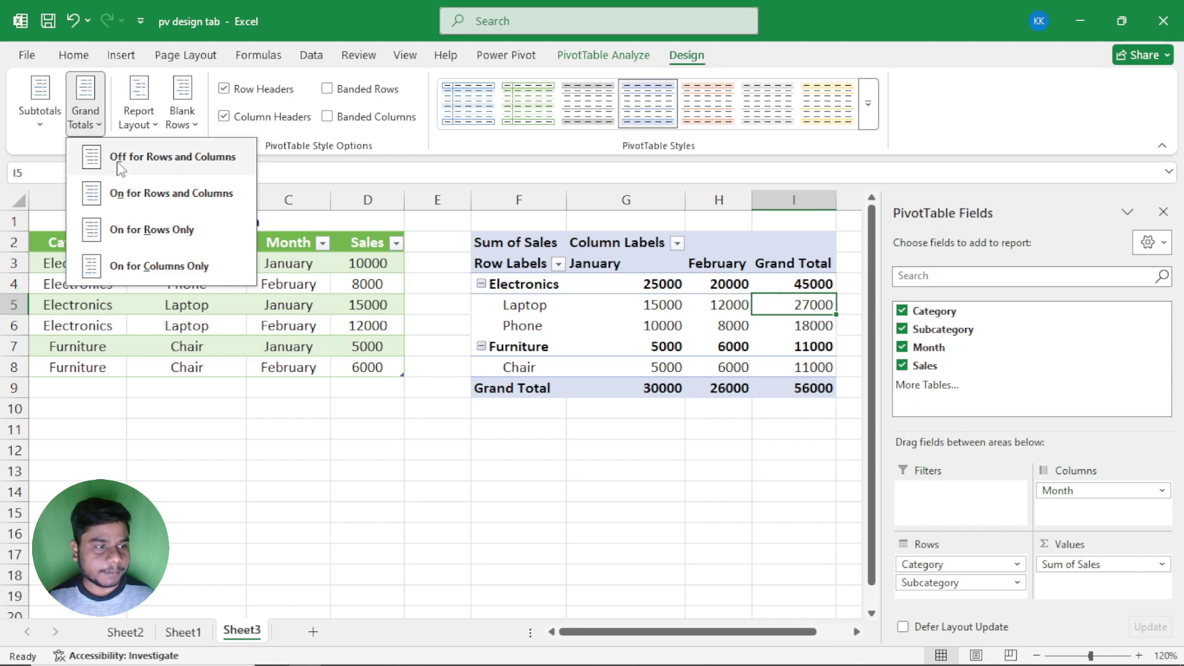
pyautogui.click(205, 159)
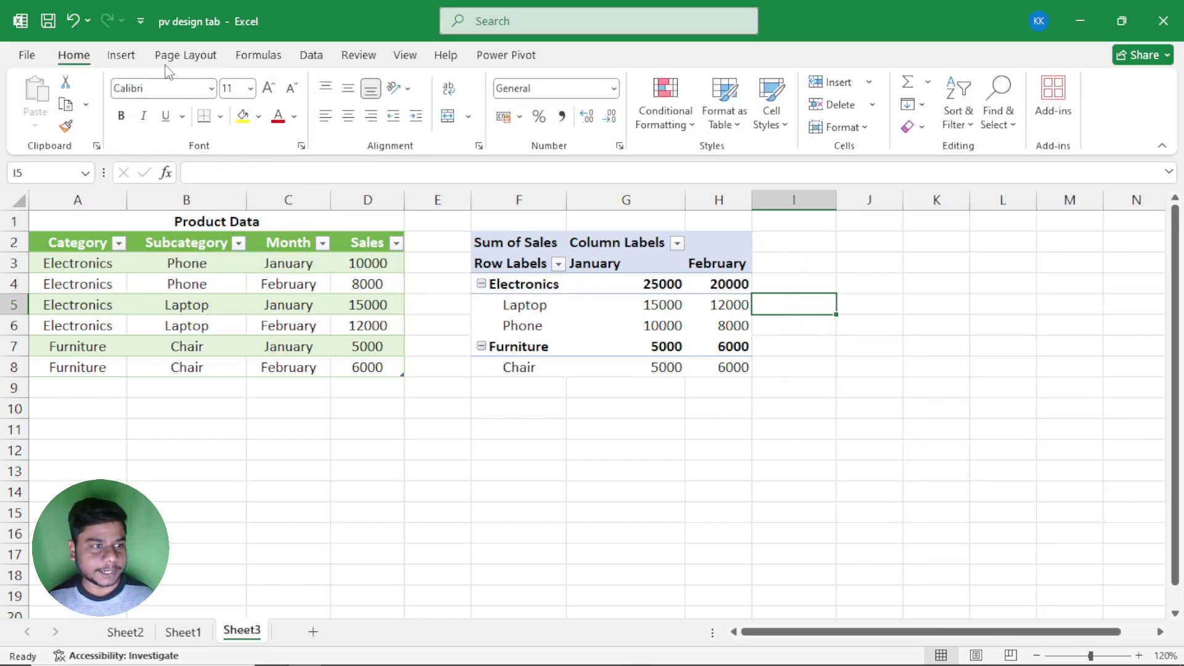
pyautogui.click(721, 325)
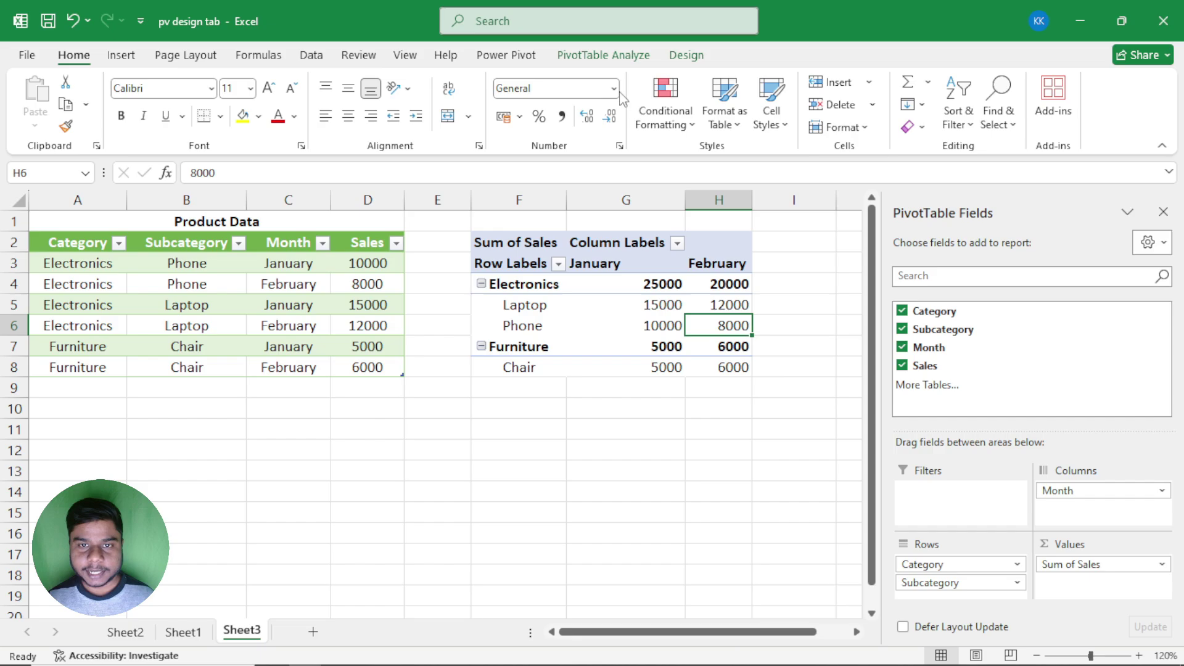
pyautogui.click(686, 55)
pyautogui.click(85, 108)
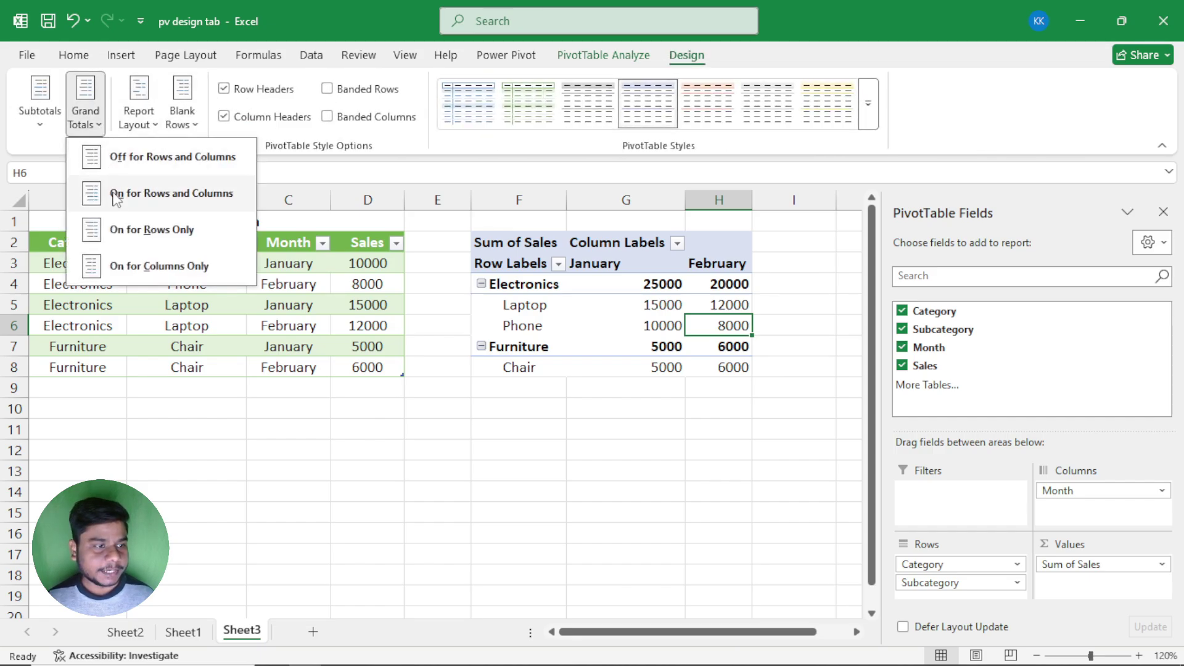
pyautogui.click(167, 193)
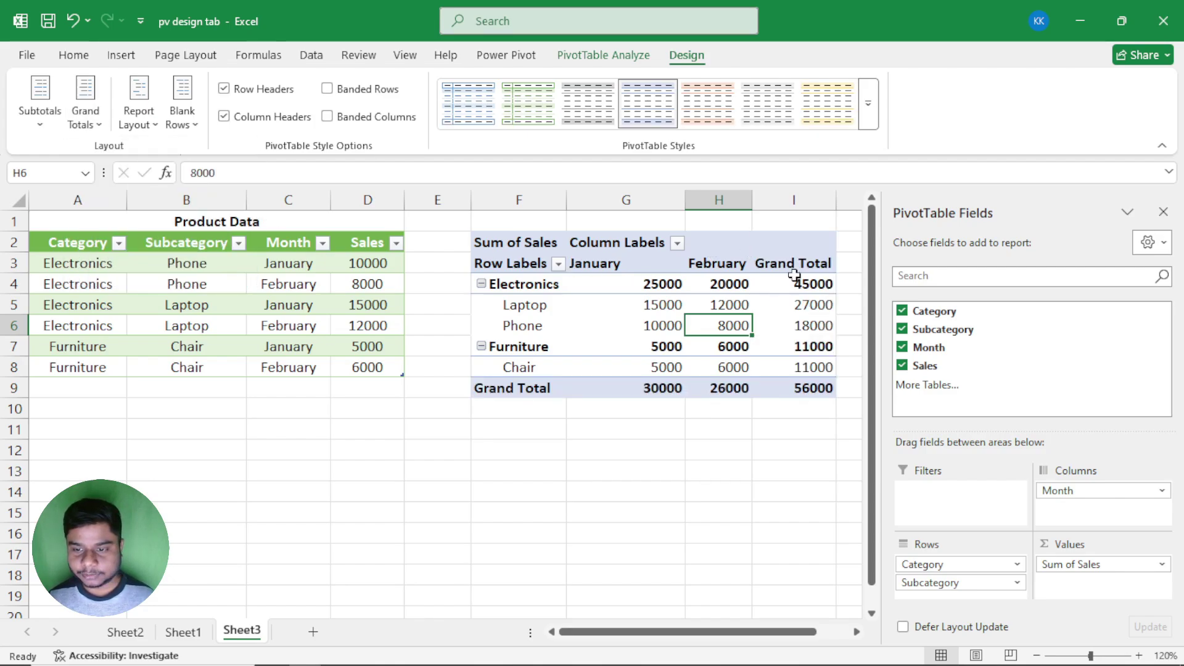
# Turn grand totals off, switch them on for rows only, and check the Grand Total column
pyautogui.click(89, 124)
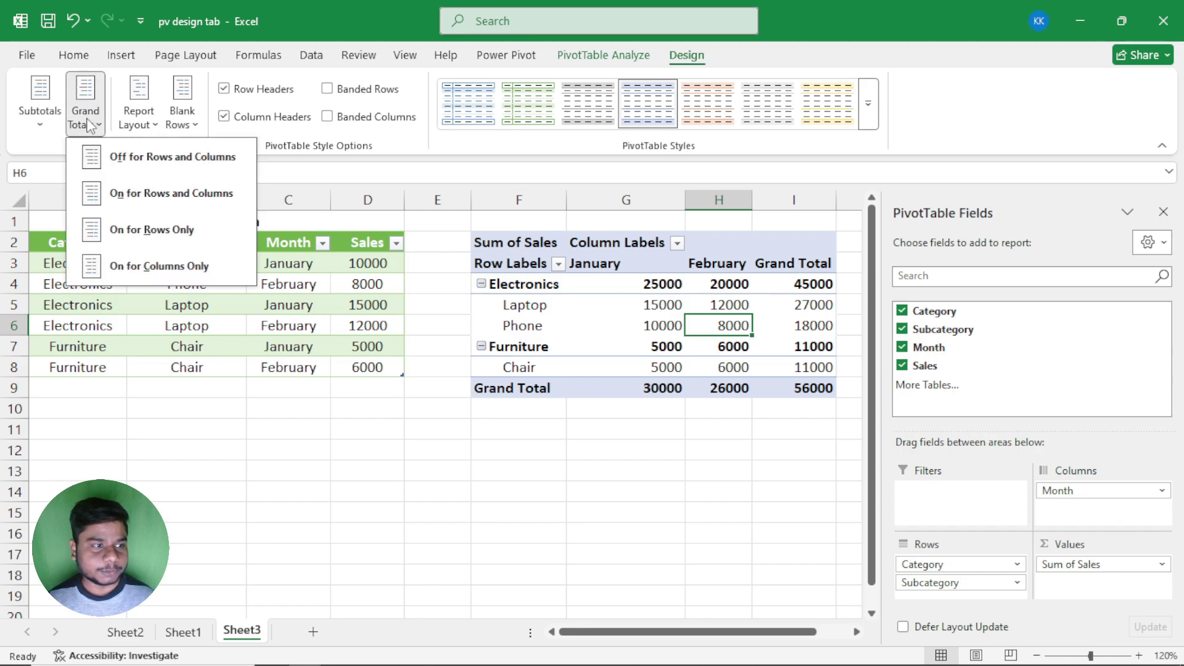
pyautogui.click(155, 165)
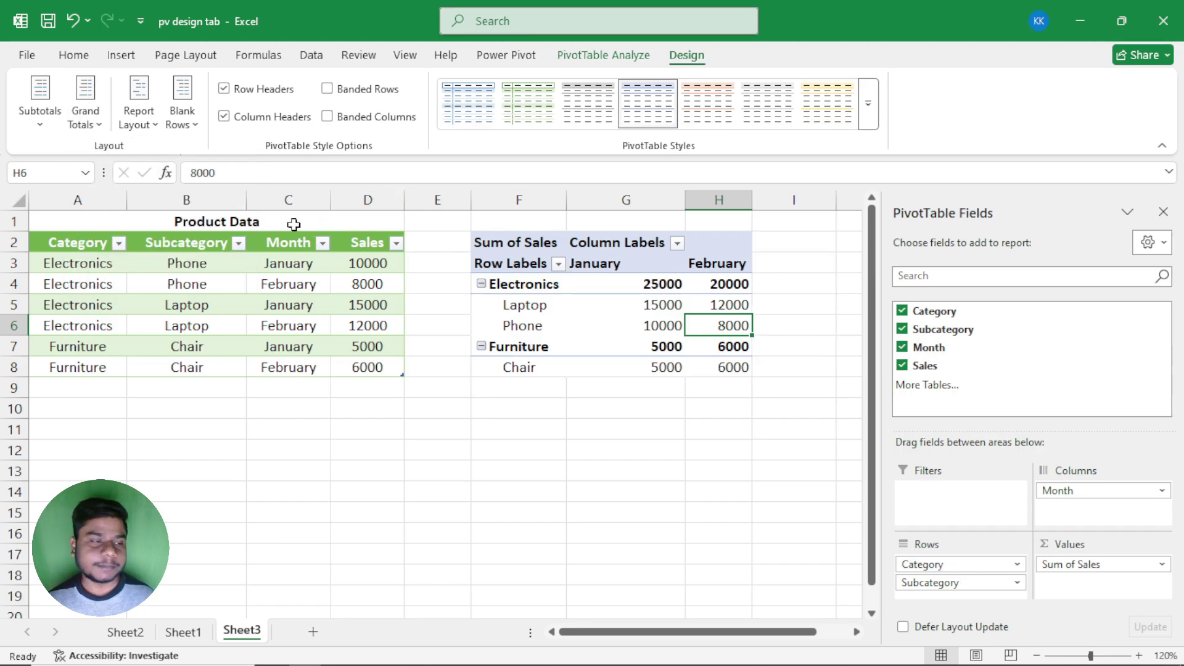
pyautogui.click(90, 125)
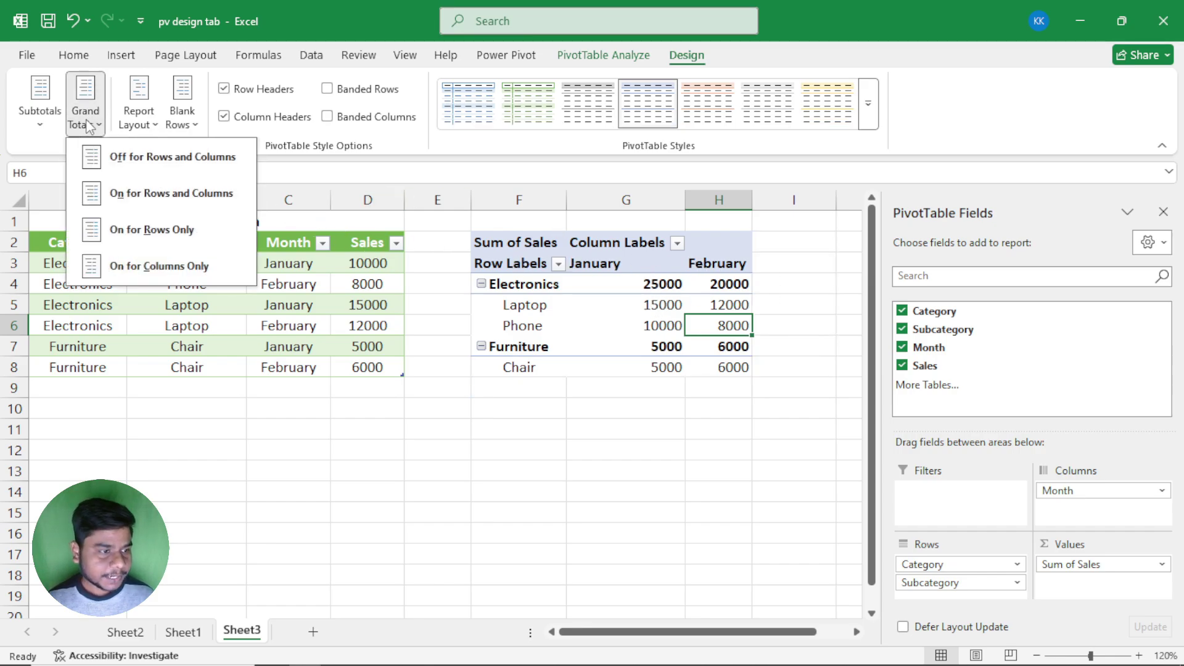
pyautogui.click(194, 236)
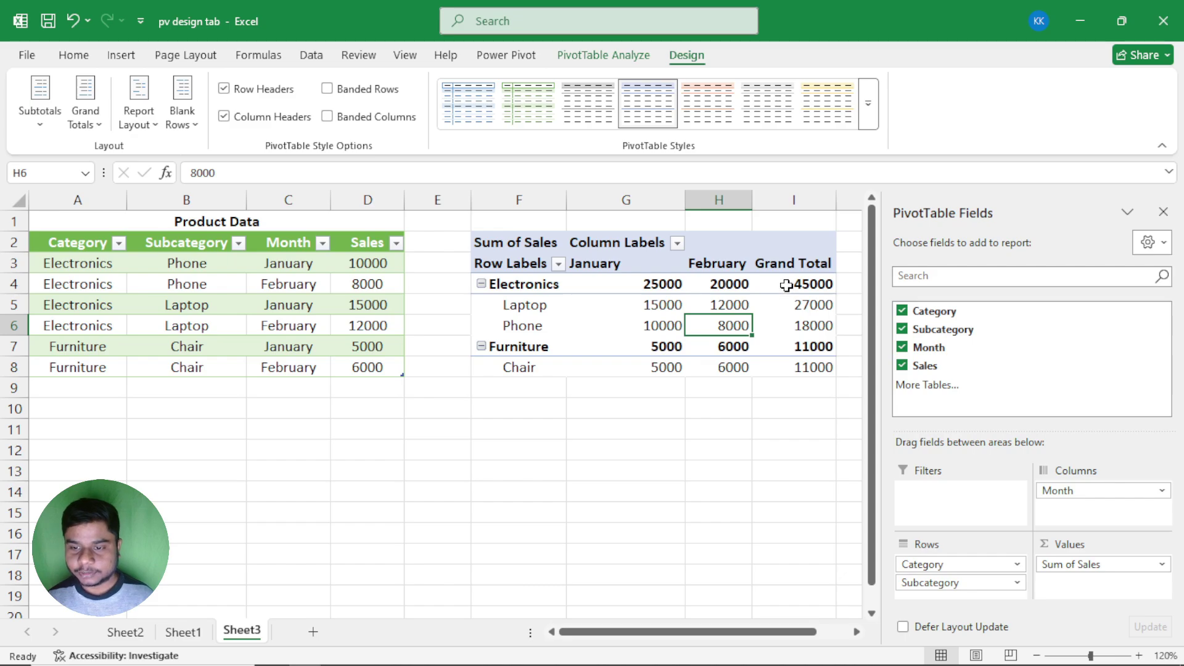
pyautogui.moveTo(787, 285); pyautogui.dragTo(784, 364)
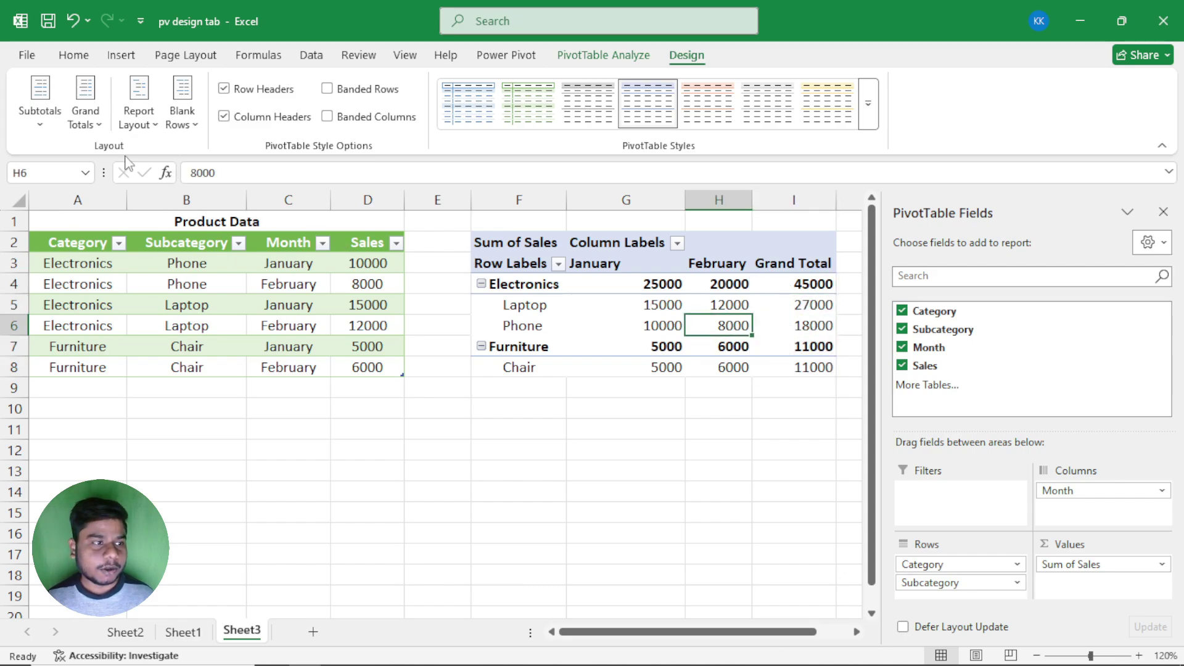
# Show grand totals for columns only and check the January and February values in the Grand Total row
pyautogui.click(101, 126)
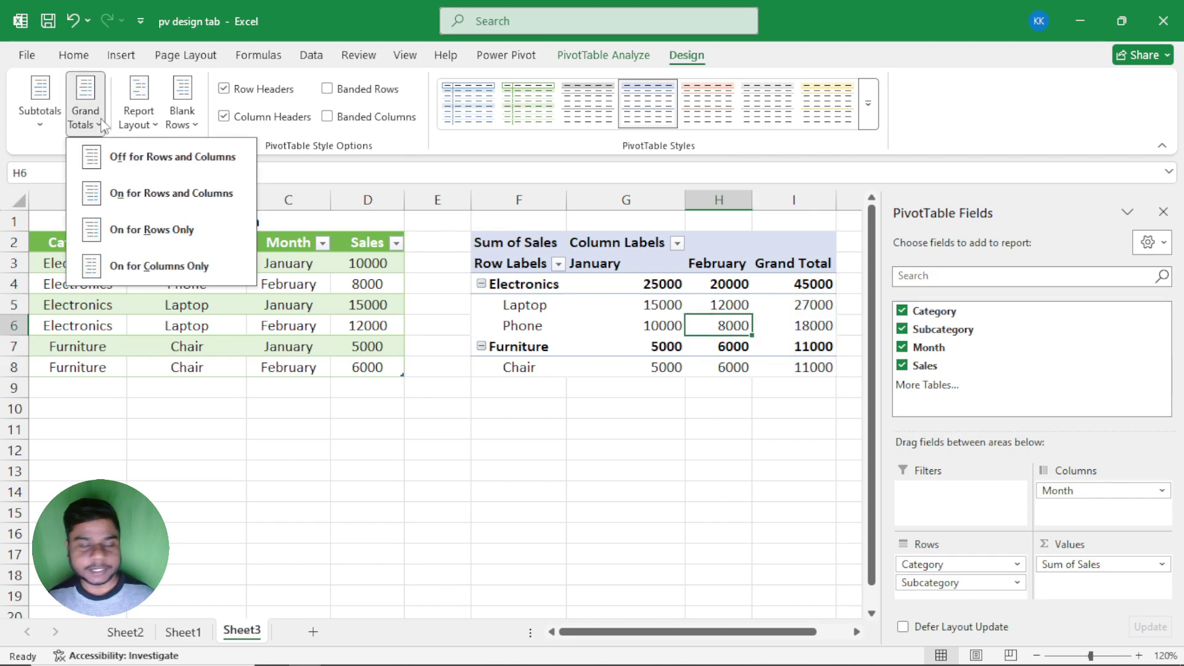
pyautogui.click(183, 272)
pyautogui.moveTo(635, 389); pyautogui.dragTo(734, 389)
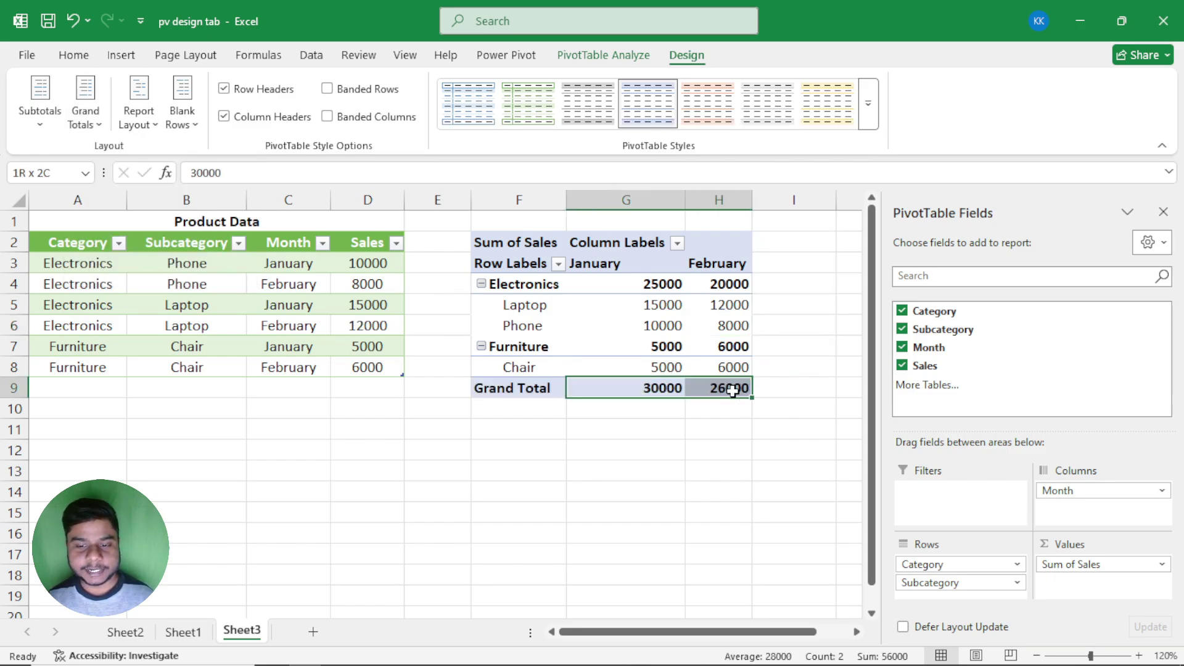
pyautogui.click(703, 347)
# Turn on the PivotTable's grand totals for both rows and columns
pyautogui.click(87, 120)
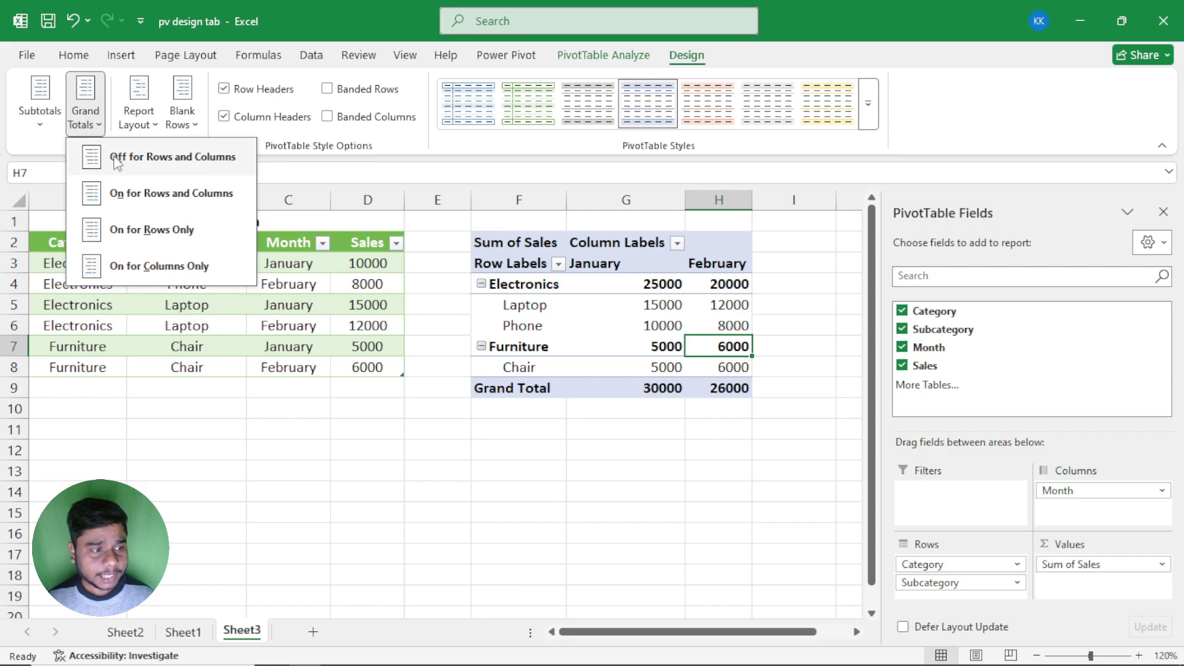
pyautogui.click(132, 196)
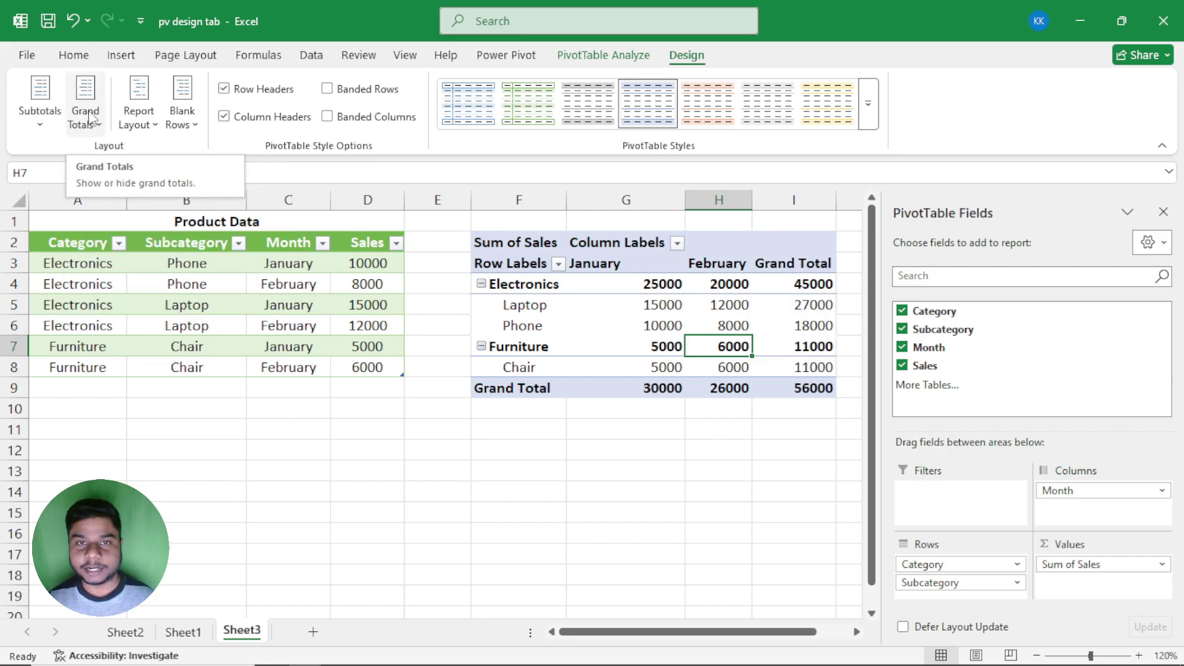
# Set the PivotTable's report layout to compact form and examine the Electronics category with its subcategories
pyautogui.click(153, 121)
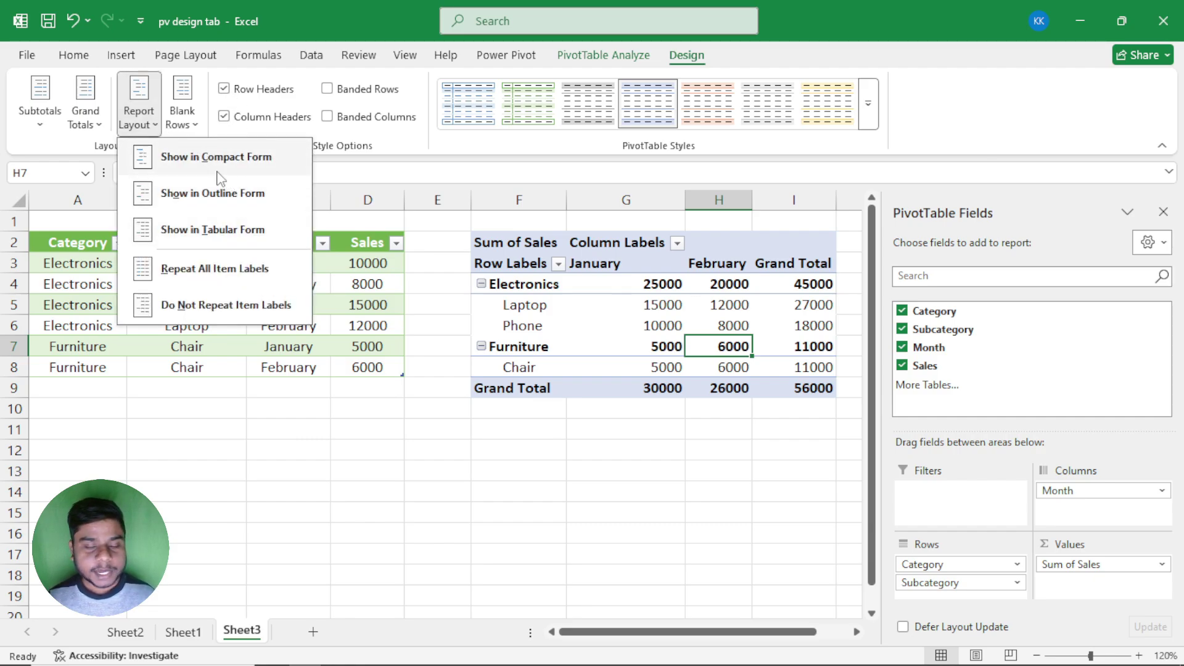
pyautogui.click(774, 307)
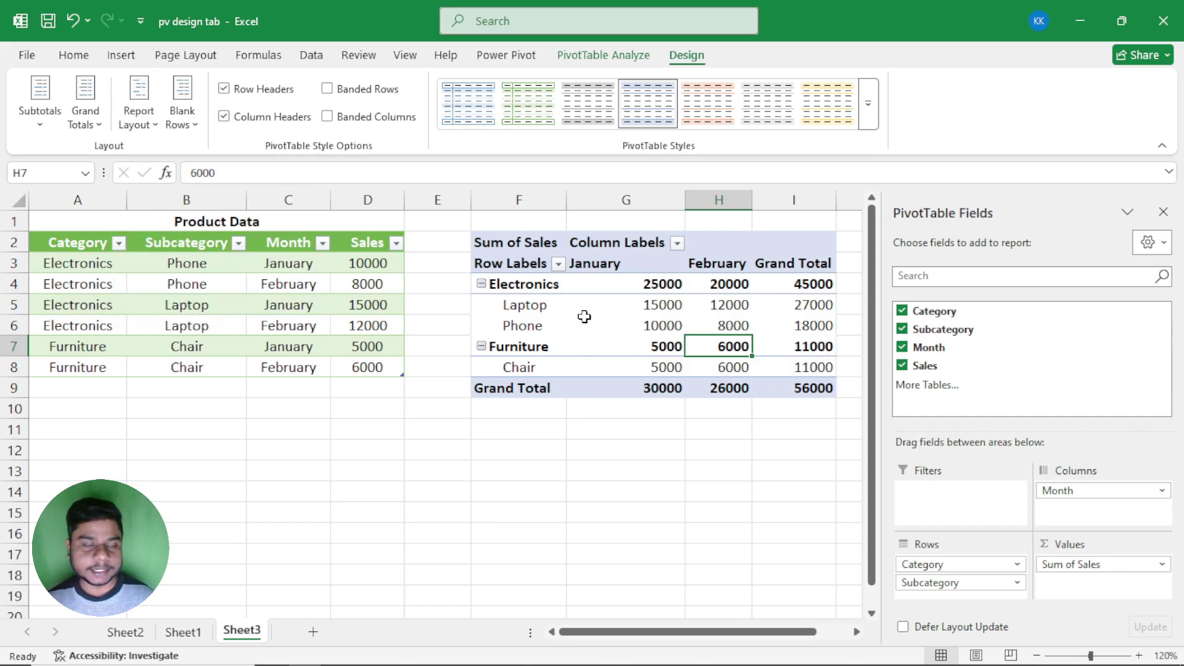
pyautogui.click(139, 117)
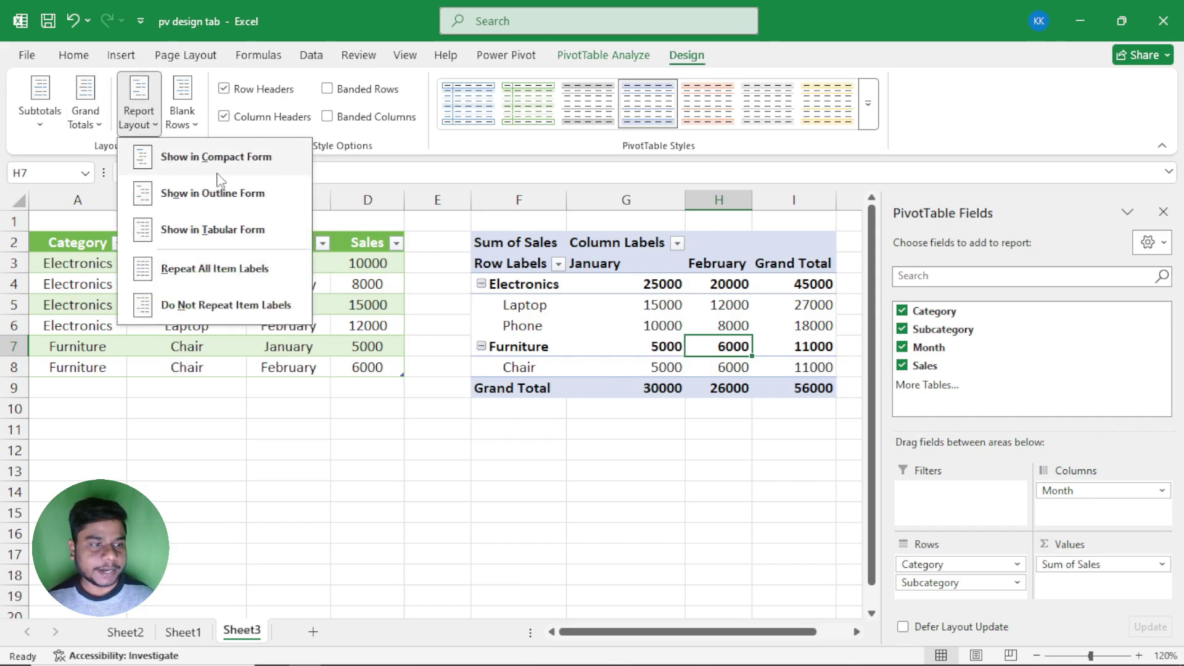
pyautogui.click(259, 164)
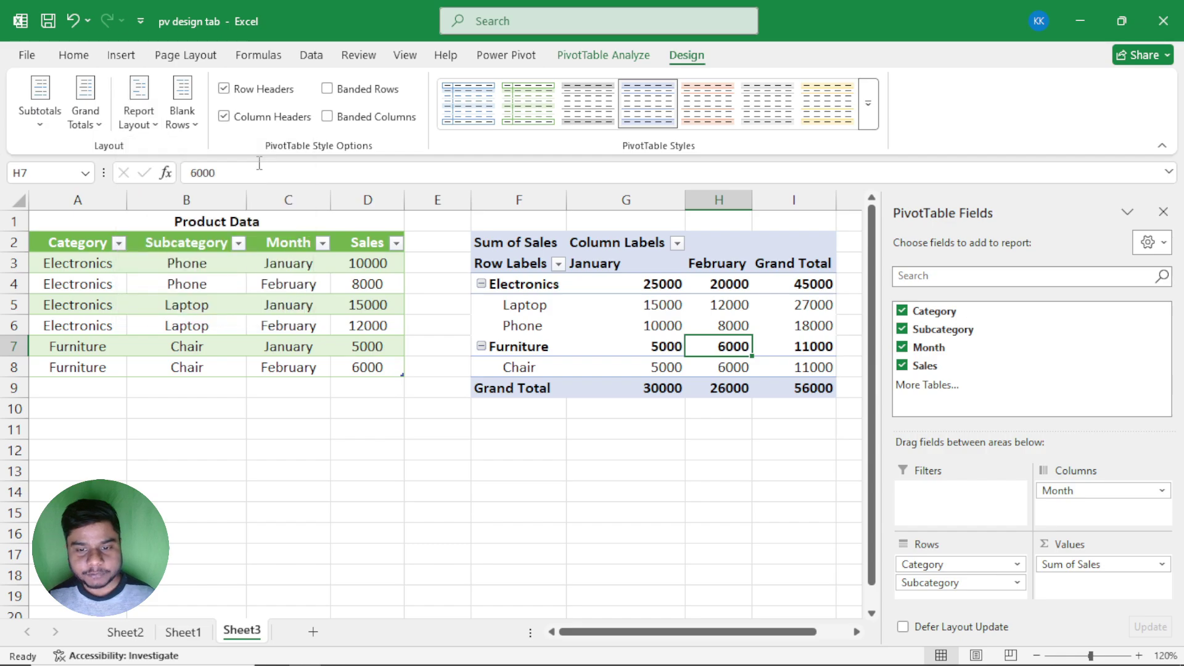
pyautogui.click(138, 111)
pyautogui.click(216, 159)
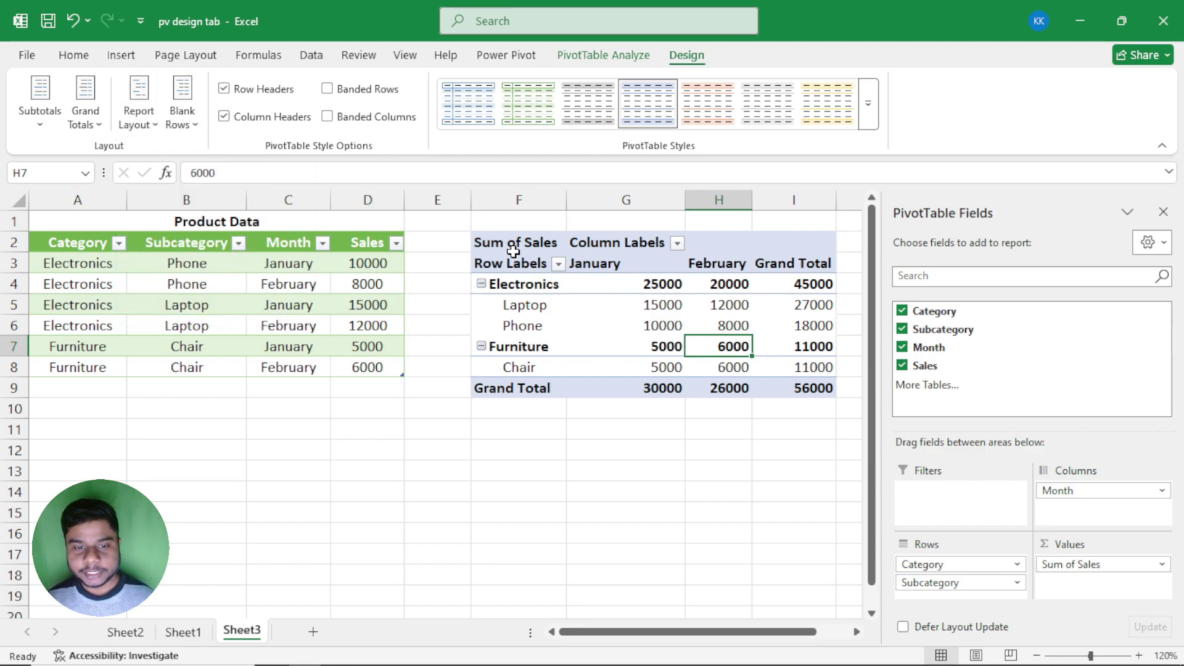
pyautogui.moveTo(511, 243); pyautogui.dragTo(765, 377)
pyautogui.moveTo(727, 342)
pyautogui.mouseDown()
pyautogui.moveTo(617, 309)
pyautogui.moveTo(721, 341)
pyautogui.mouseUp()
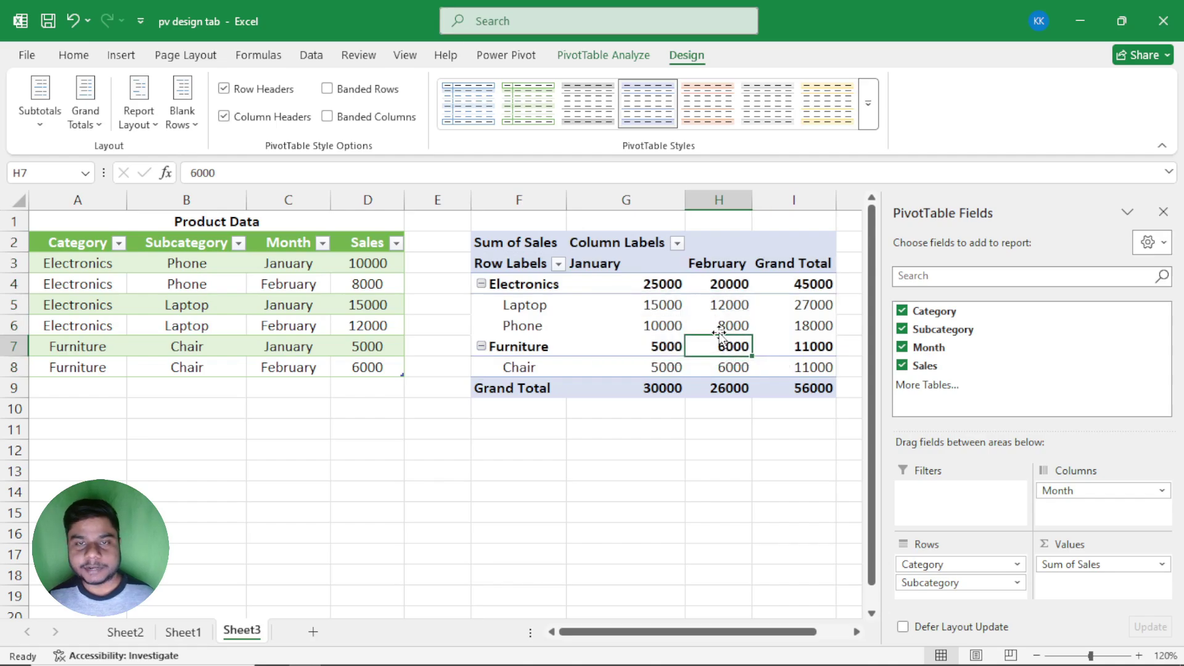
pyautogui.moveTo(541, 290); pyautogui.dragTo(593, 333)
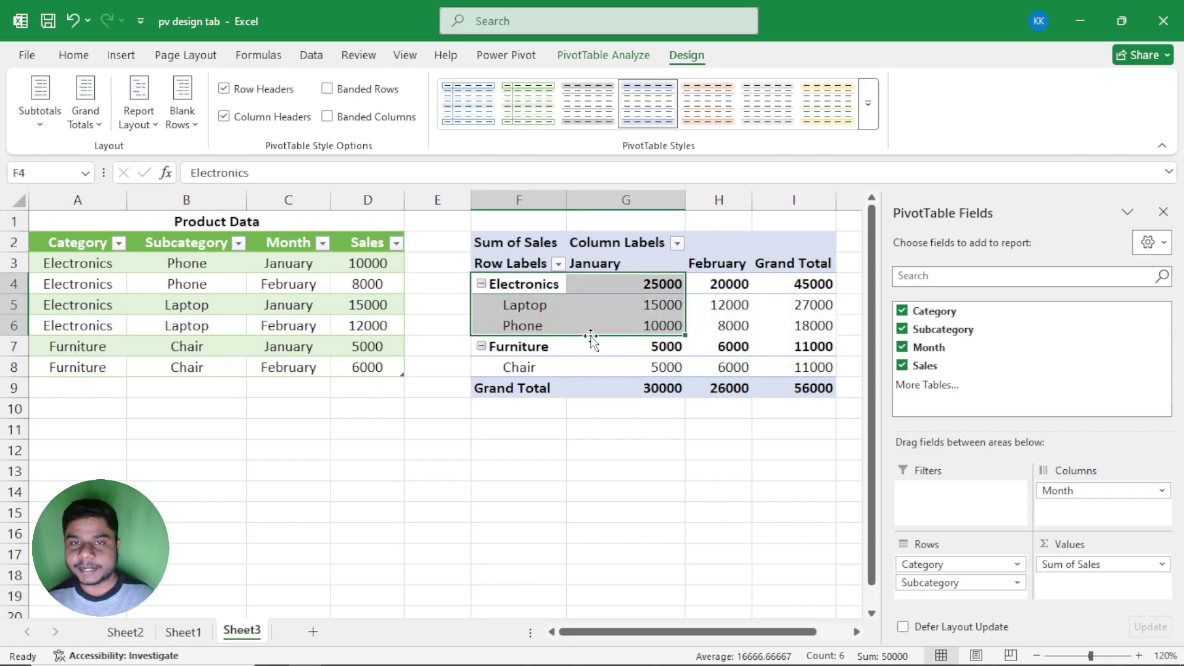
pyautogui.click(580, 302)
# Examine how the compact form nests categories and subcategories in the single Row Labels column, and review the available report layouts
pyautogui.click(138, 114)
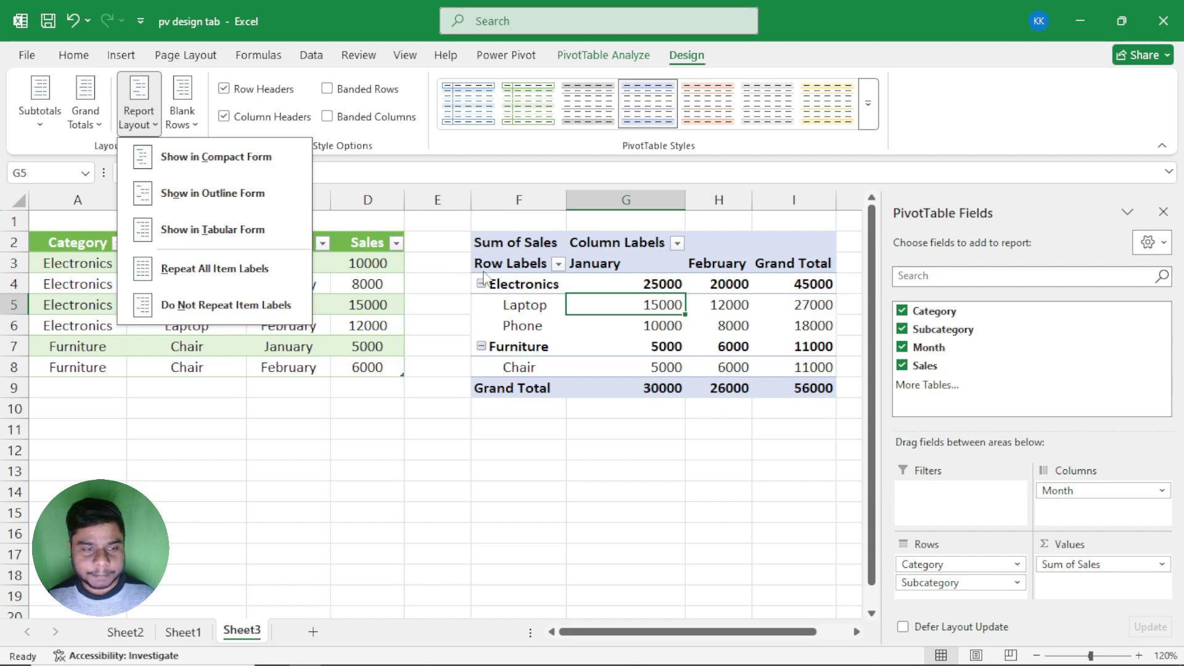
pyautogui.click(527, 302)
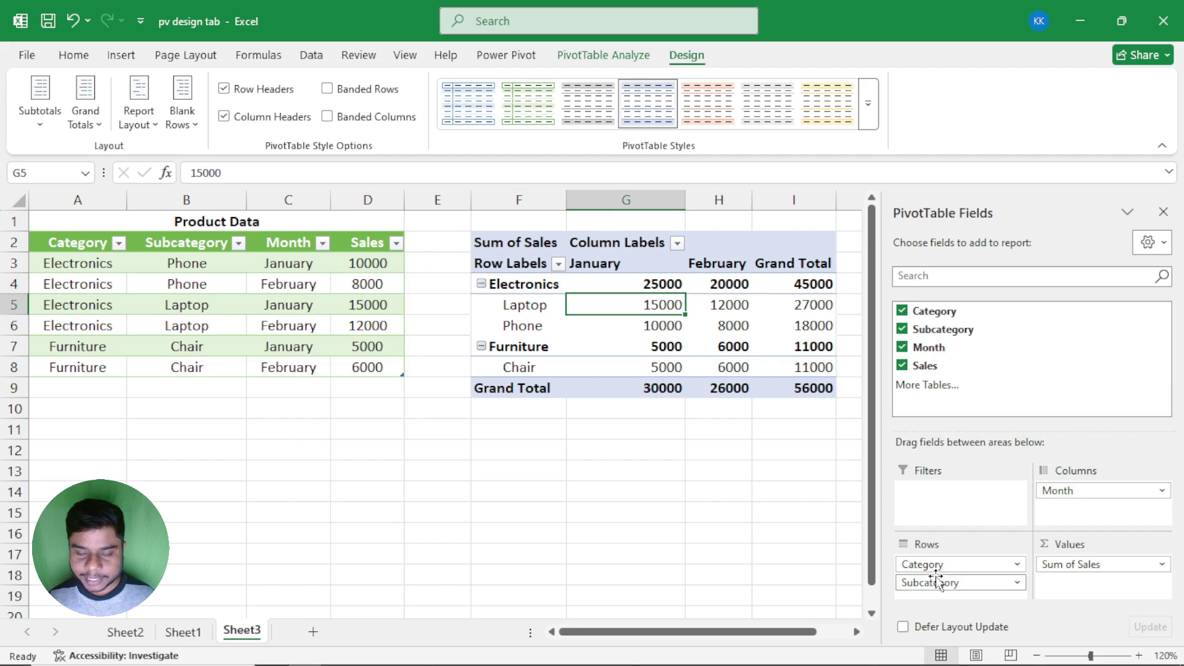
pyautogui.click(510, 286)
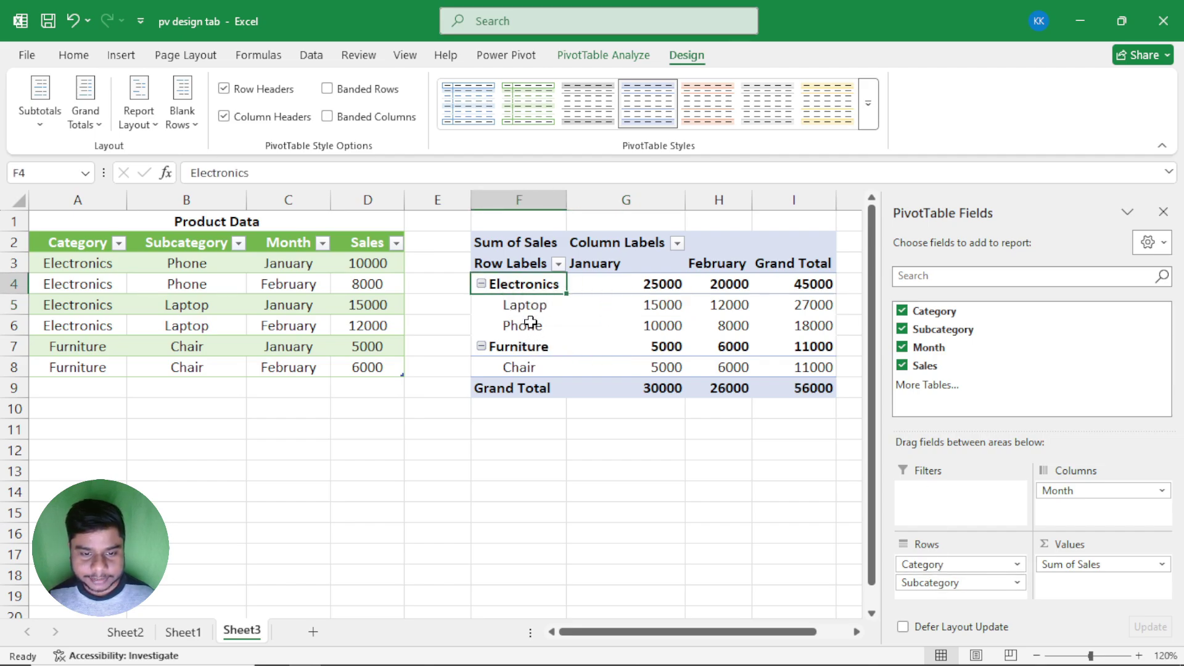
pyautogui.moveTo(525, 307); pyautogui.dragTo(522, 349)
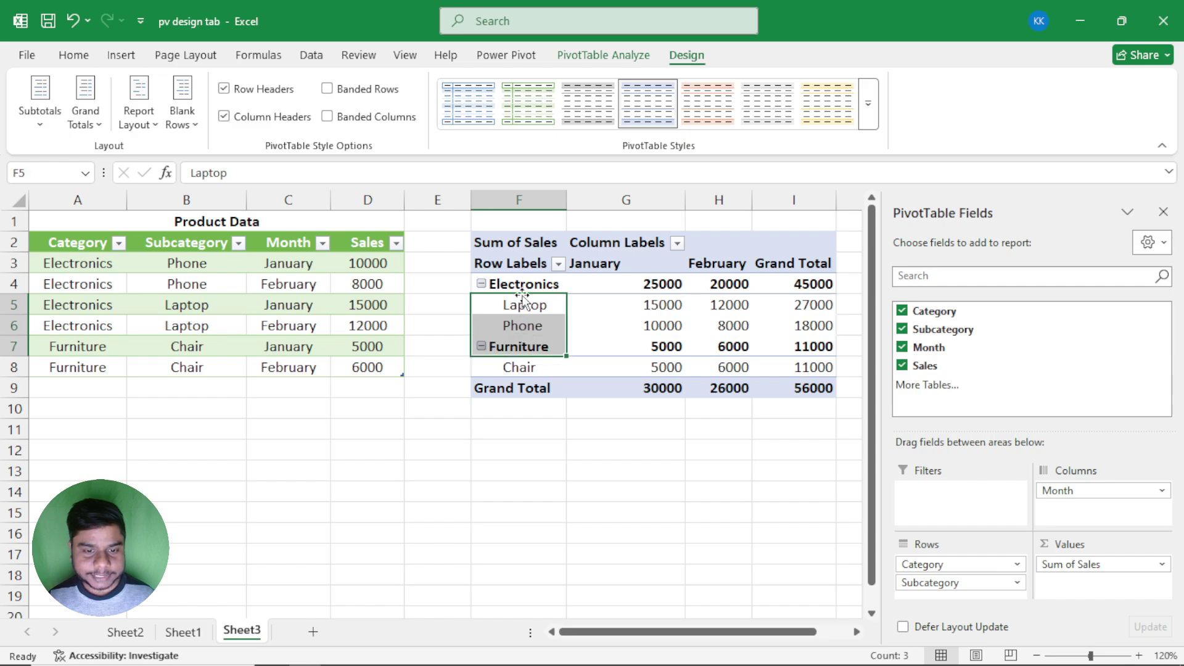
pyautogui.moveTo(521, 285); pyautogui.dragTo(521, 390)
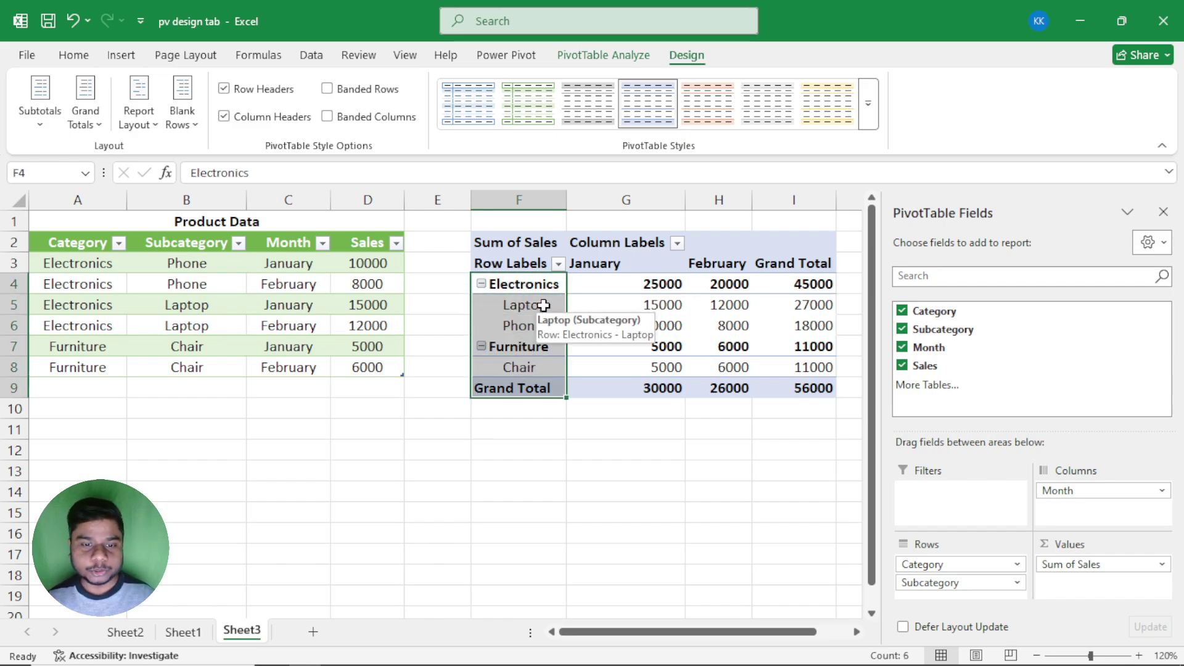
pyautogui.click(543, 305)
pyautogui.click(139, 102)
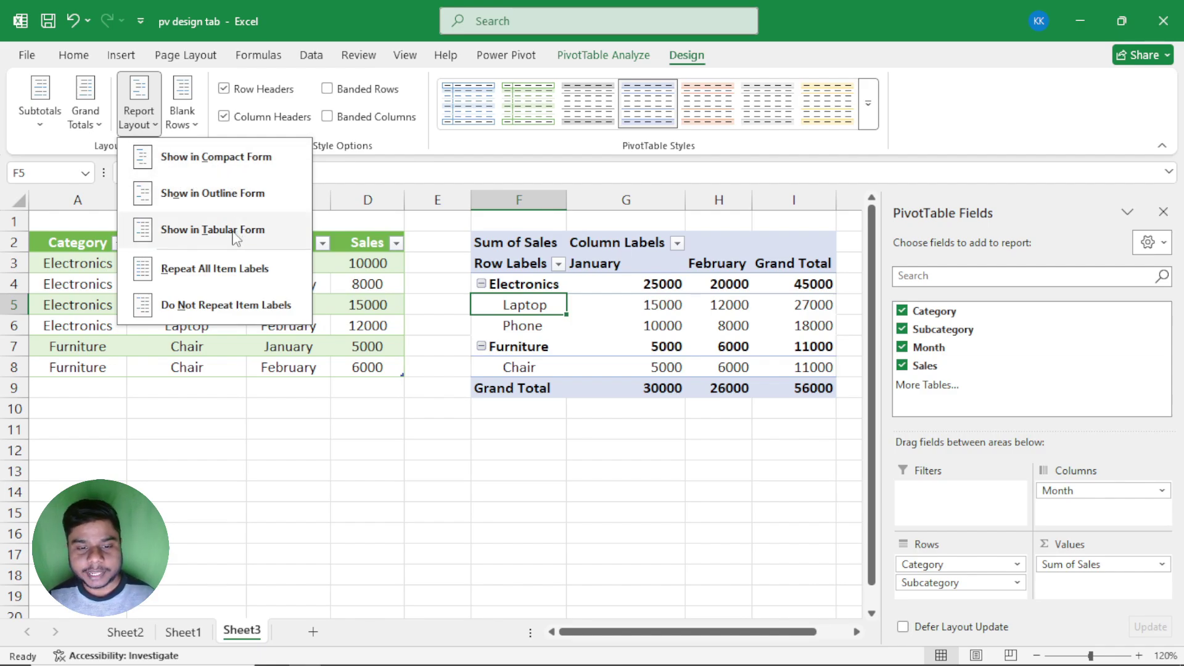
pyautogui.click(541, 339)
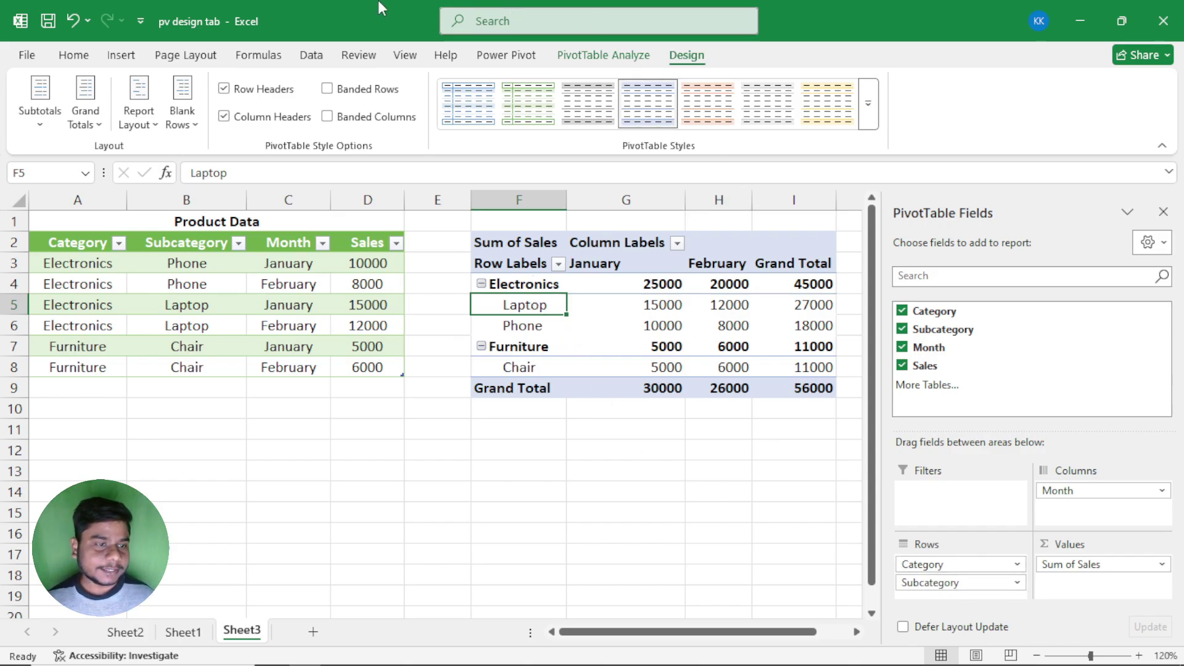
# Show the PivotTable in outline form and examine its separate Category and Subcategory columns
pyautogui.click(139, 105)
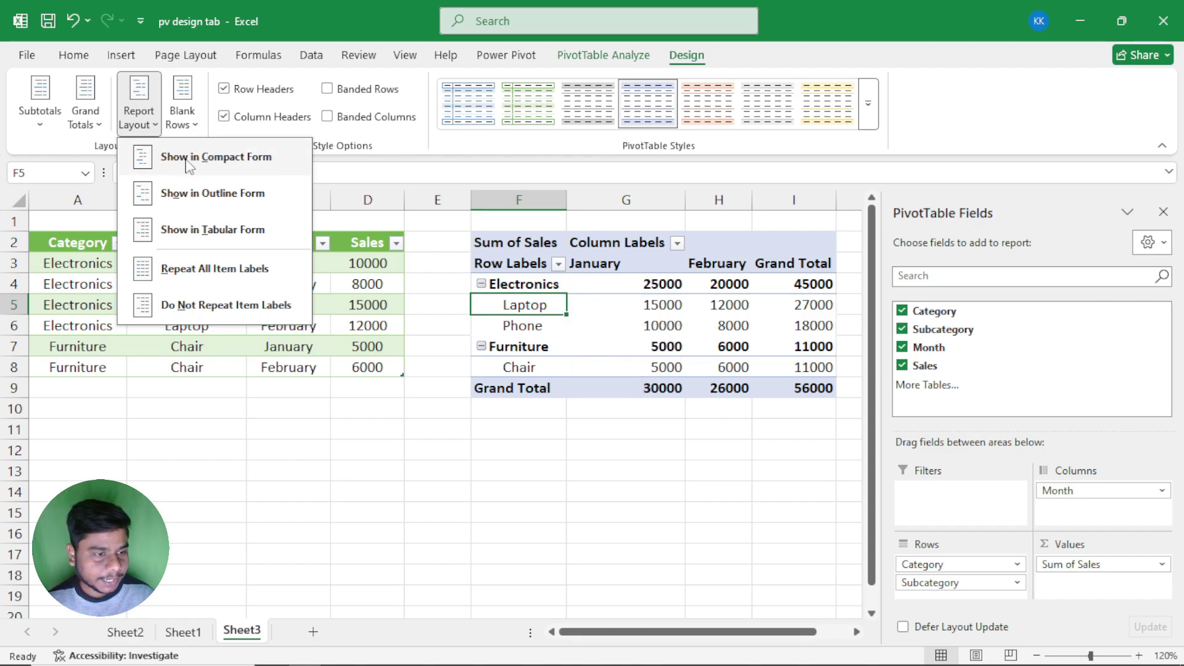
pyautogui.click(182, 193)
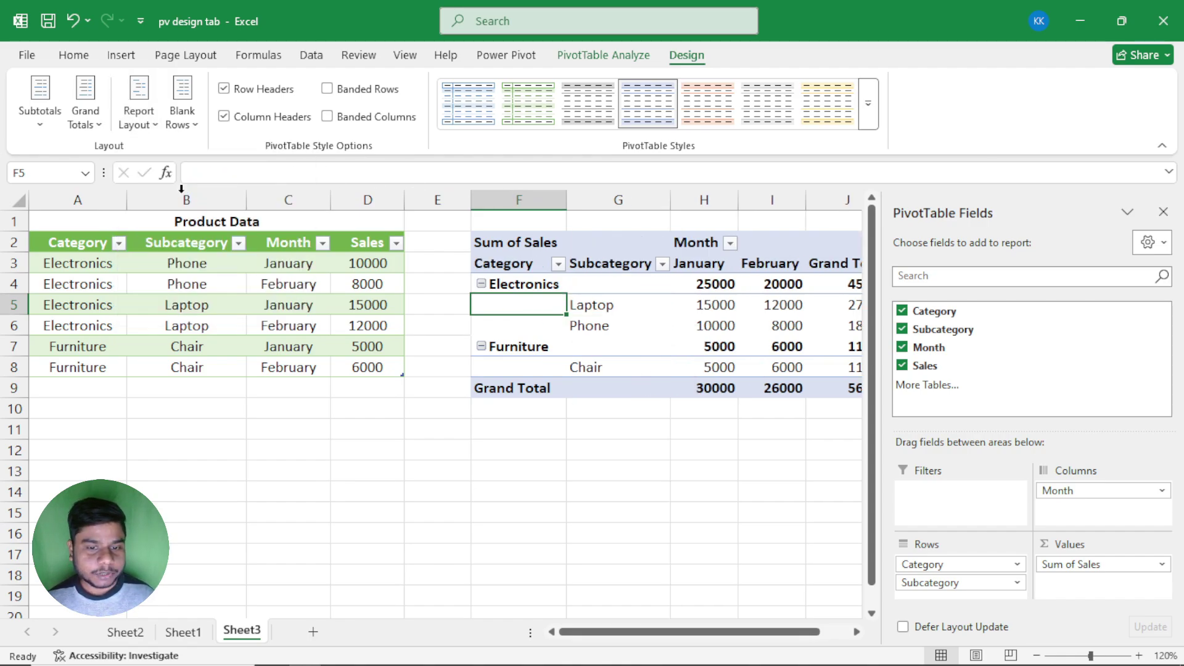
pyautogui.click(611, 266)
pyautogui.moveTo(611, 266); pyautogui.dragTo(607, 388)
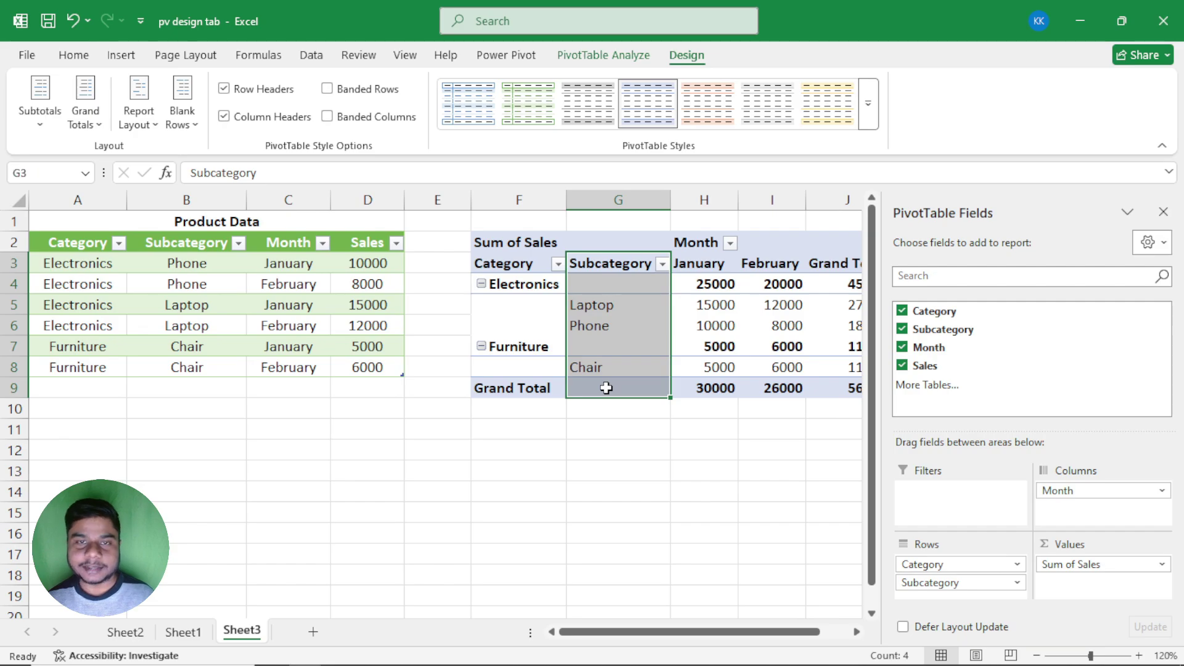
pyautogui.click(1037, 656)
pyautogui.moveTo(529, 257); pyautogui.dragTo(547, 369)
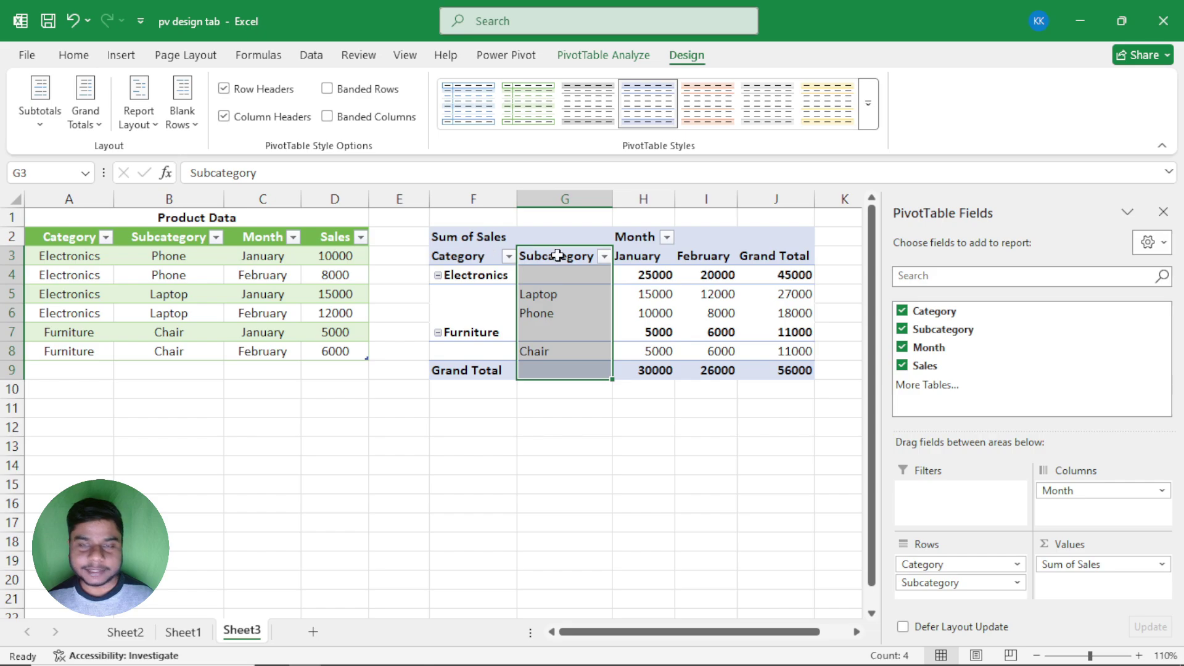
# Switch the report layout to compact form and back to outline form, comparing where the subcategories are placed
pyautogui.click(139, 114)
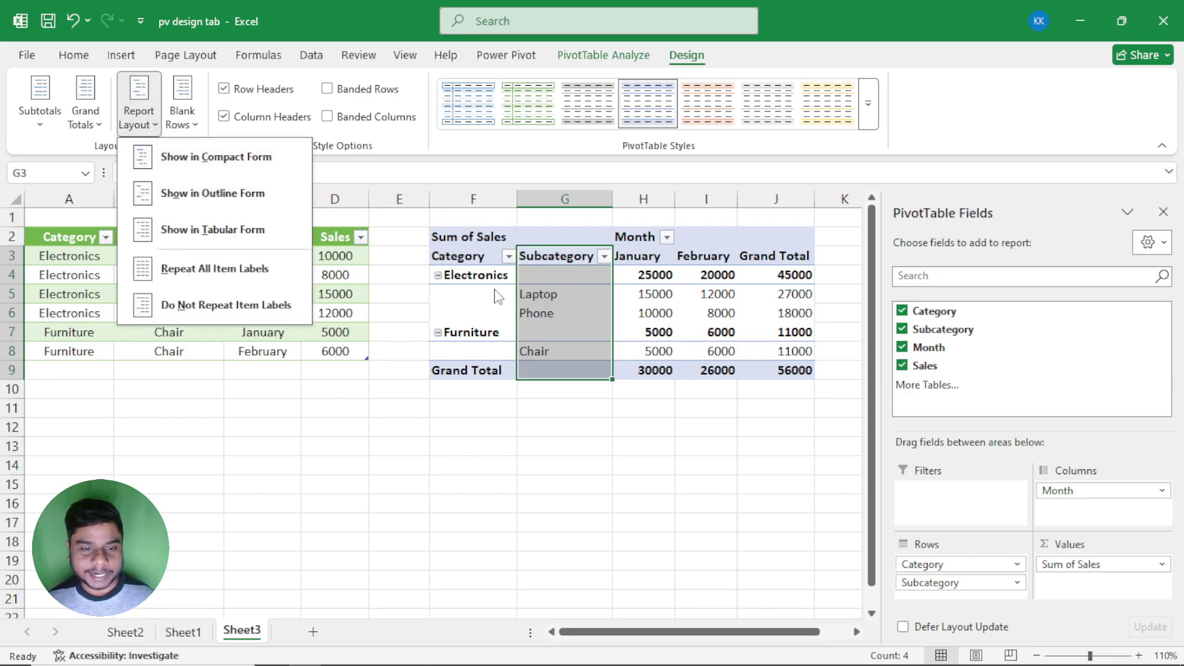
pyautogui.click(240, 162)
pyautogui.moveTo(470, 295); pyautogui.dragTo(470, 305)
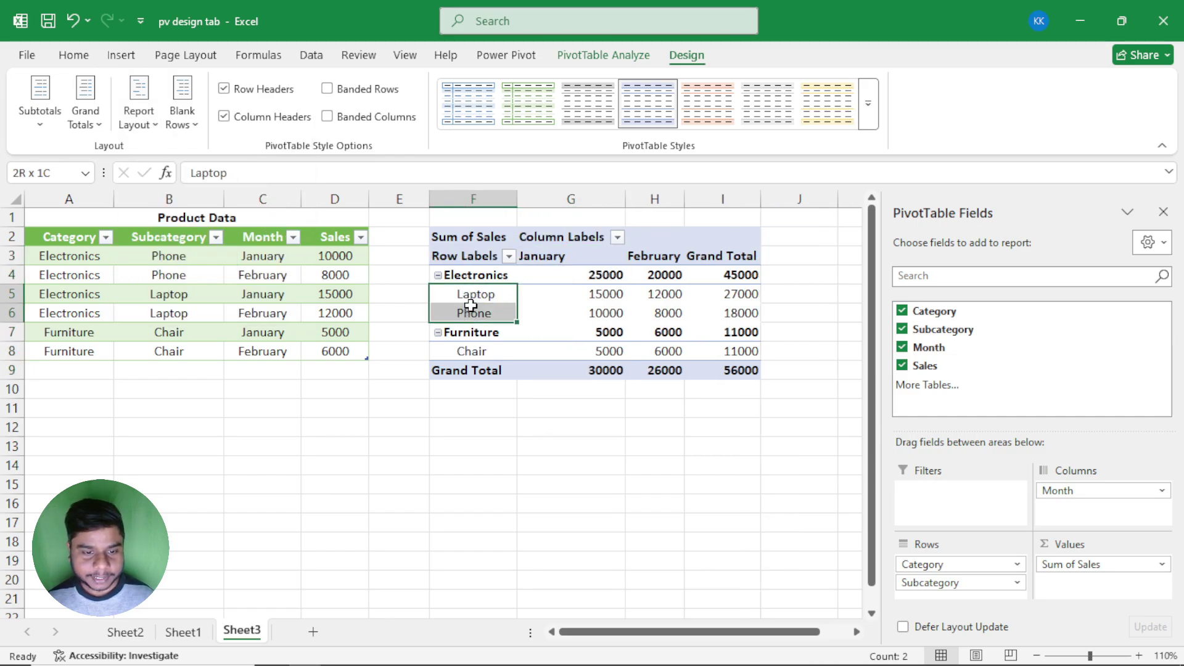
pyautogui.click(139, 102)
pyautogui.click(199, 195)
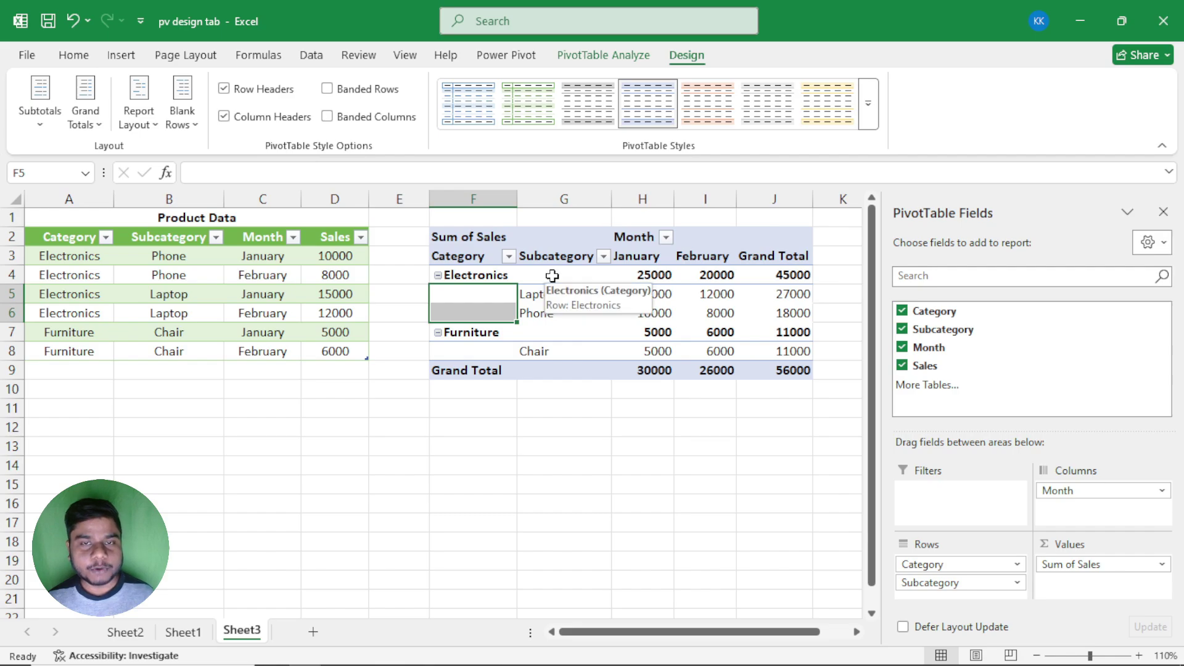
pyautogui.moveTo(568, 262); pyautogui.dragTo(565, 353)
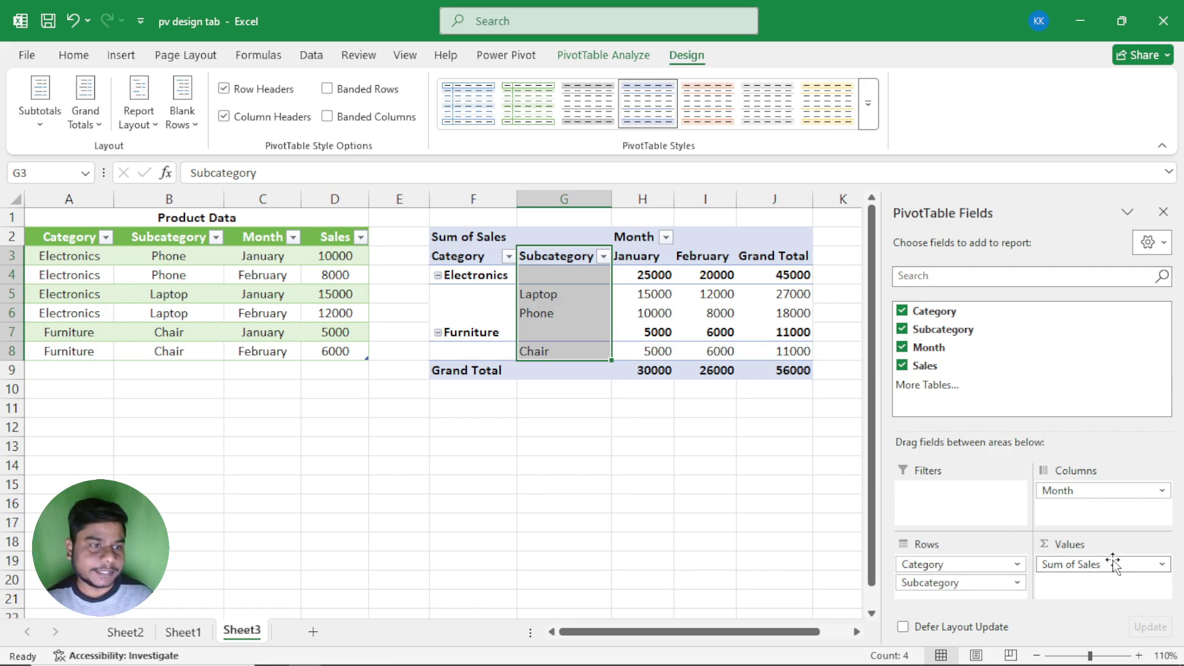
# Compare the outline layout with the compact form once more, ending with the PivotTable in outline form
pyautogui.click(138, 117)
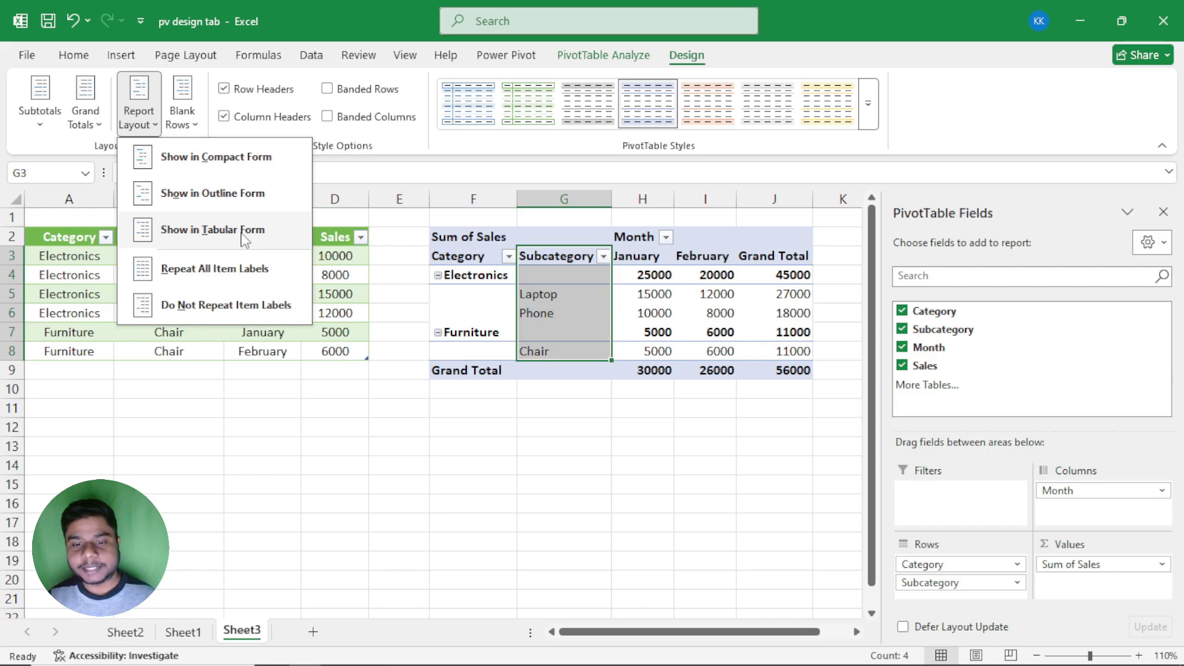
pyautogui.click(276, 268)
pyautogui.click(556, 313)
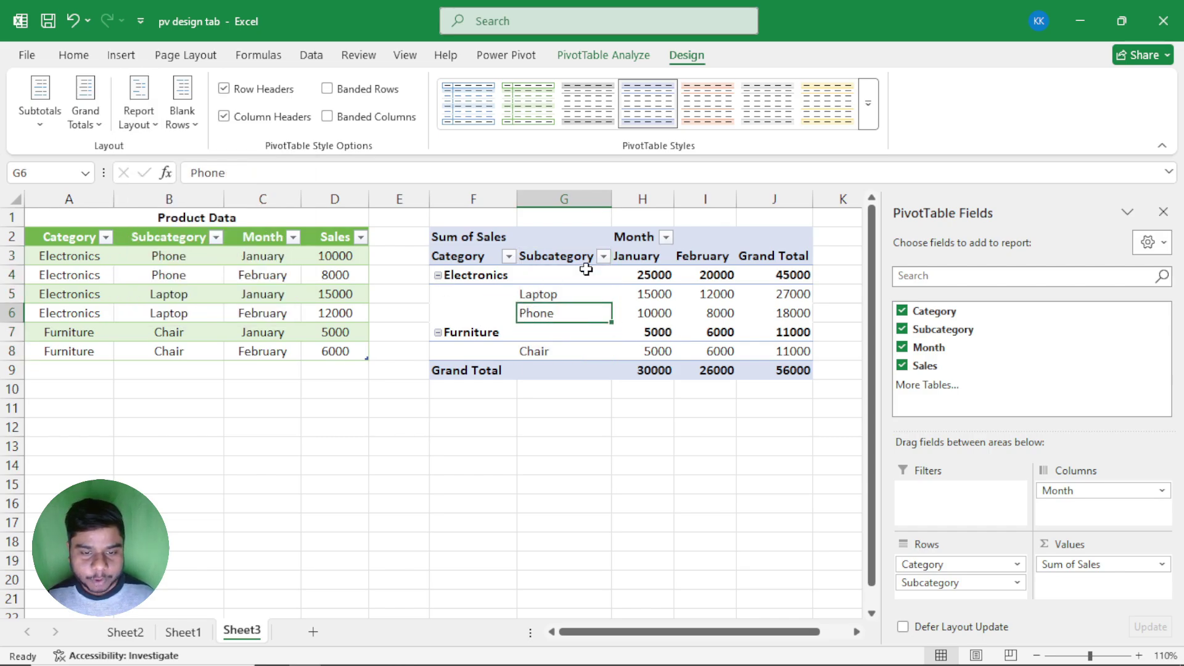
pyautogui.click(138, 112)
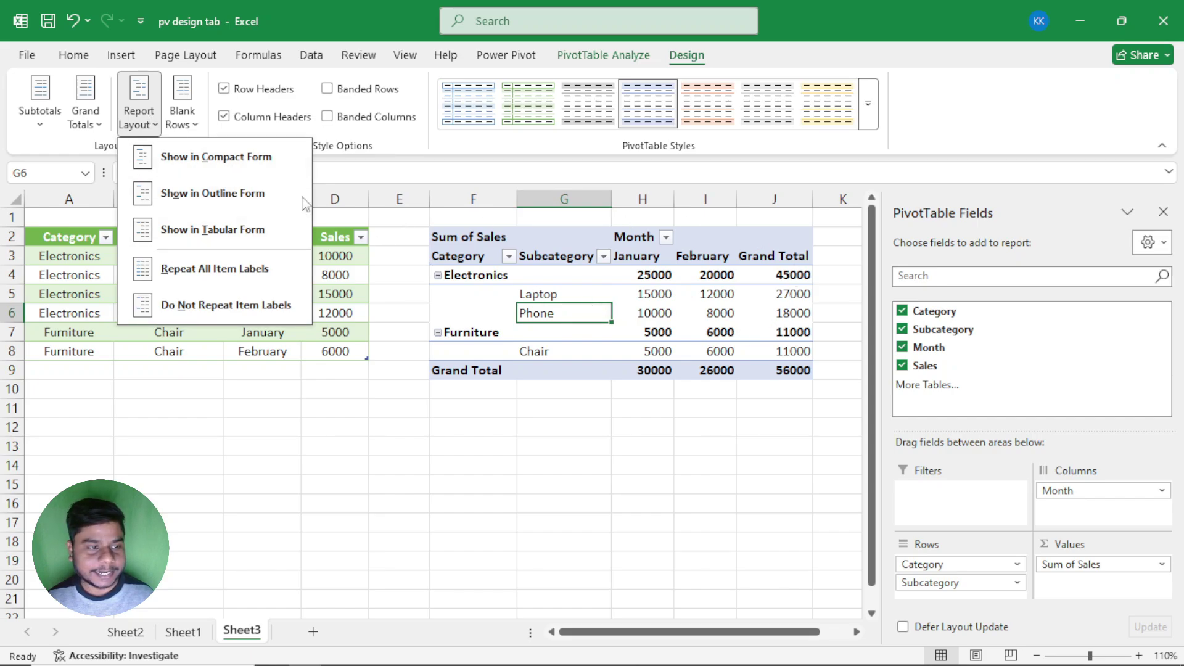
pyautogui.click(234, 162)
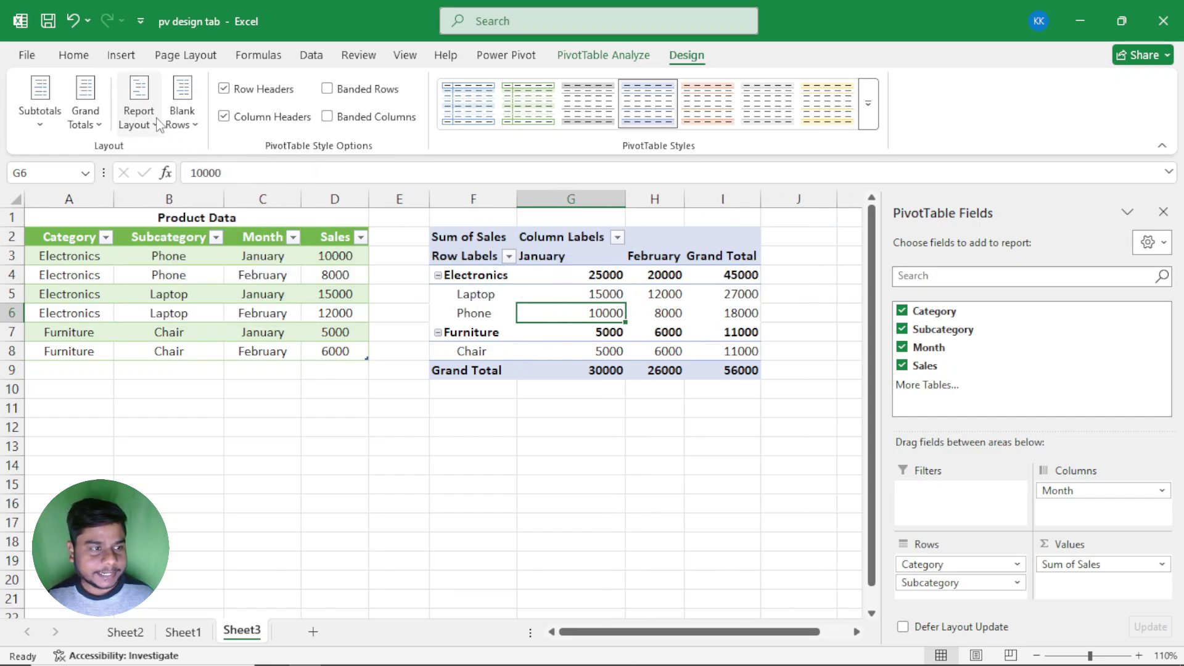
pyautogui.click(138, 113)
pyautogui.click(223, 228)
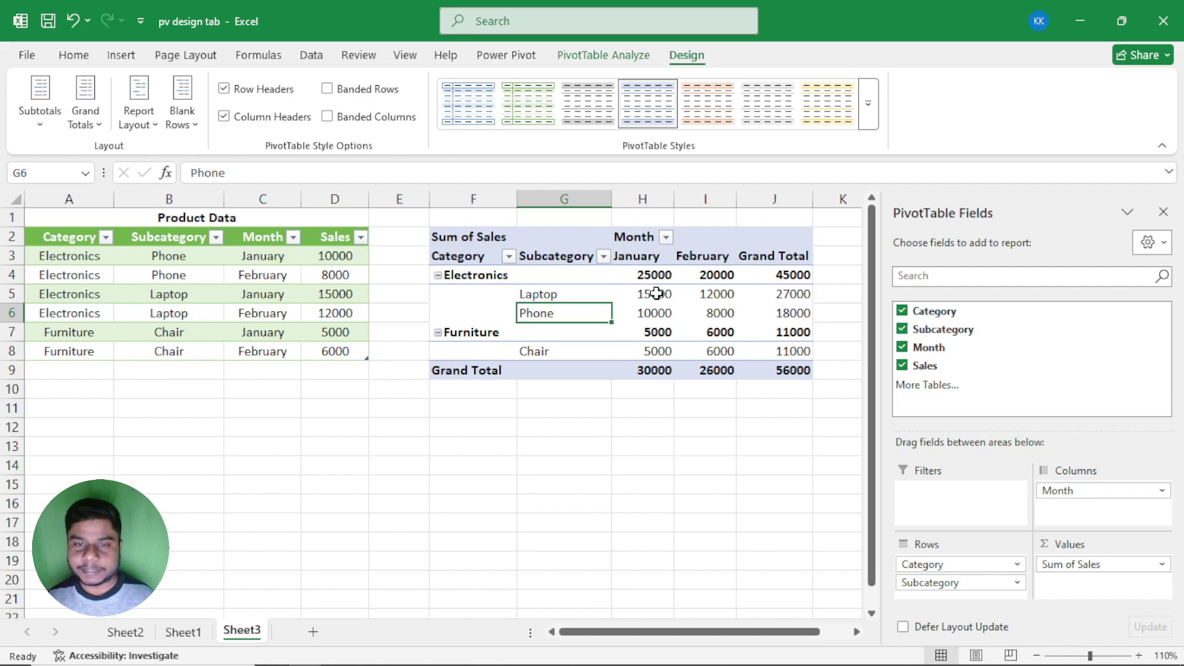
pyautogui.click(312, 427)
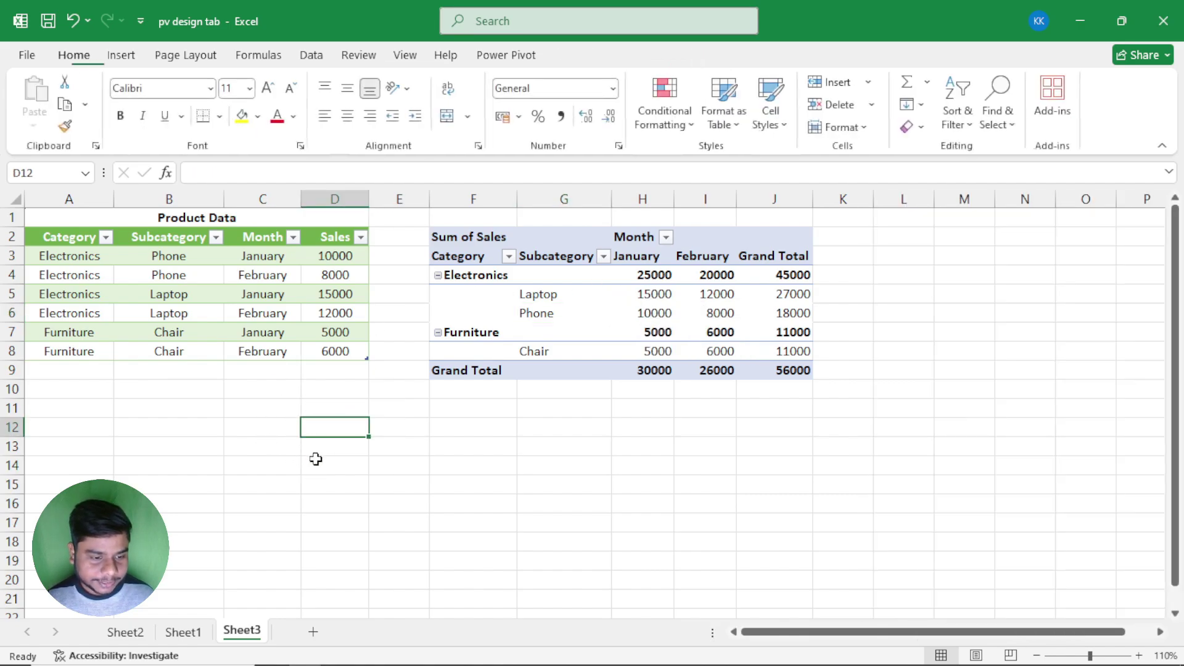
# Show the PivotTable in tabular form and examine the subcategory rows and the Electronics total row
pyautogui.click(618, 315)
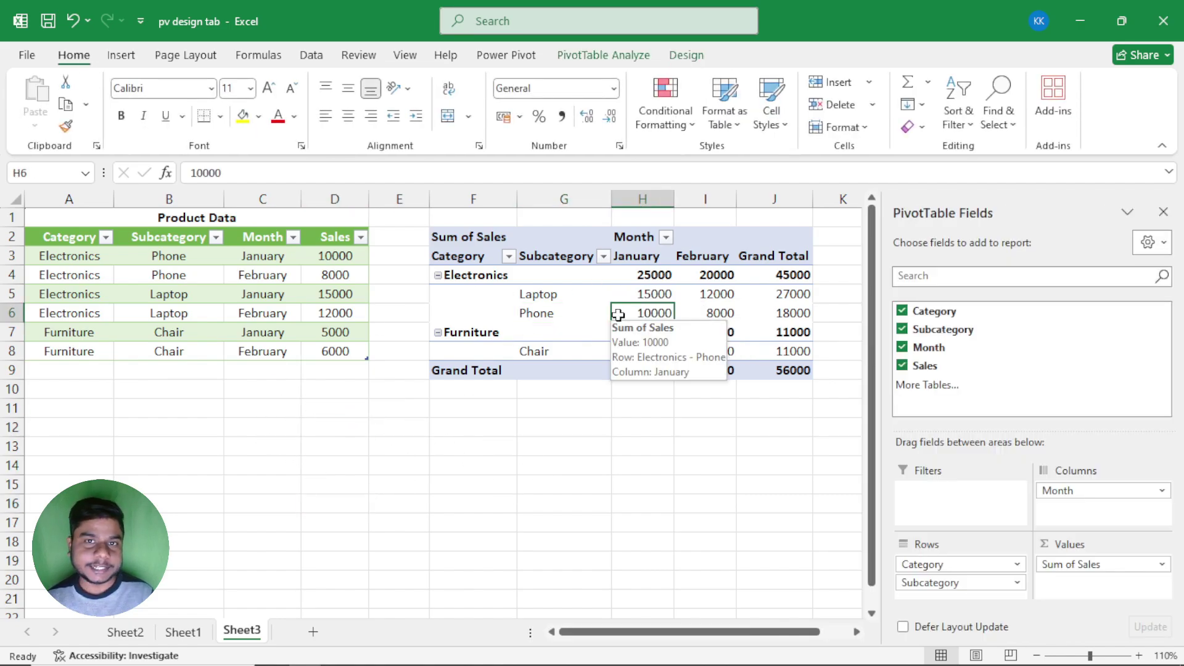
pyautogui.click(685, 55)
pyautogui.click(138, 111)
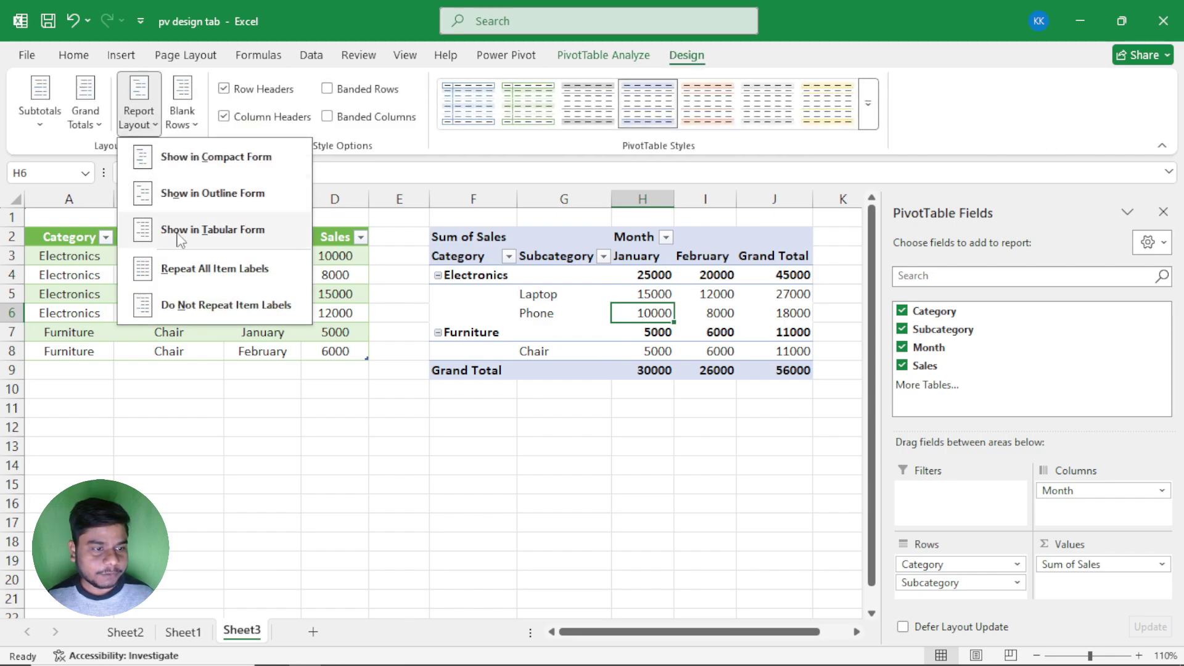
pyautogui.click(180, 235)
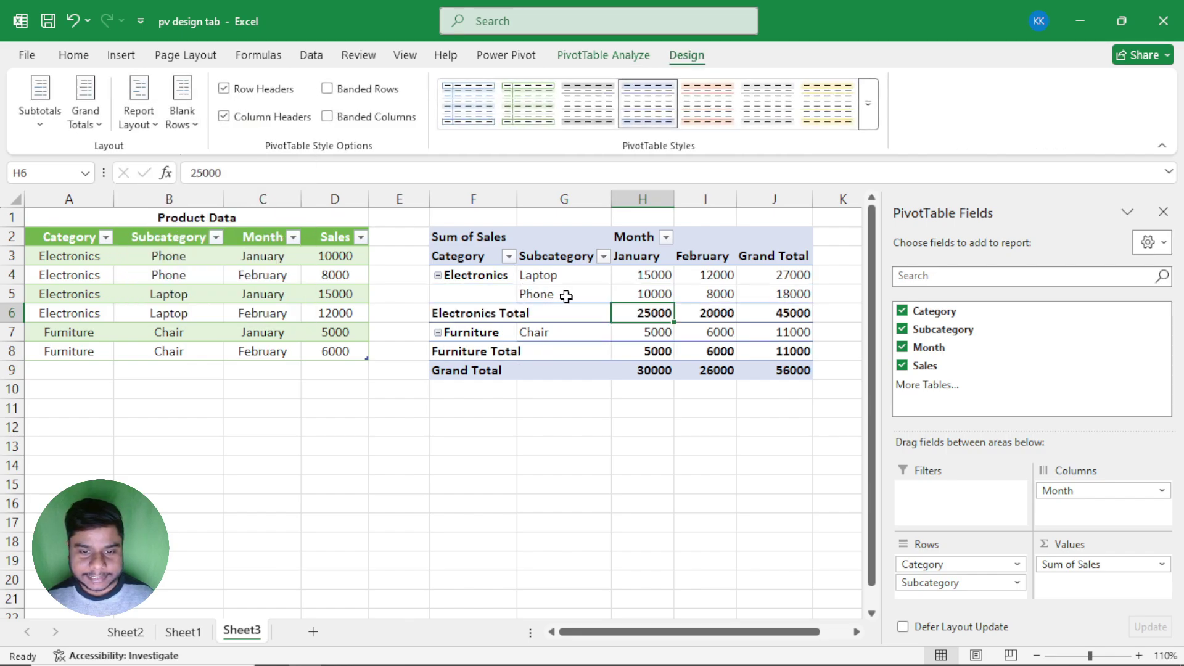
pyautogui.click(575, 338)
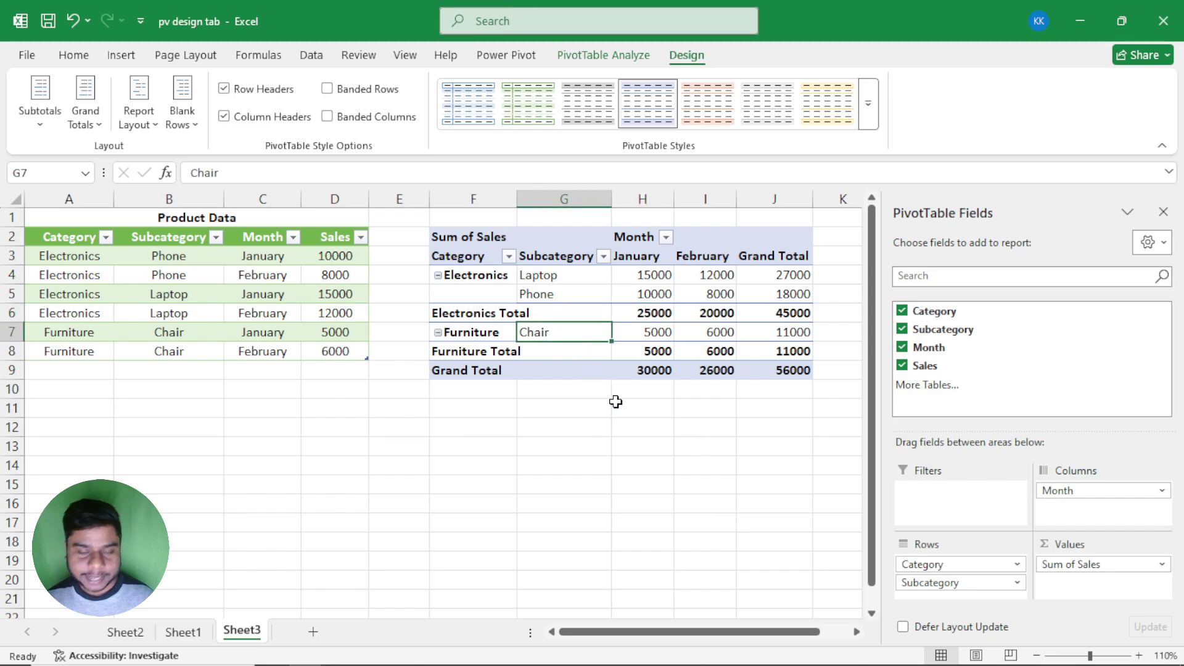
pyautogui.click(617, 407)
pyautogui.click(706, 317)
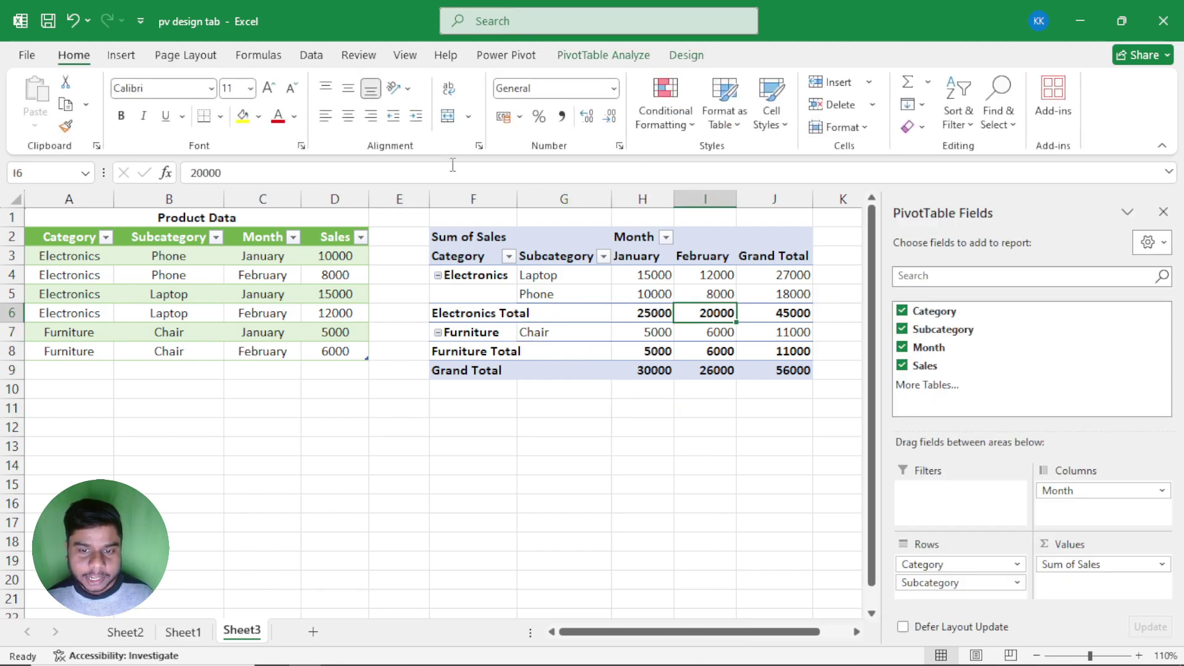
# Hide the worksheet gridlines to view the tabular report without them, and show them again
pyautogui.click(406, 55)
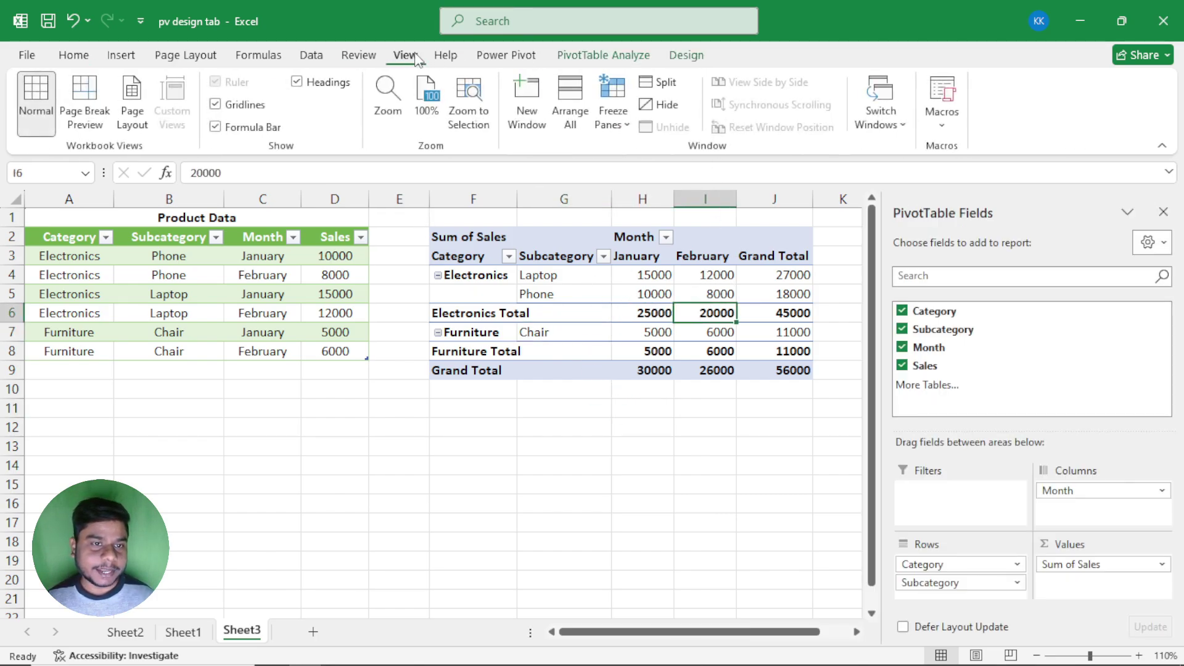
pyautogui.click(214, 104)
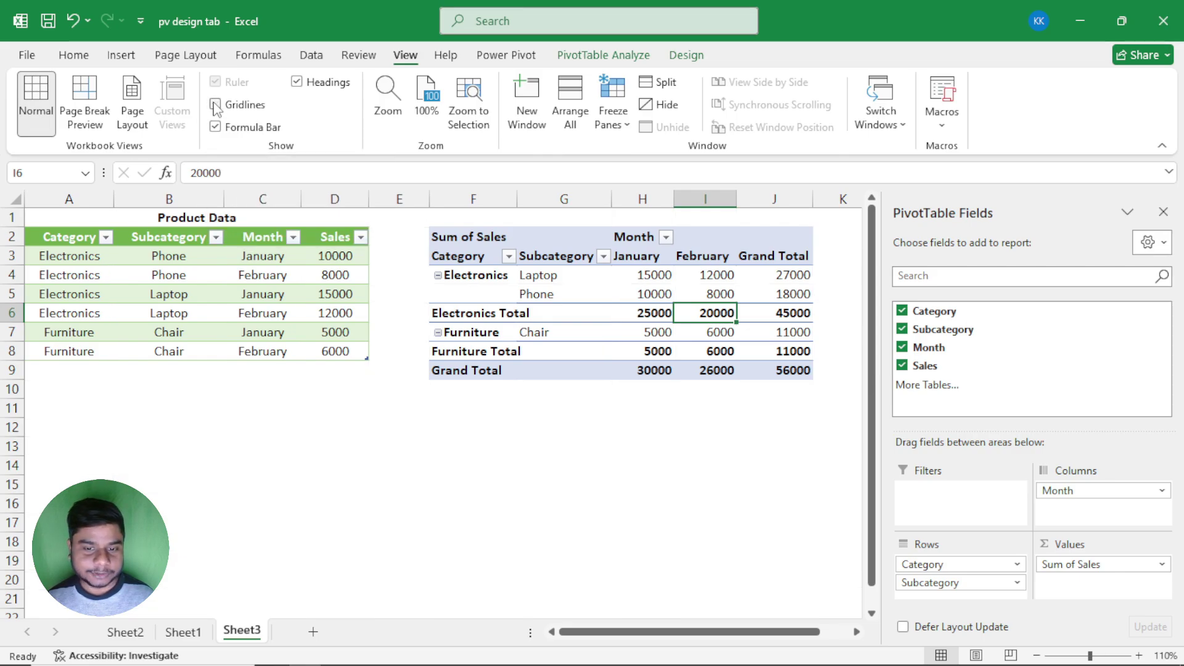
pyautogui.click(215, 104)
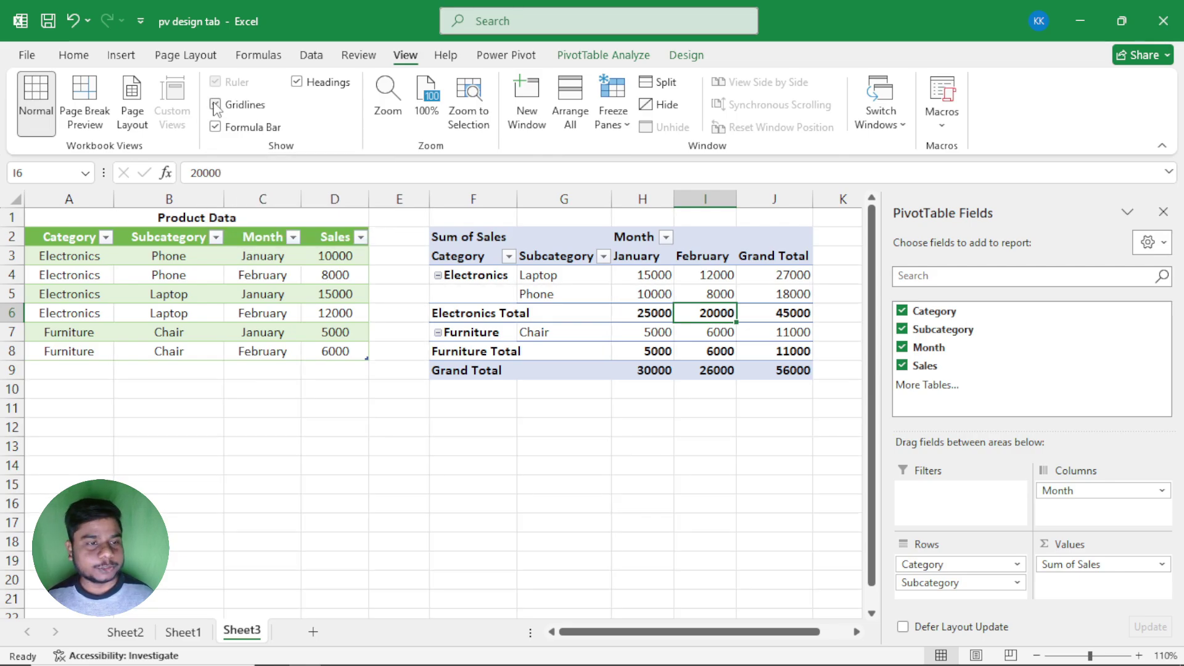
# Set the report layout to compact form and move Month into the row fields below Subcategory, checking the nested row labels
pyautogui.click(685, 56)
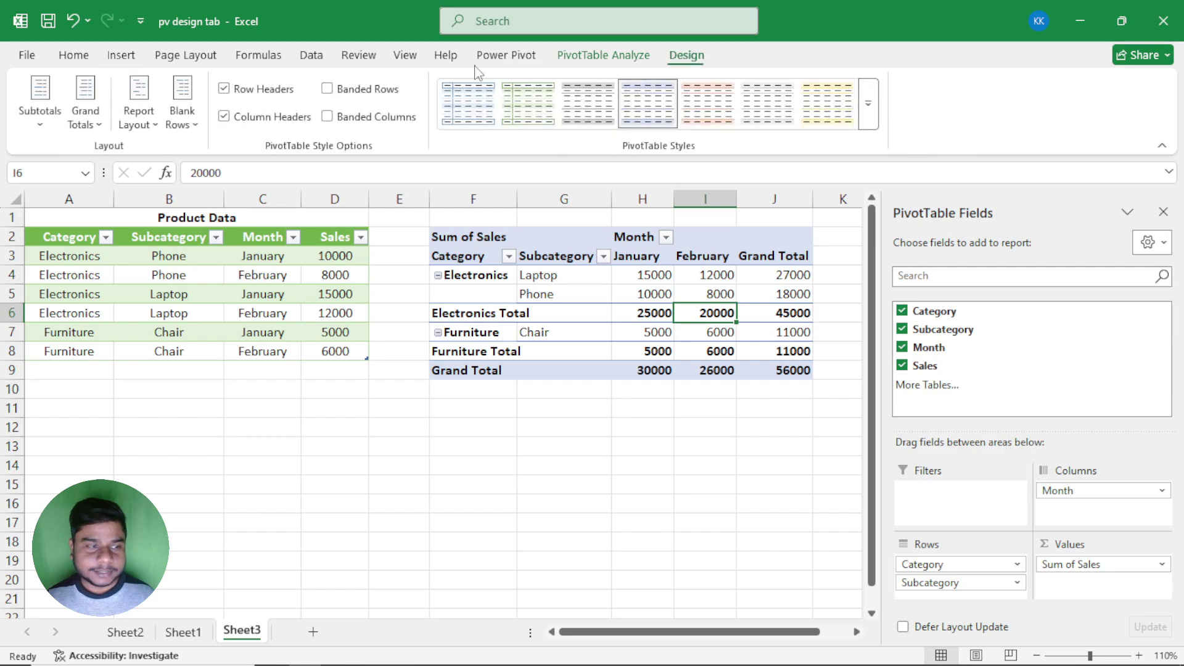
pyautogui.click(147, 125)
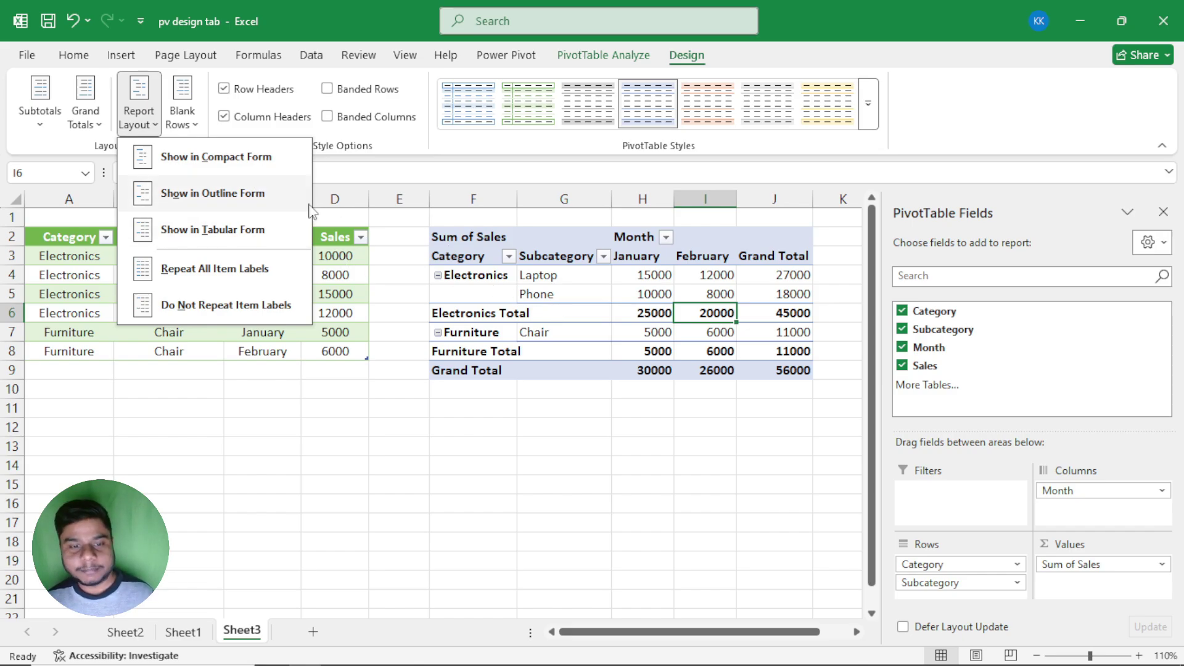
pyautogui.click(212, 160)
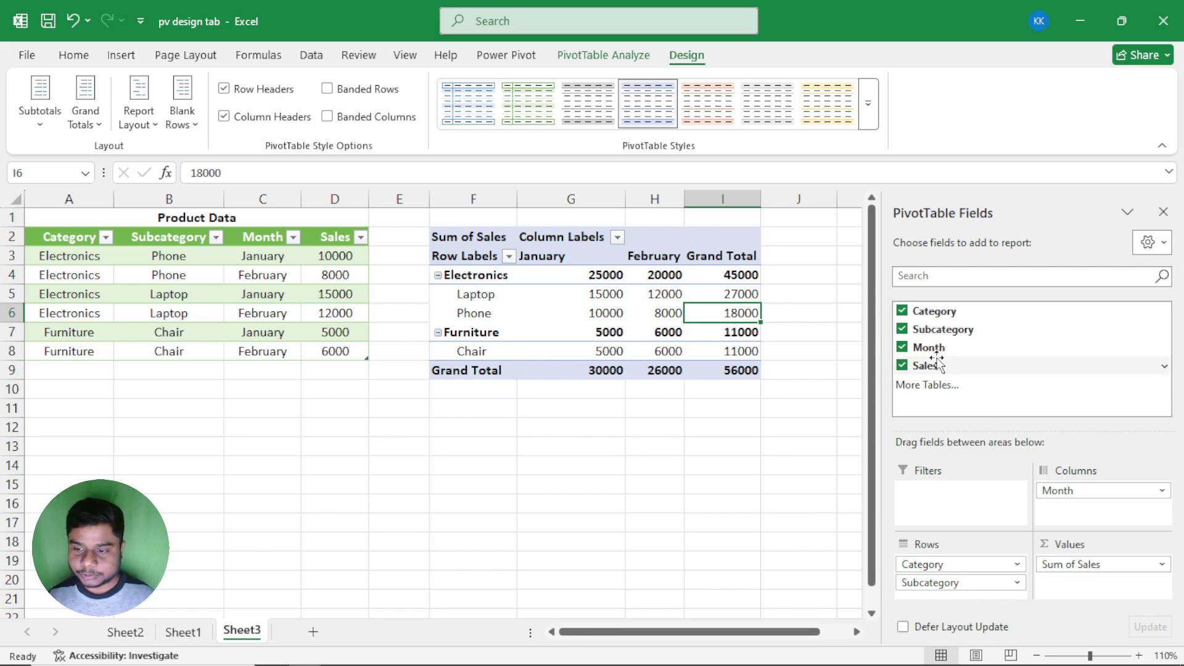
pyautogui.moveTo(931, 347); pyautogui.dragTo(984, 597)
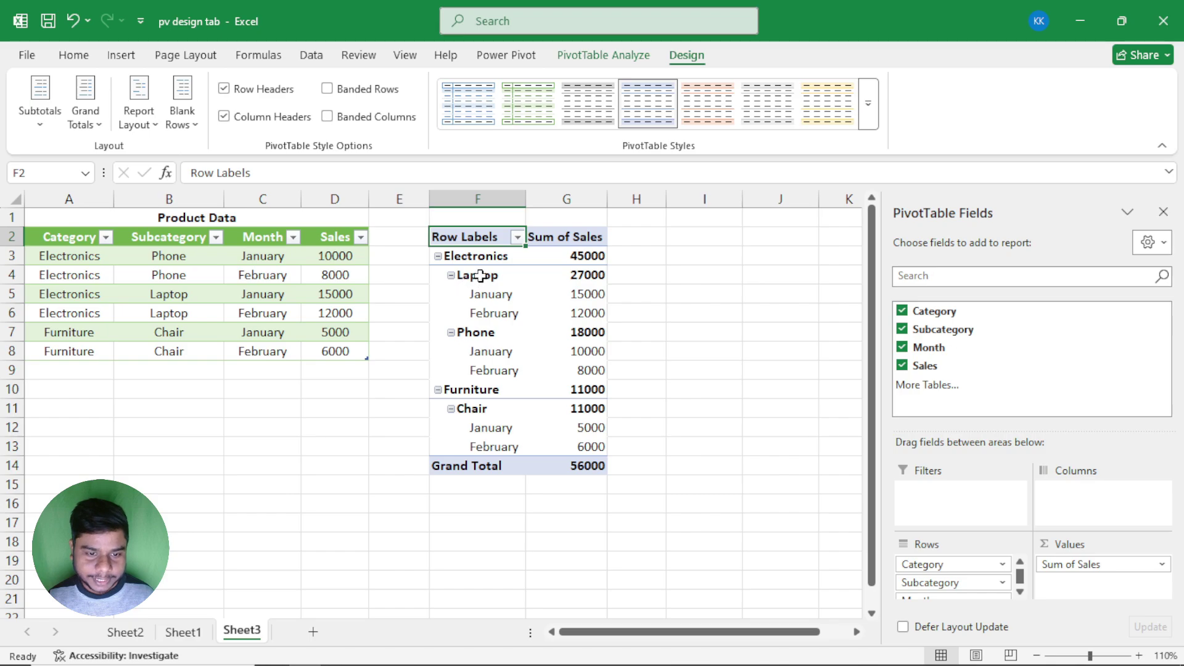
pyautogui.moveTo(476, 276); pyautogui.dragTo(478, 328)
pyautogui.moveTo(485, 256); pyautogui.dragTo(501, 444)
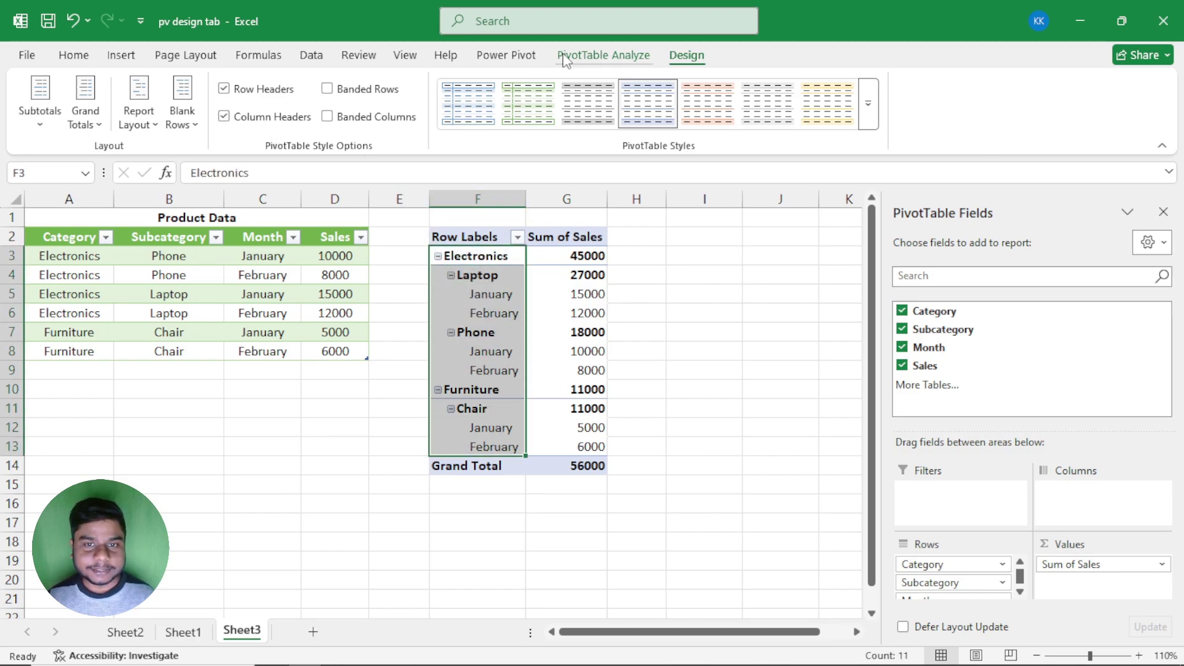
# Show the PivotTable in outline form and move Month from the row fields to the column fields
pyautogui.click(139, 102)
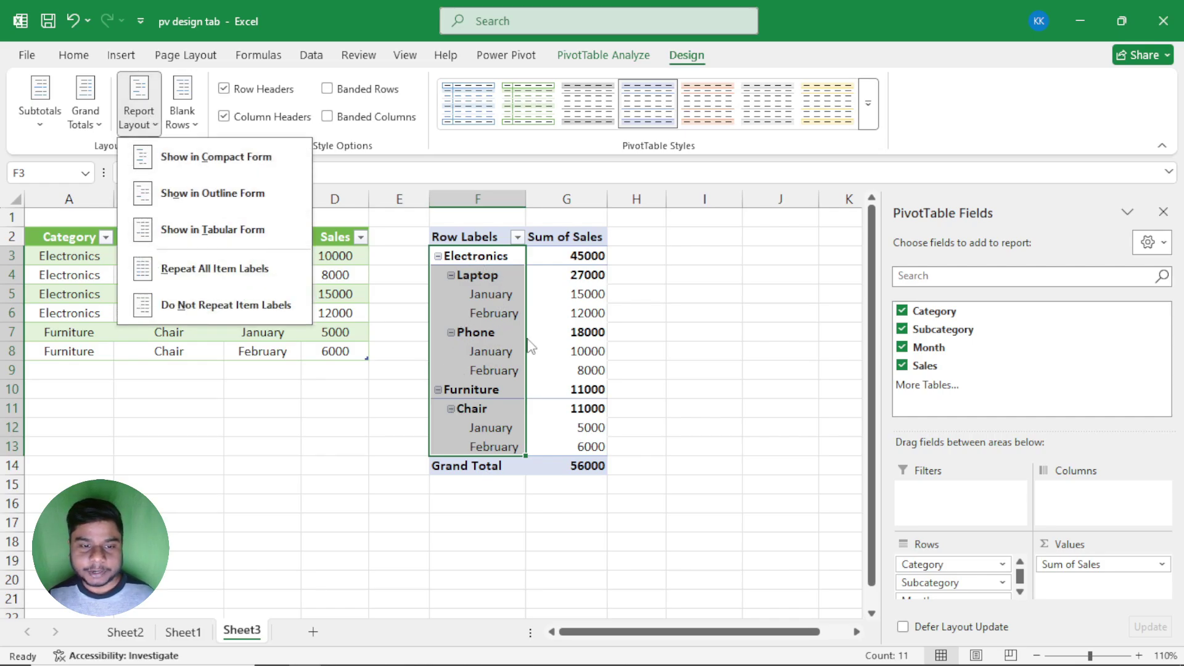
pyautogui.click(202, 194)
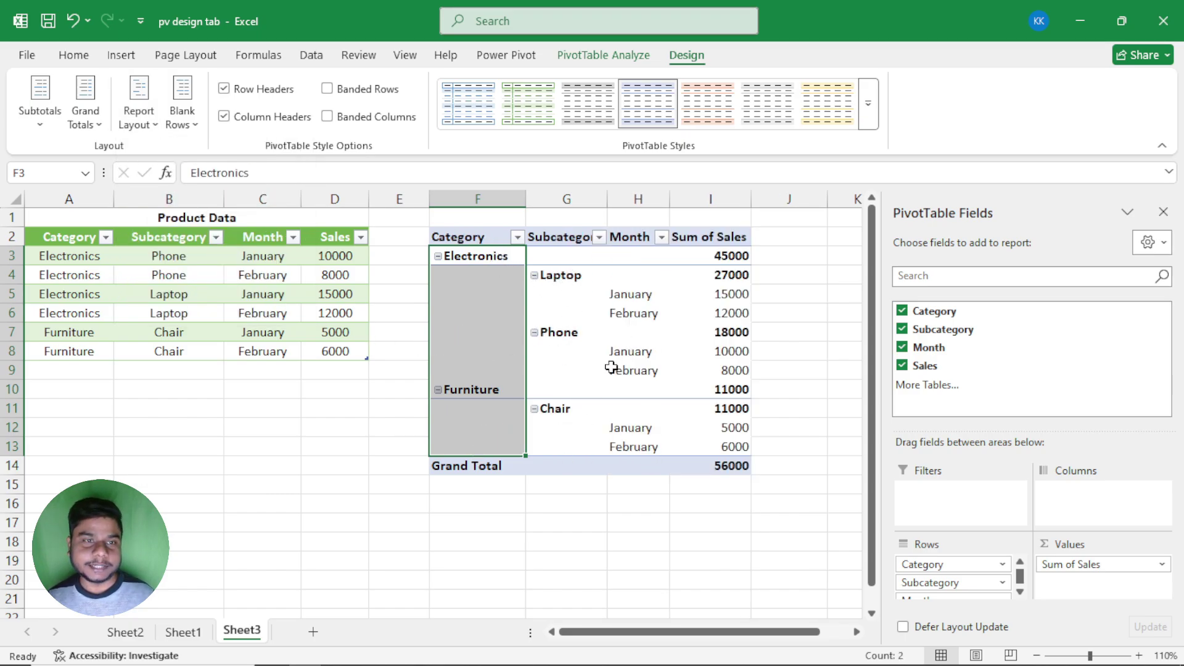
pyautogui.moveTo(948, 598); pyautogui.dragTo(1086, 493)
pyautogui.click(531, 299)
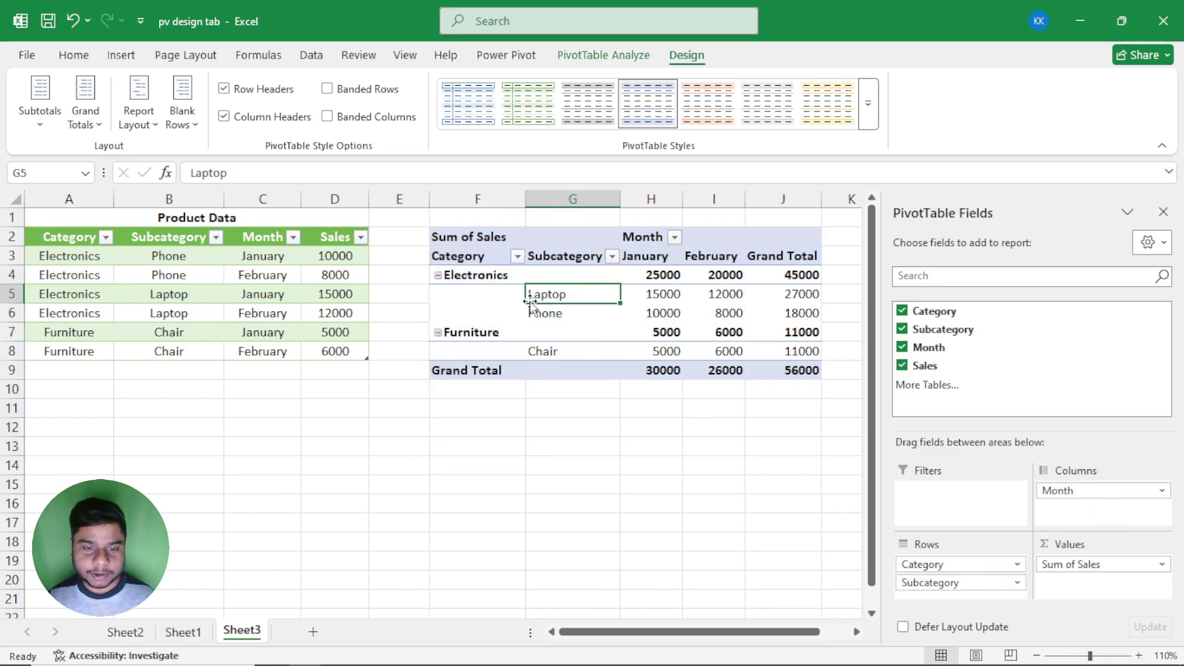
# Examine the empty Category cells beside the subcategories, and repeat all item labels in the PivotTable to fill them
pyautogui.click(148, 118)
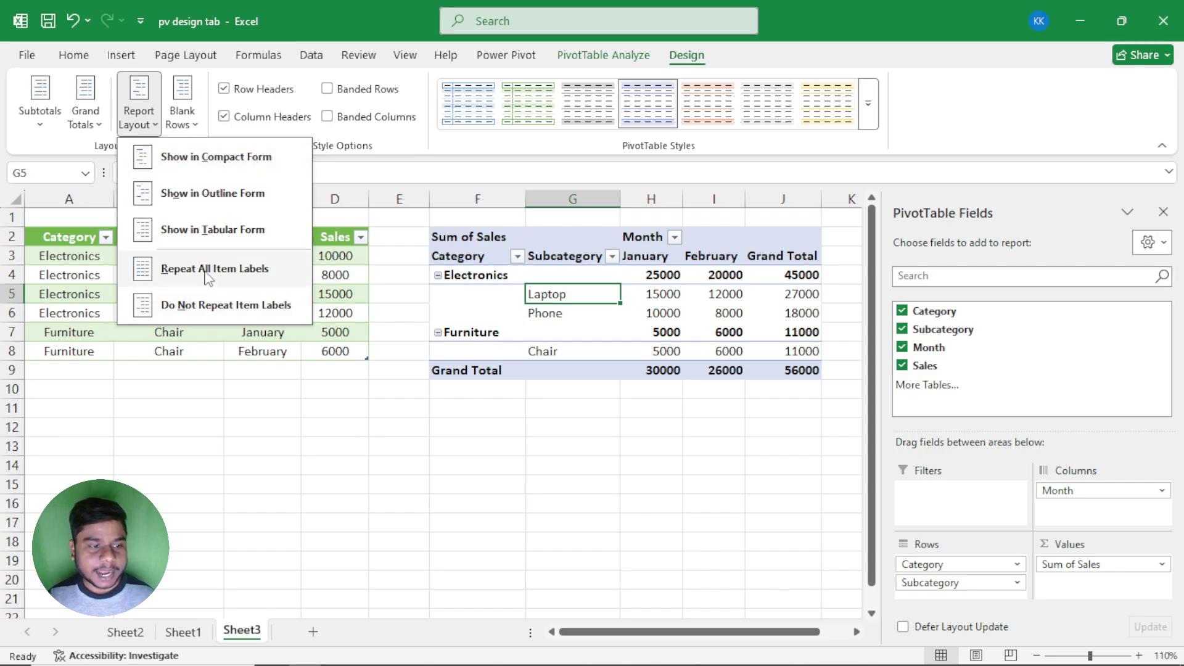
pyautogui.click(488, 310)
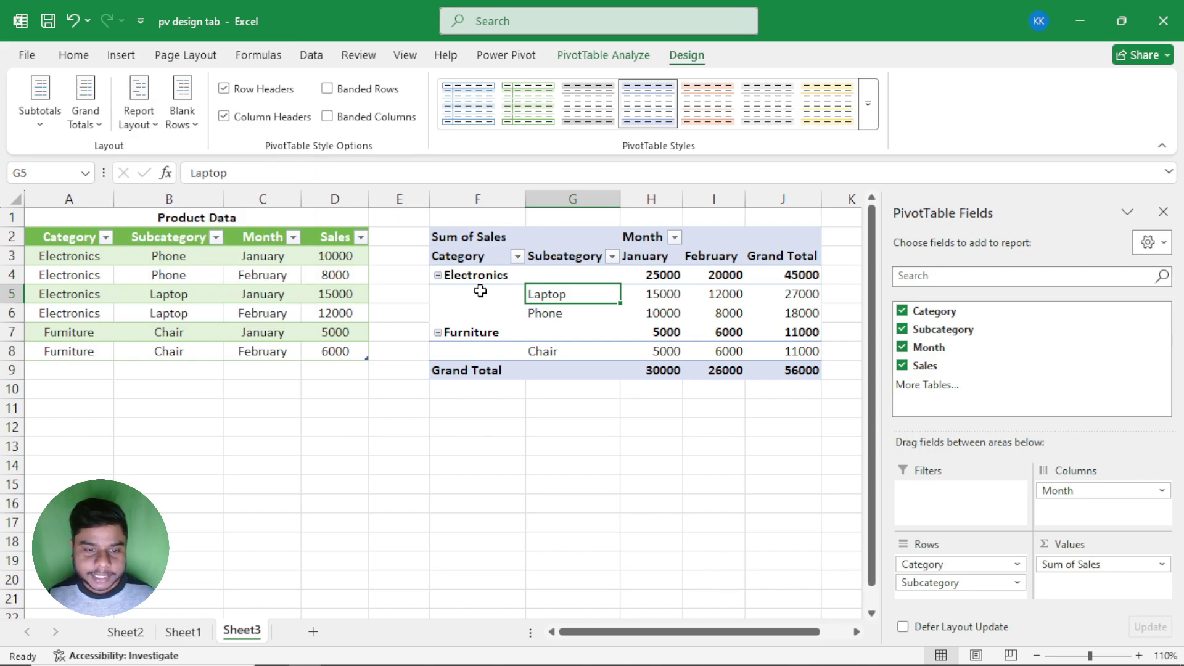
pyautogui.click(472, 277)
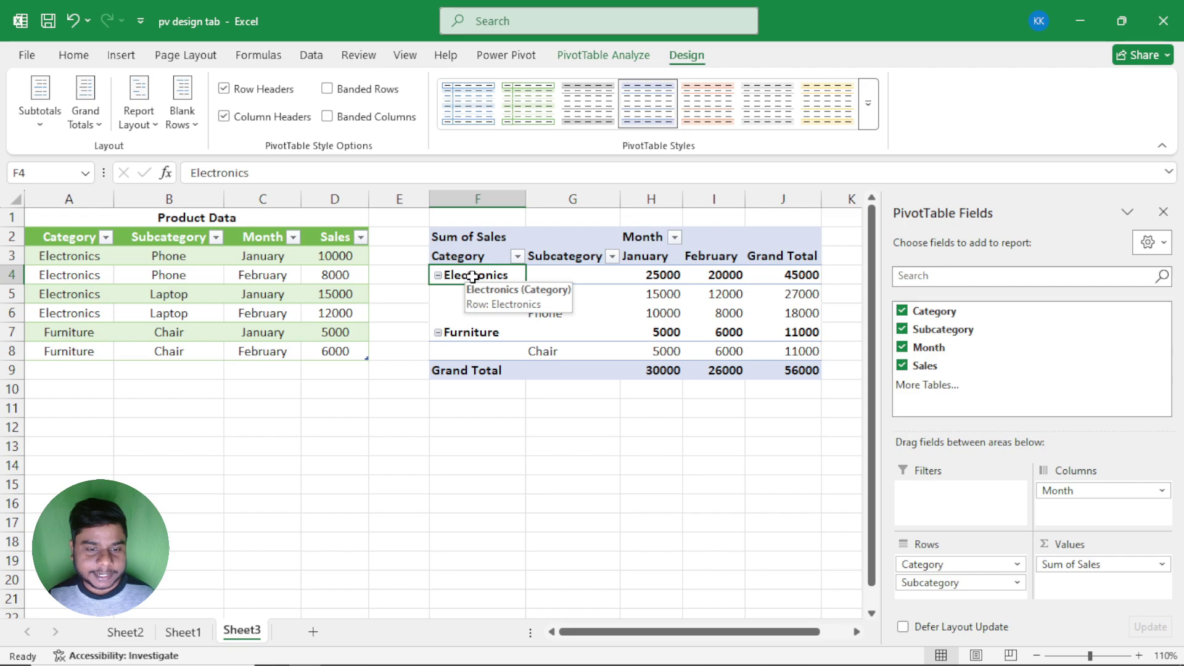
pyautogui.moveTo(471, 302); pyautogui.dragTo(466, 318)
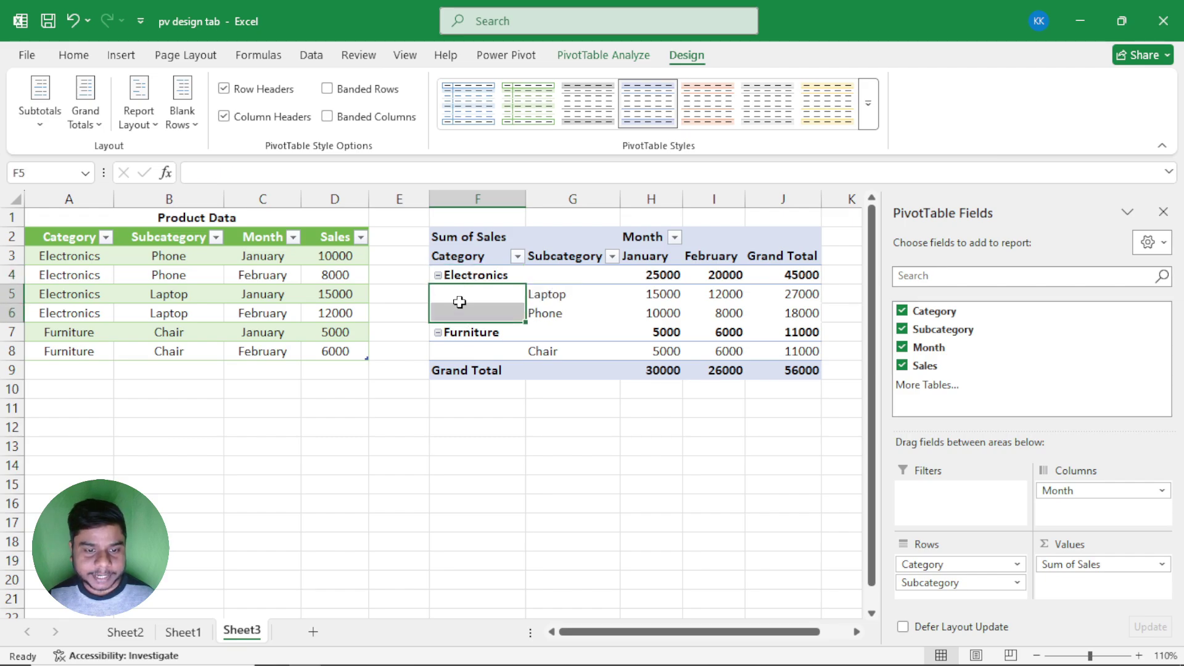
pyautogui.click(461, 349)
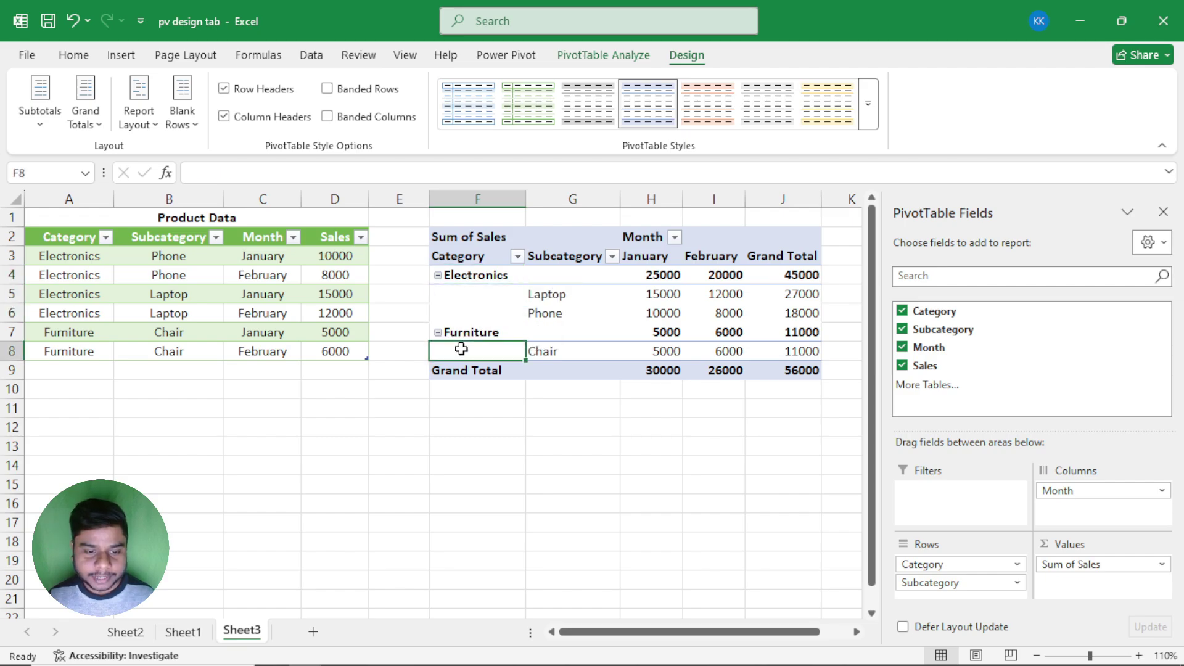
pyautogui.moveTo(480, 292); pyautogui.dragTo(475, 370)
pyautogui.click(473, 298)
pyautogui.click(139, 102)
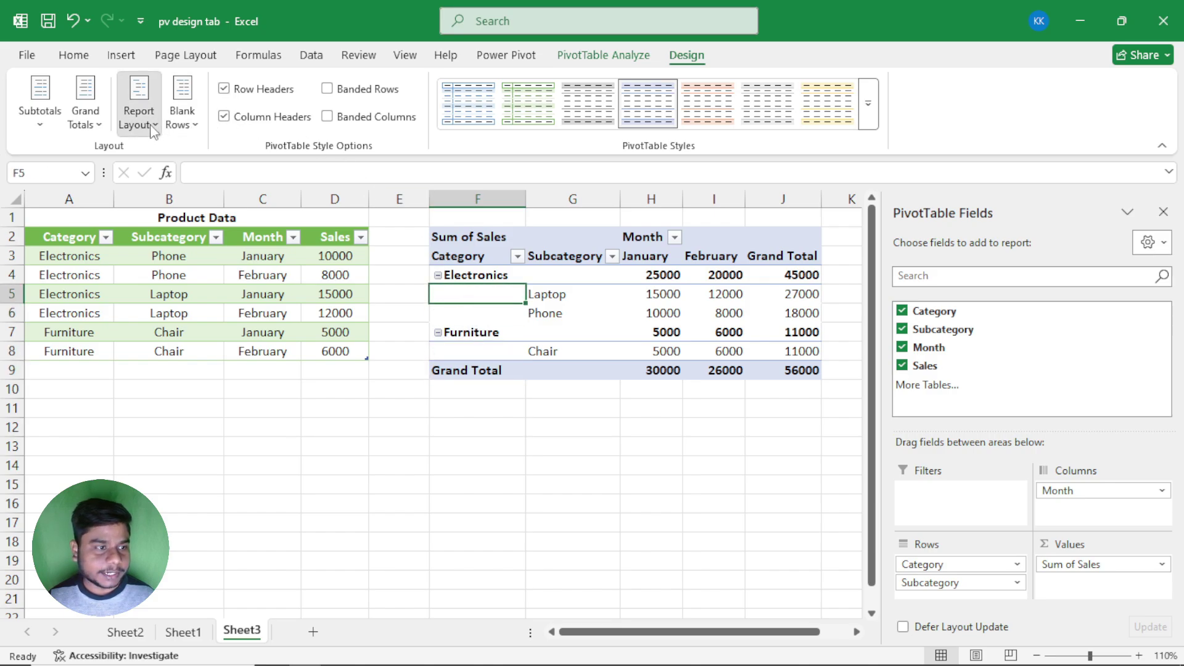
pyautogui.click(190, 282)
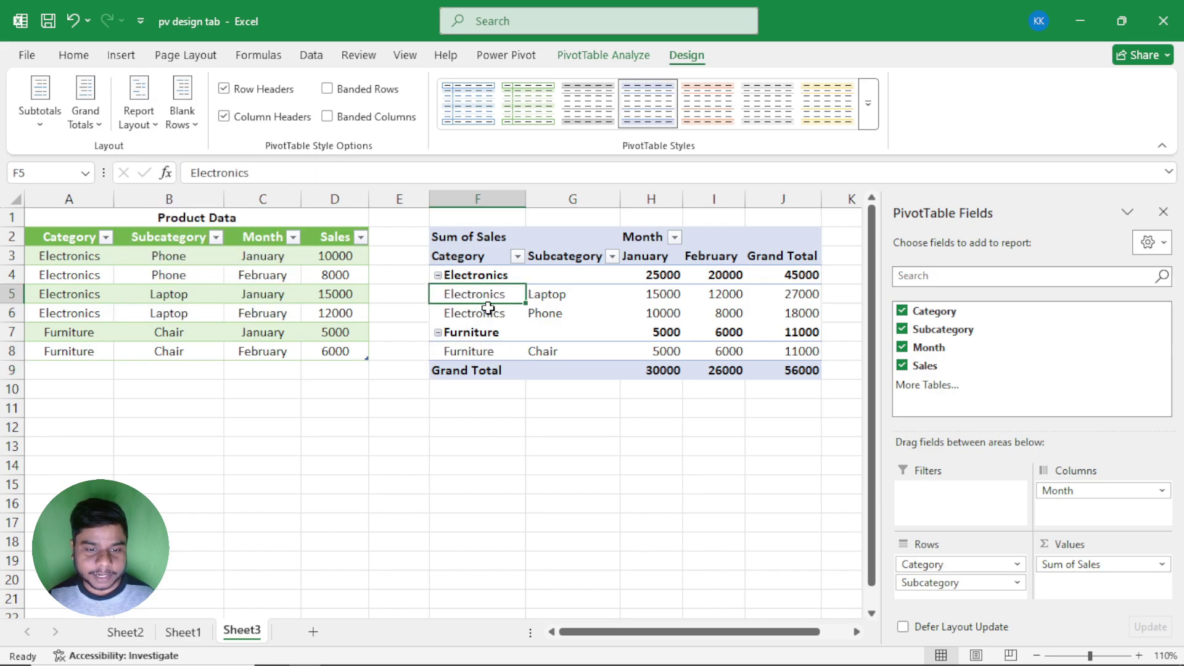
pyautogui.moveTo(479, 296); pyautogui.dragTo(479, 313)
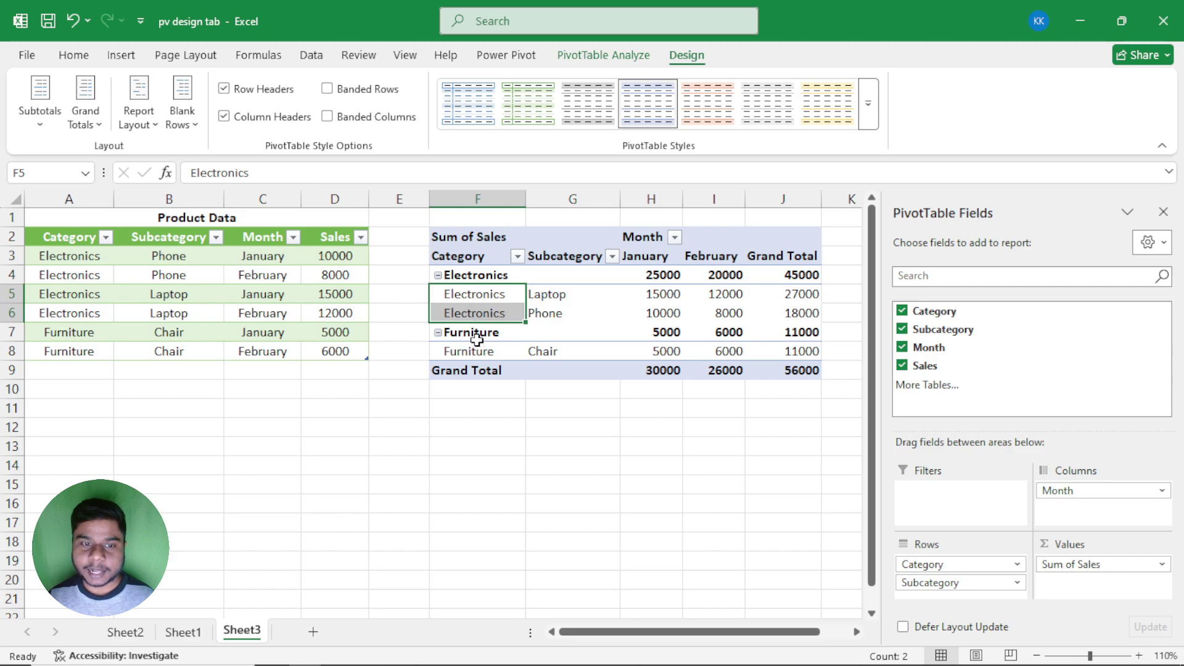
# Set the PivotTable not to repeat item labels
pyautogui.click(476, 308)
pyautogui.click(139, 102)
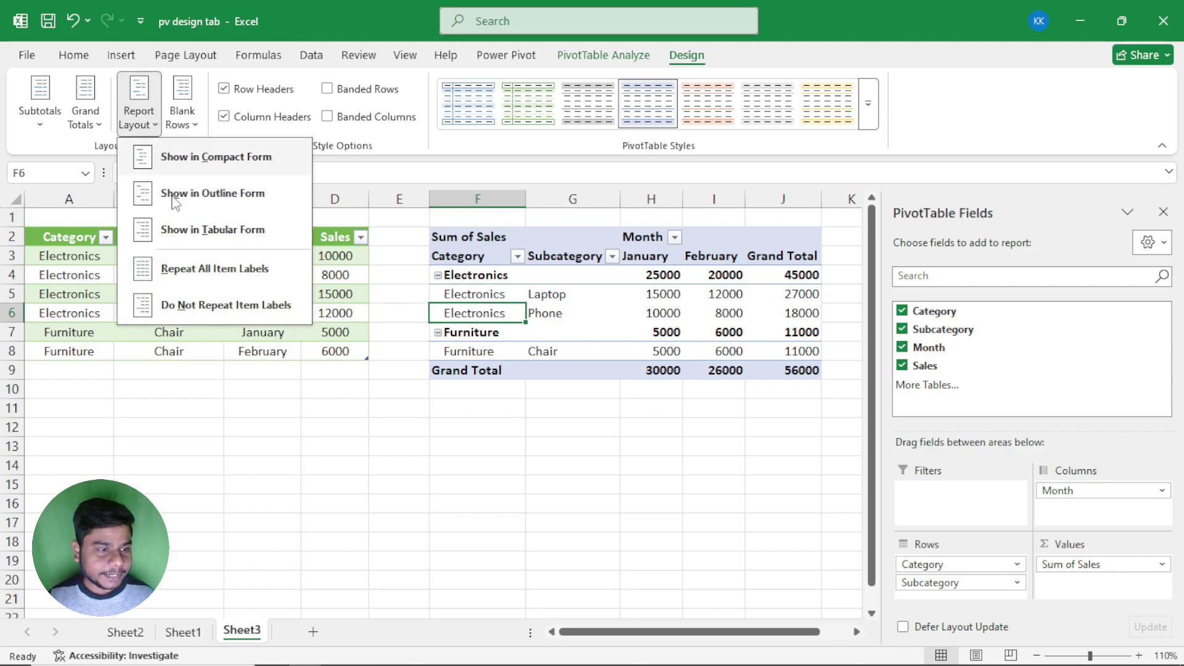
pyautogui.click(187, 306)
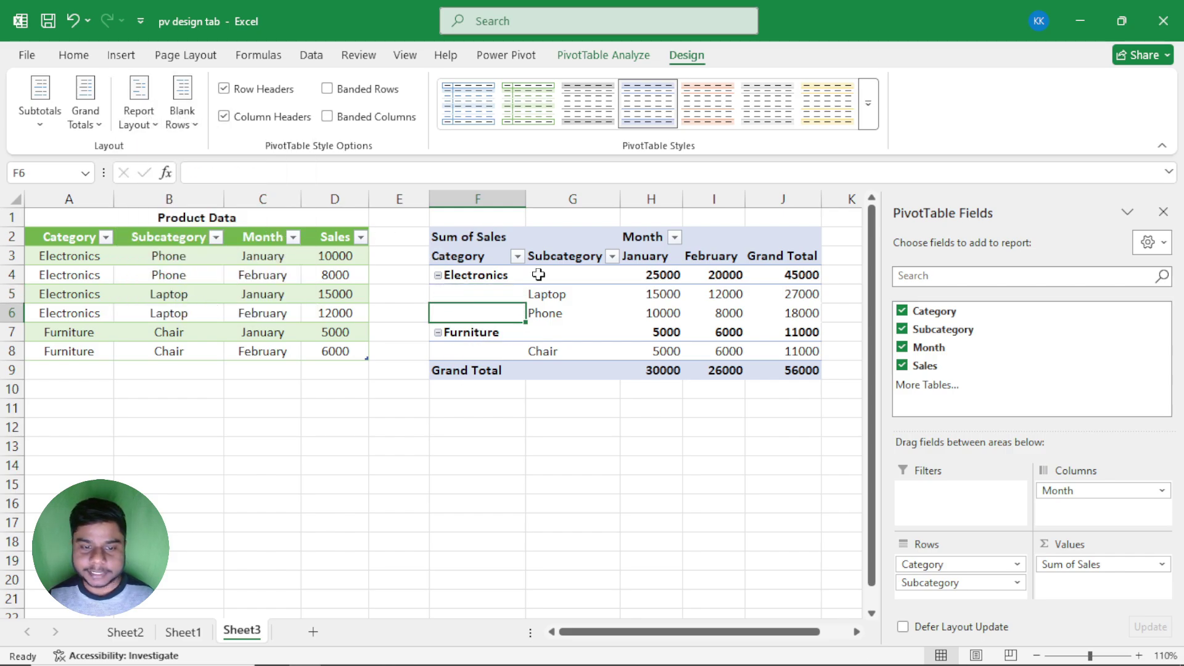
# Review the blank row options and examine the Electronics and Furniture groups as separate items
pyautogui.click(188, 122)
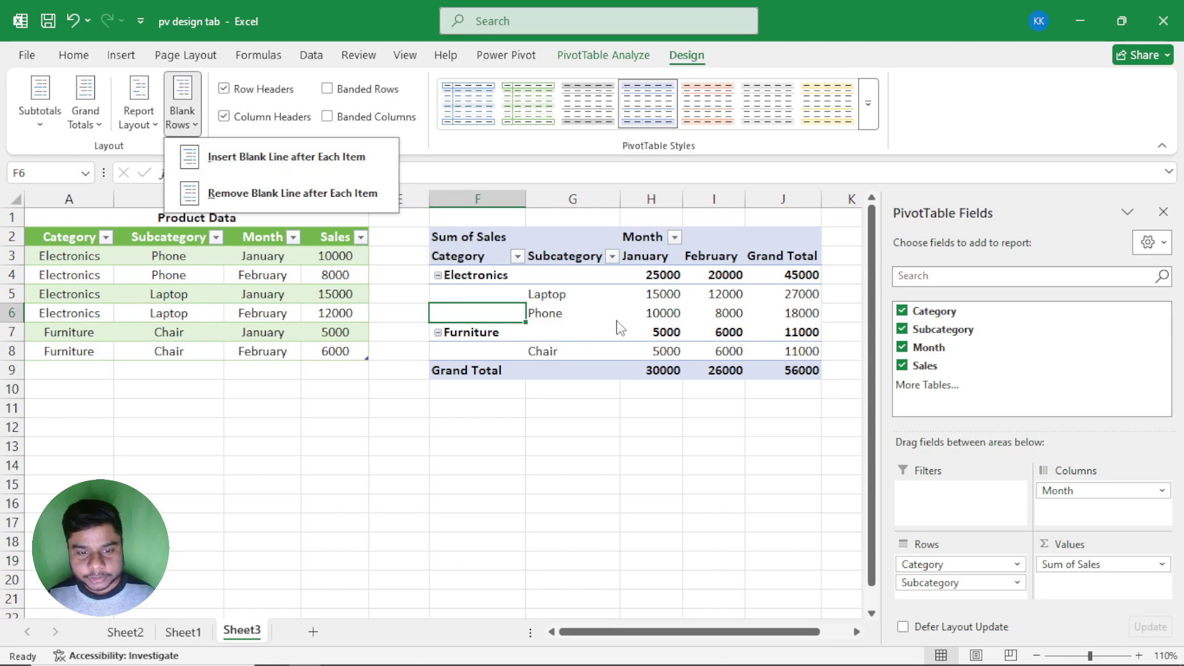
pyautogui.press('Escape')
pyautogui.moveTo(490, 275); pyautogui.dragTo(772, 314)
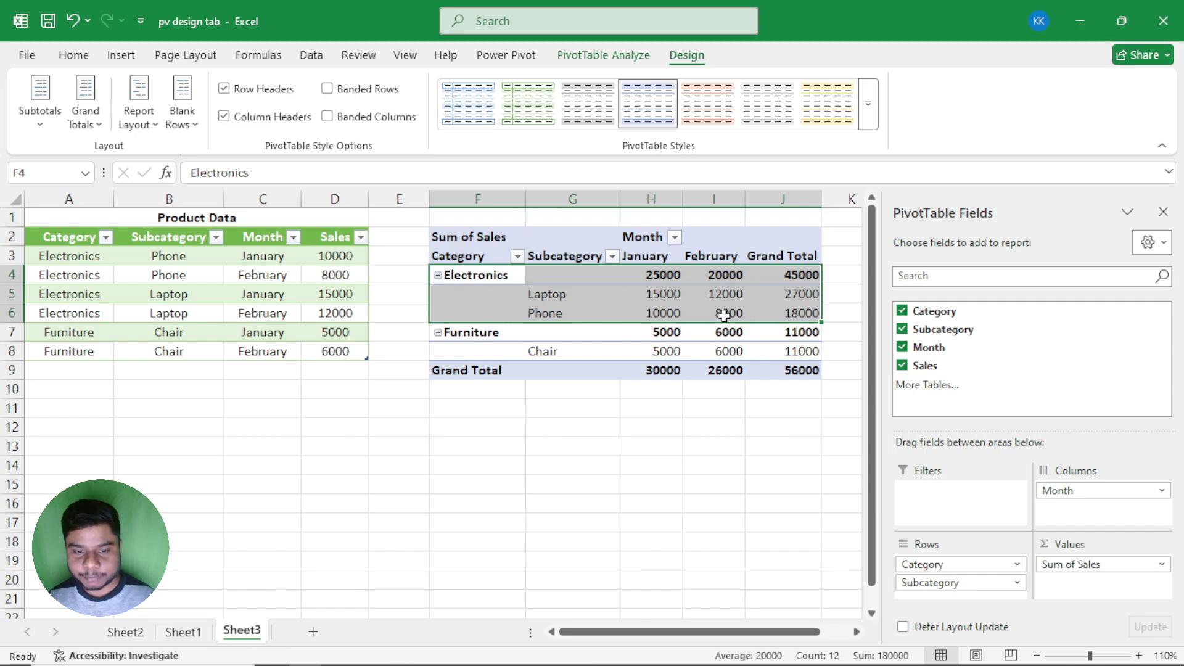
pyautogui.click(138, 118)
pyautogui.click(182, 117)
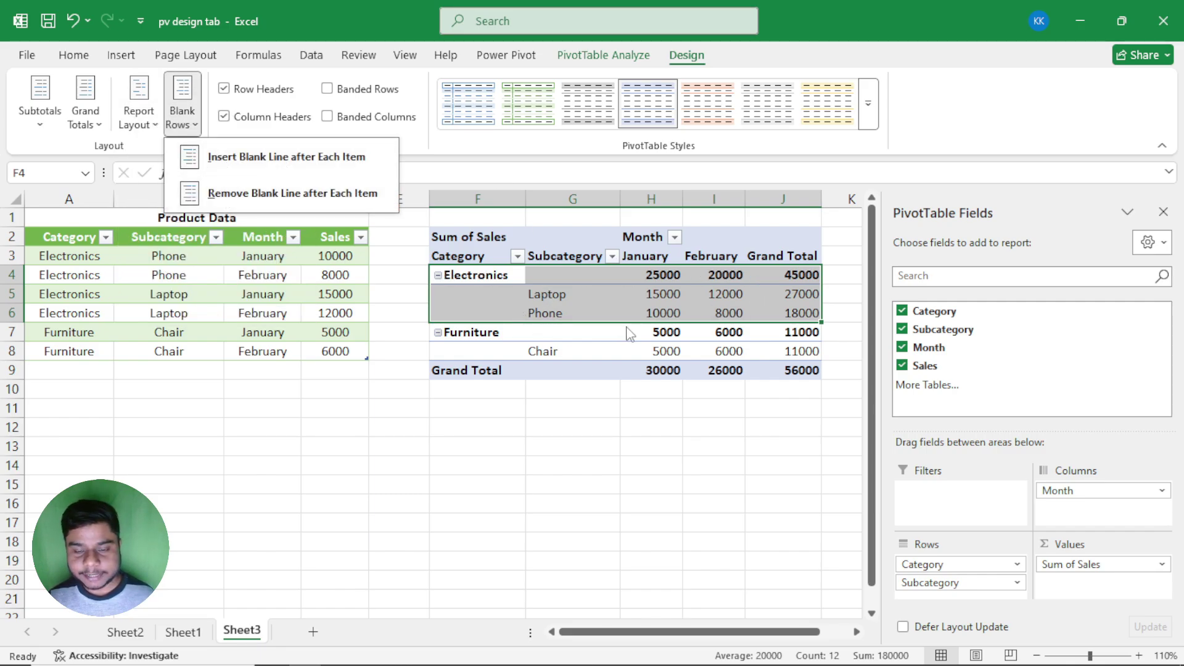
pyautogui.click(483, 332)
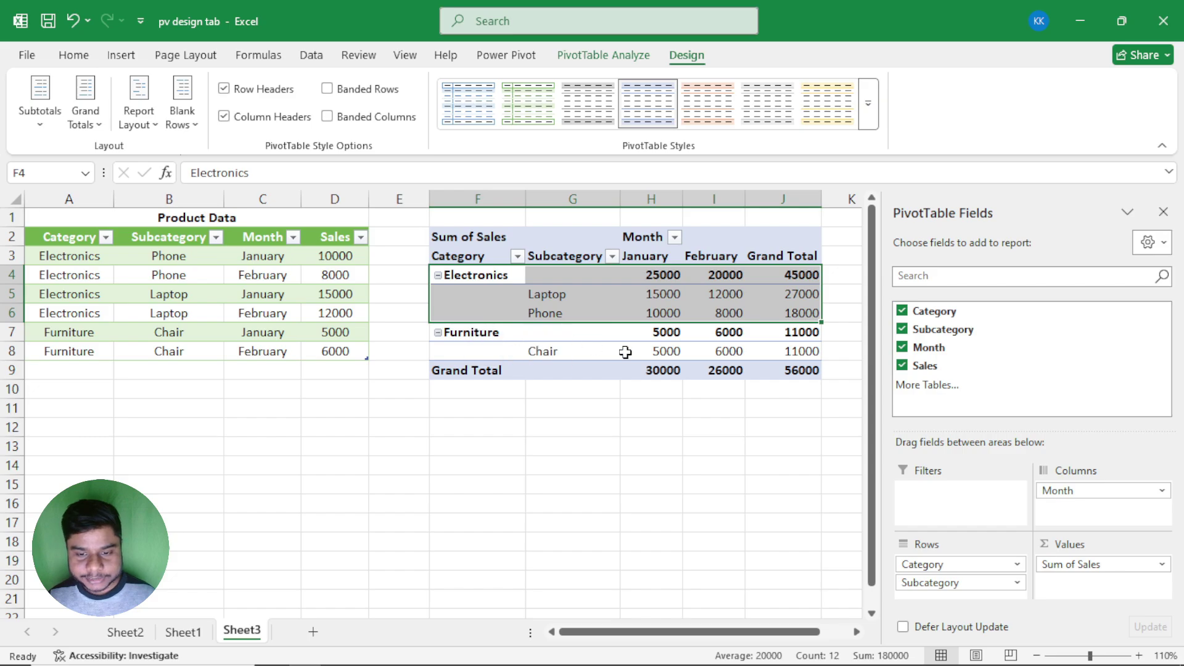
pyautogui.moveTo(493, 333); pyautogui.dragTo(767, 356)
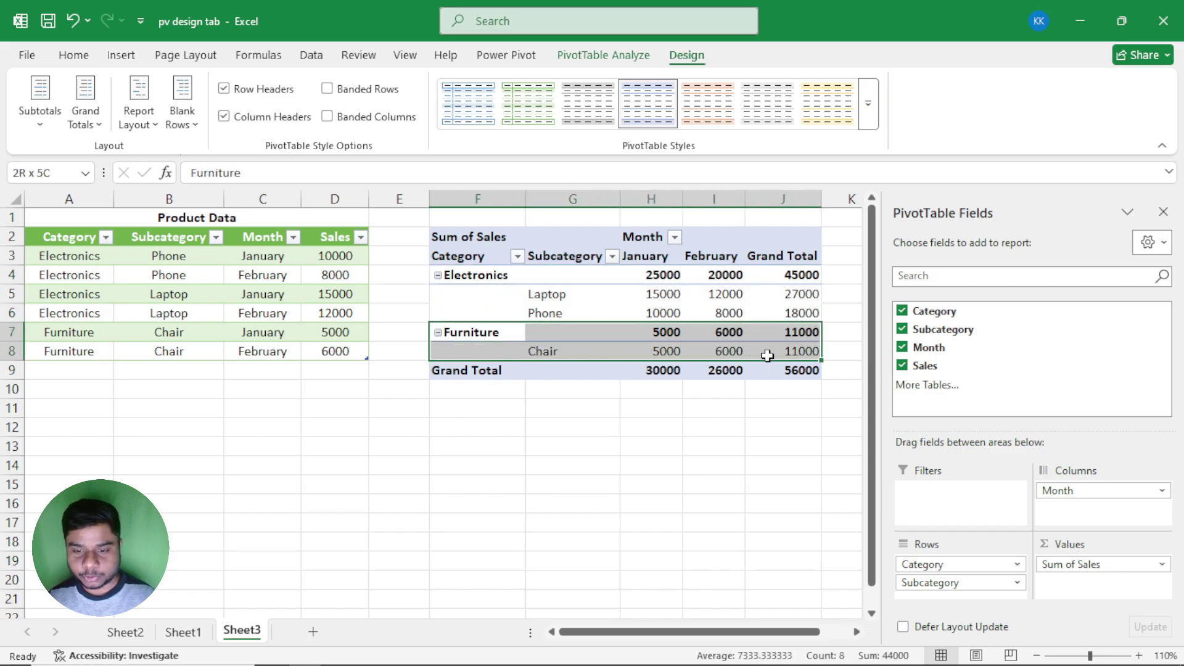
pyautogui.click(568, 294)
# Insert a blank line after each item and check the rows around the Electronics and Furniture groups
pyautogui.click(182, 105)
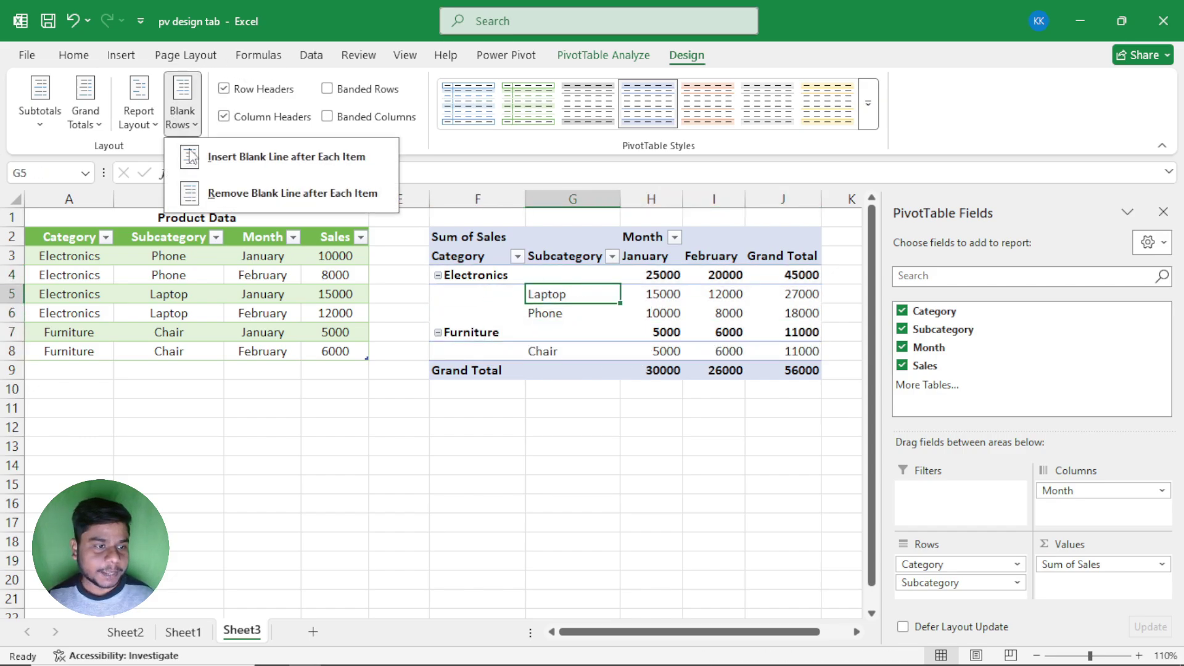
pyautogui.click(266, 158)
pyautogui.moveTo(463, 275); pyautogui.dragTo(775, 309)
pyautogui.moveTo(463, 334); pyautogui.dragTo(772, 336)
pyautogui.moveTo(455, 349); pyautogui.dragTo(754, 370)
pyautogui.moveTo(463, 389); pyautogui.dragTo(765, 395)
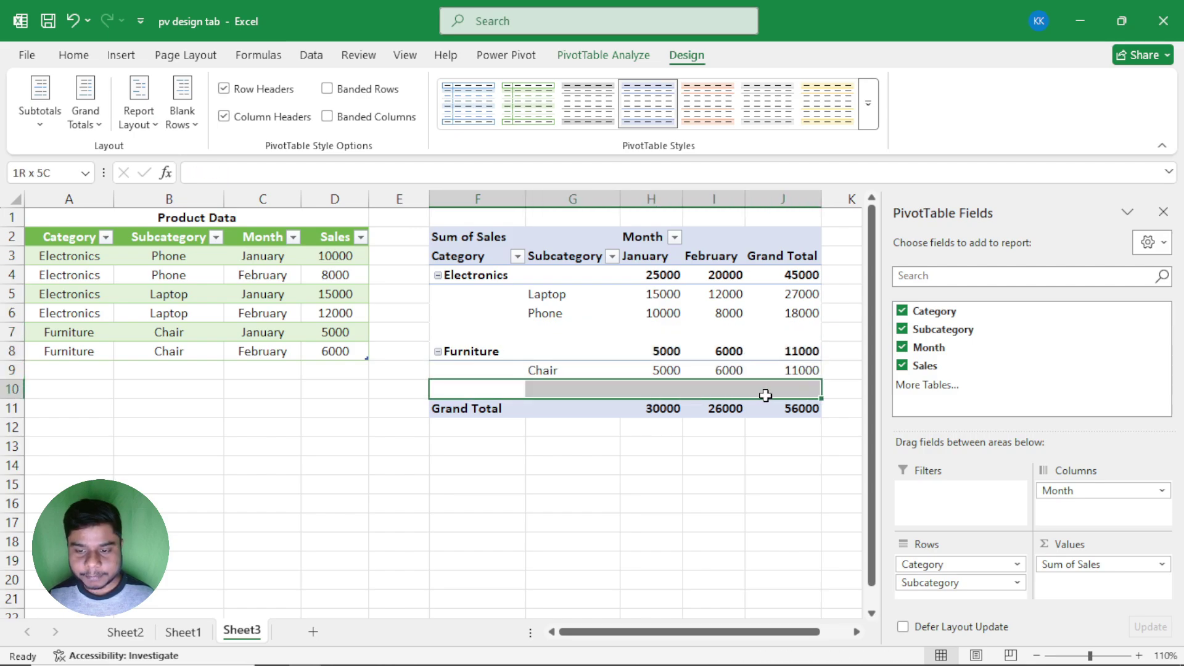
# Show the PivotTable in tabular form and check the blank rows below the Electronics and Furniture totals
pyautogui.click(651, 332)
pyautogui.click(138, 102)
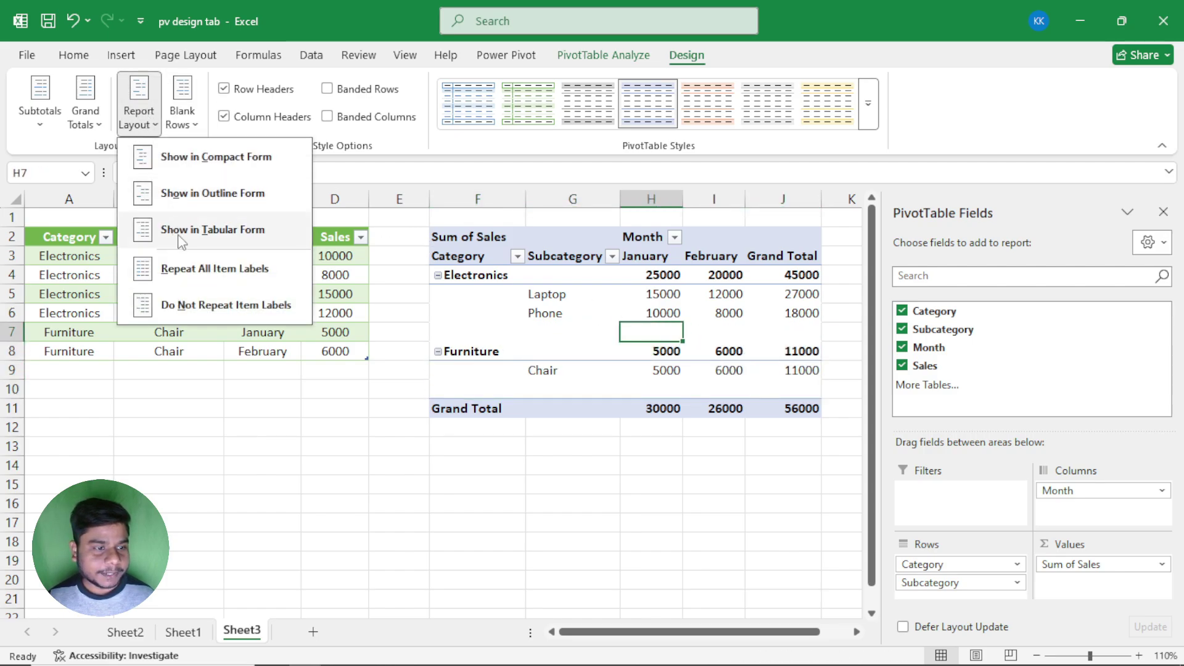
pyautogui.click(179, 228)
pyautogui.moveTo(475, 333); pyautogui.dragTo(779, 336)
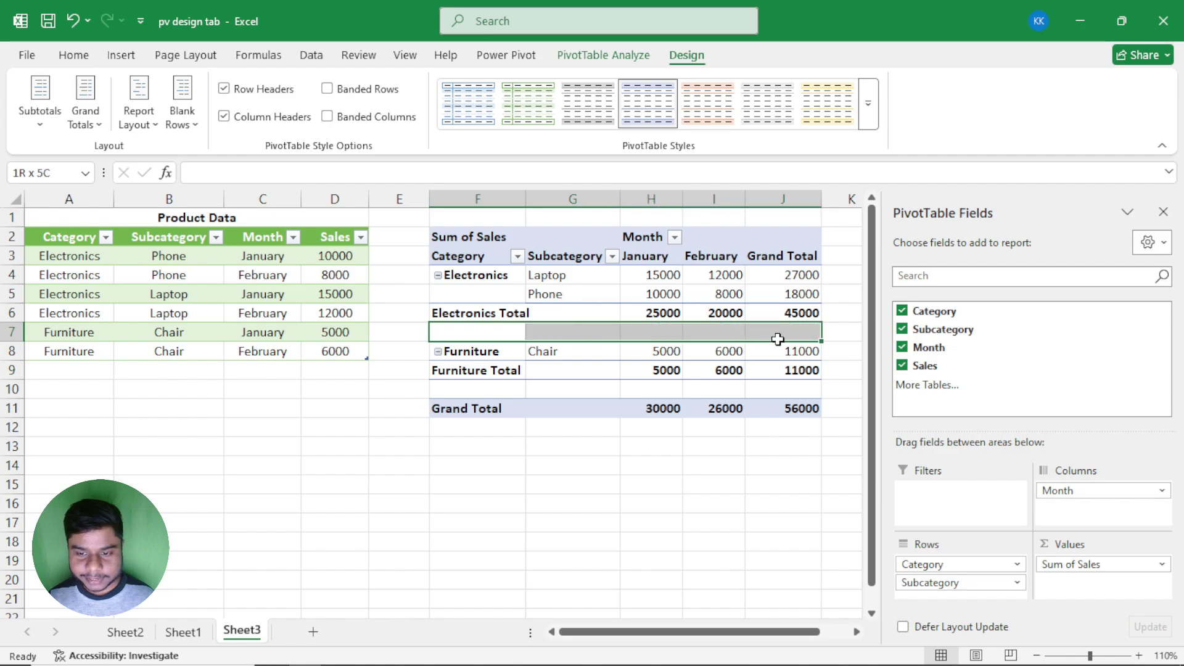
pyautogui.moveTo(487, 394); pyautogui.dragTo(738, 390)
# Remove the blank line after each item in the PivotTable
pyautogui.click(651, 333)
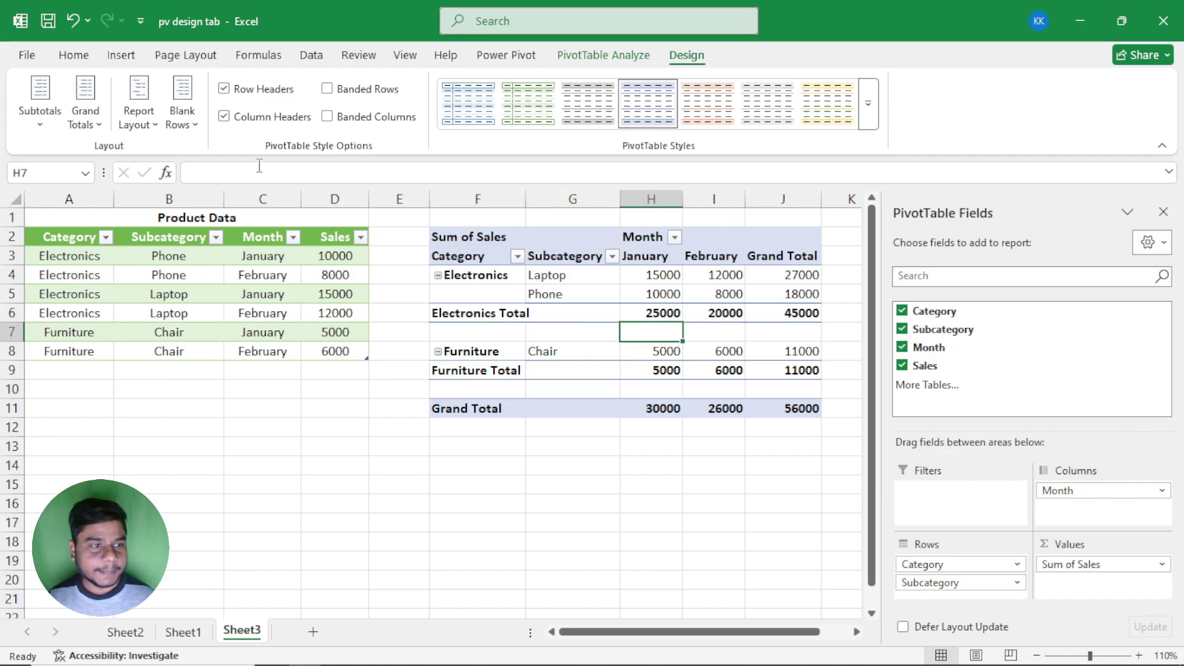
pyautogui.click(181, 117)
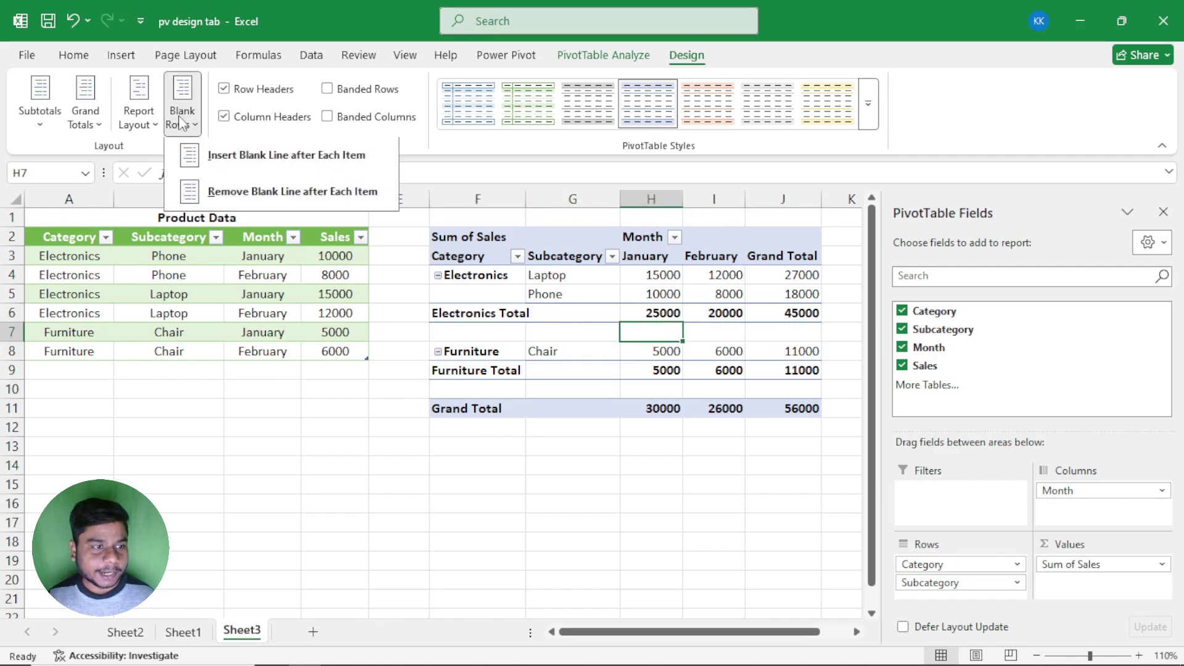
pyautogui.click(250, 196)
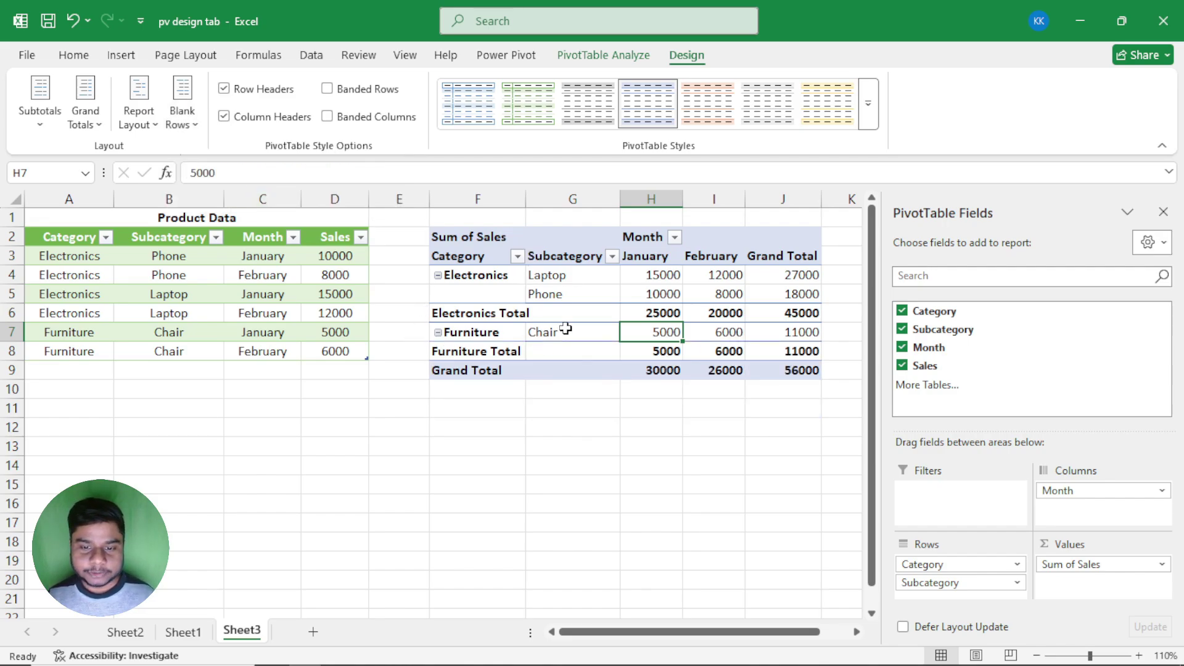